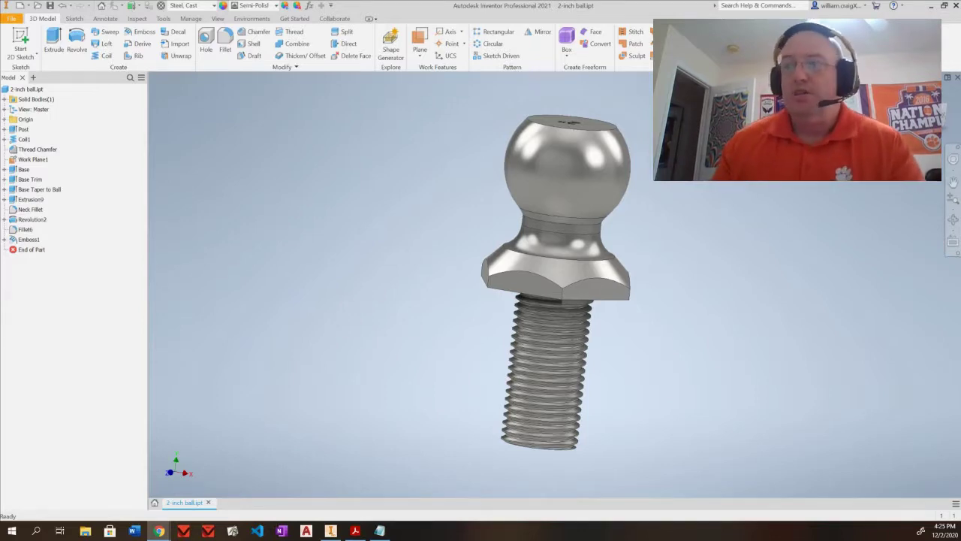
{"action": "middle_click_drag", "start_coordinate": [471, 384], "coordinate": [333, 348], "text": "shift"}
{"action": "scroll", "coordinate": [511, 368], "scroll_direction": "down", "scroll_amount": 1}
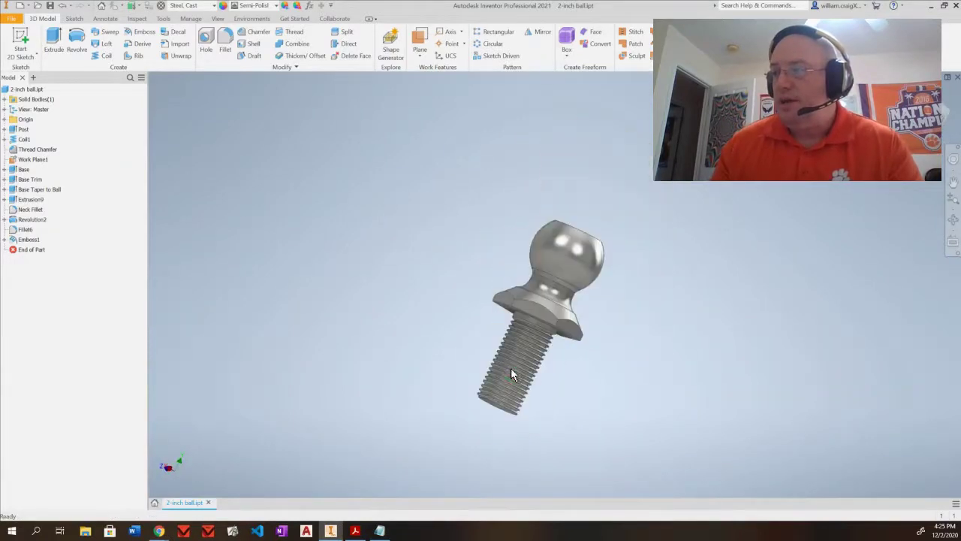
{"action": "scroll", "coordinate": [508, 366], "scroll_direction": "up", "scroll_amount": 8}
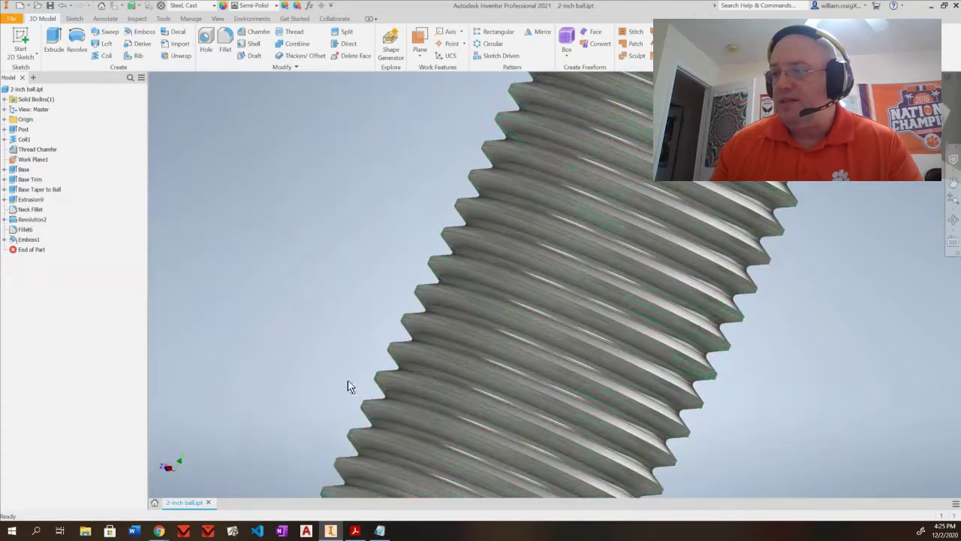
{"action": "scroll", "coordinate": [315, 368], "scroll_direction": "down", "scroll_amount": 5}
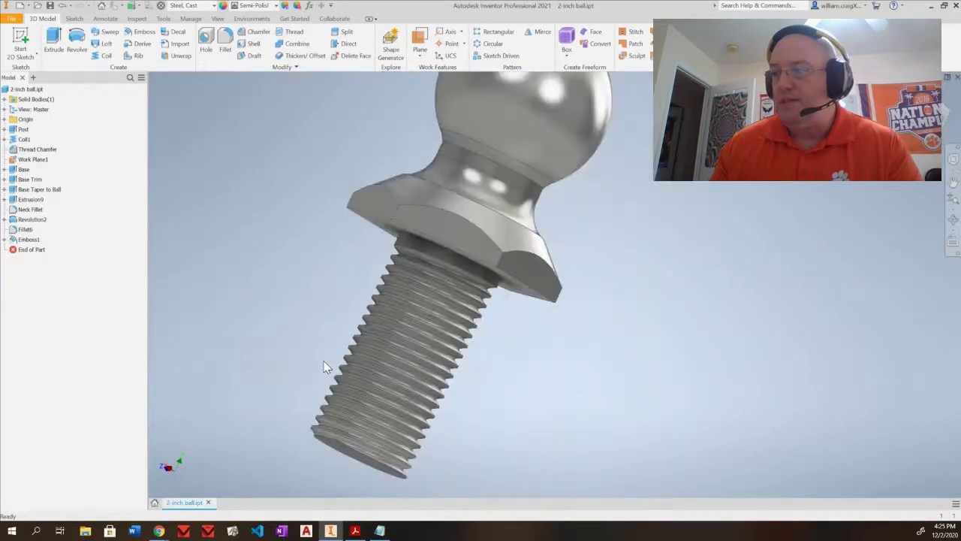
{"action": "left_click", "coordinate": [30, 209]}
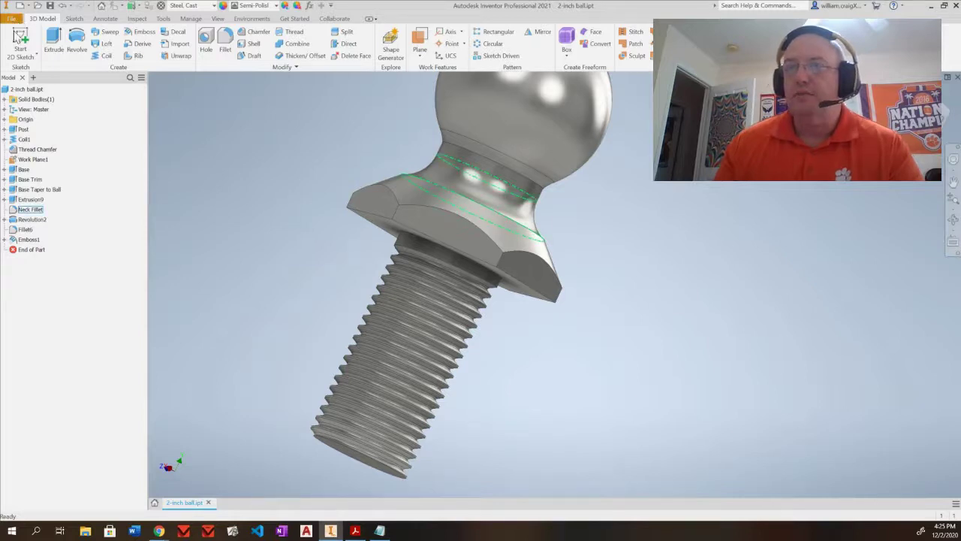
Create a new part from the English Standard (in).ipt template.
{"action": "key", "text": "alt+f"}
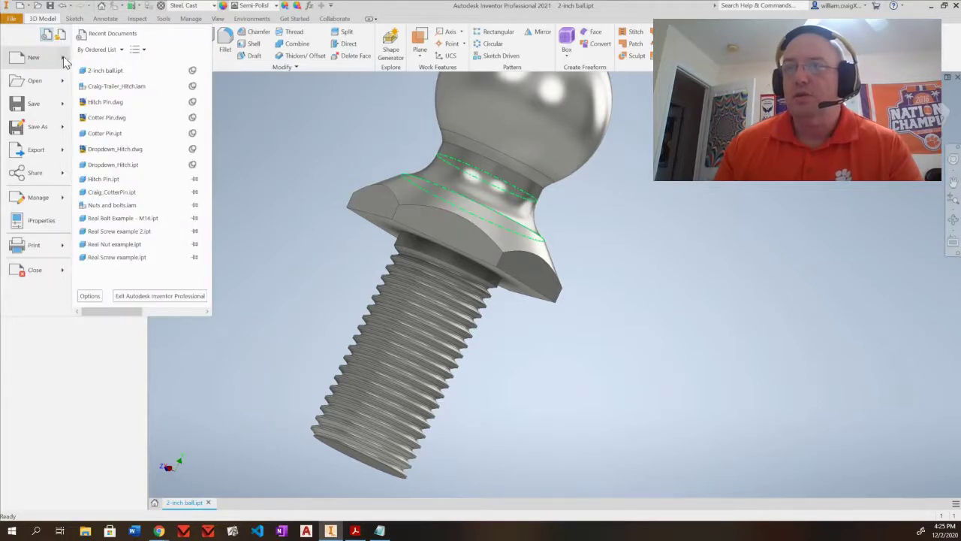
{"action": "key", "text": "Escape"}
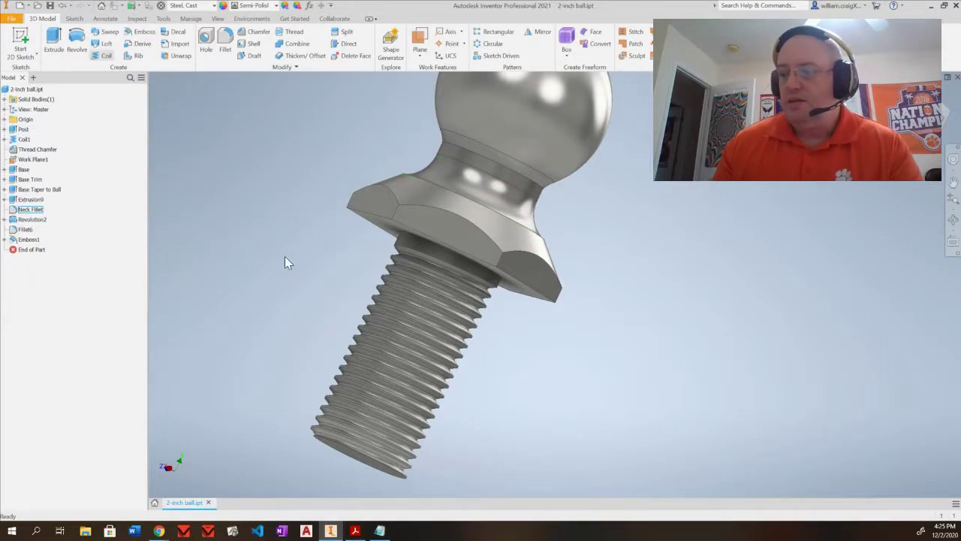
{"action": "key", "text": "ctrl+n"}
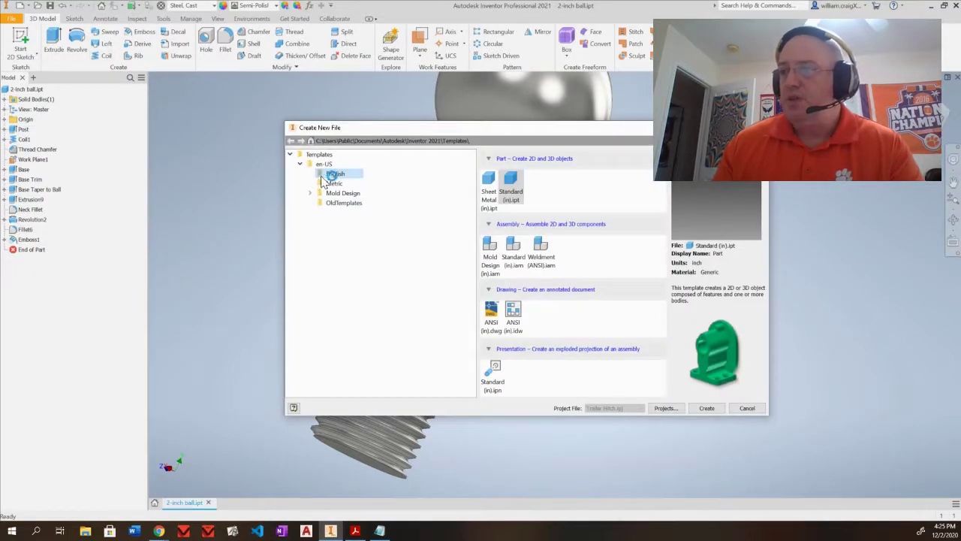
{"action": "left_click", "coordinate": [512, 186]}
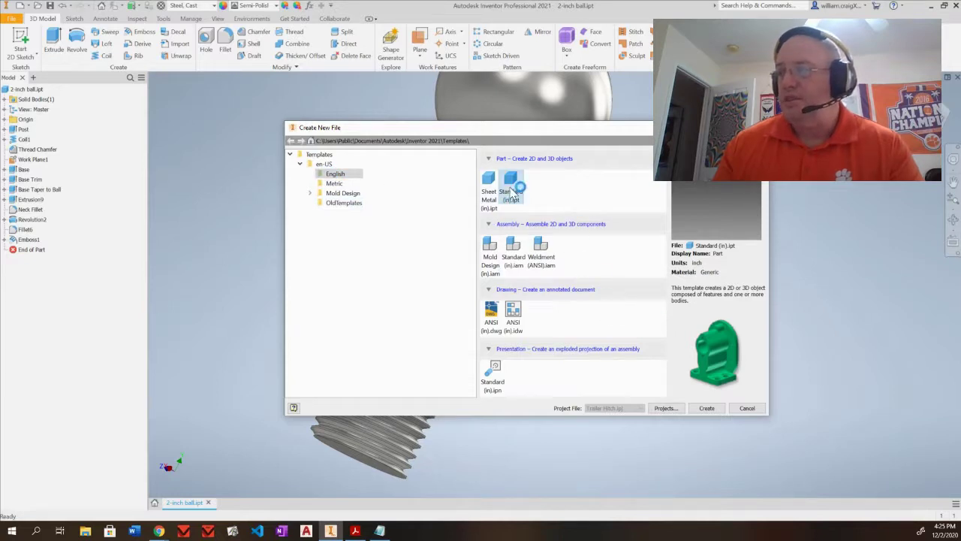
{"action": "left_click", "coordinate": [323, 175]}
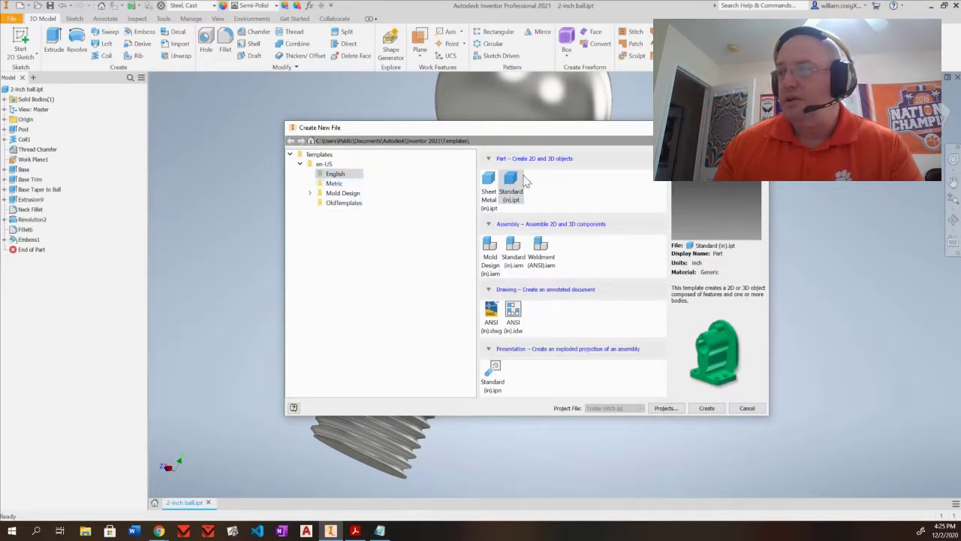
{"action": "left_click", "coordinate": [511, 192]}
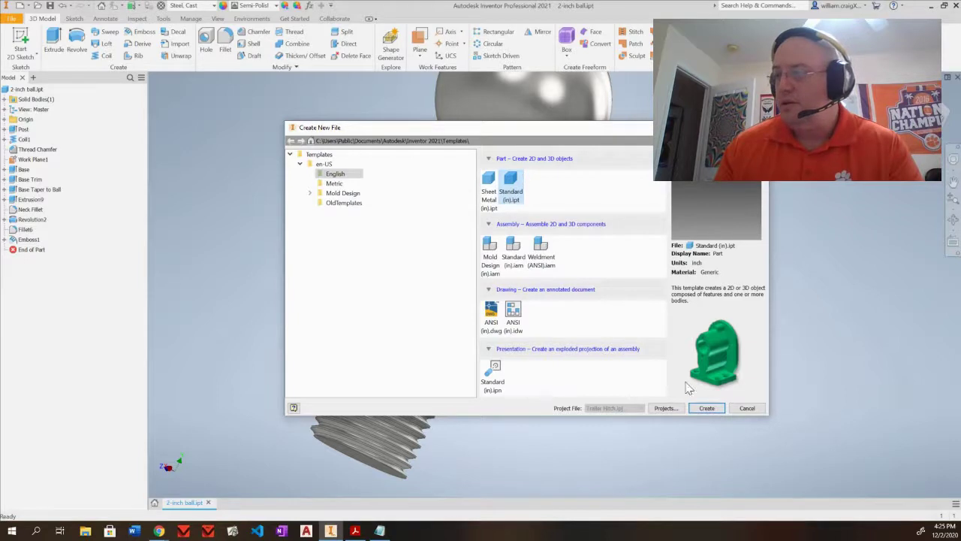
{"action": "left_click", "coordinate": [707, 408]}
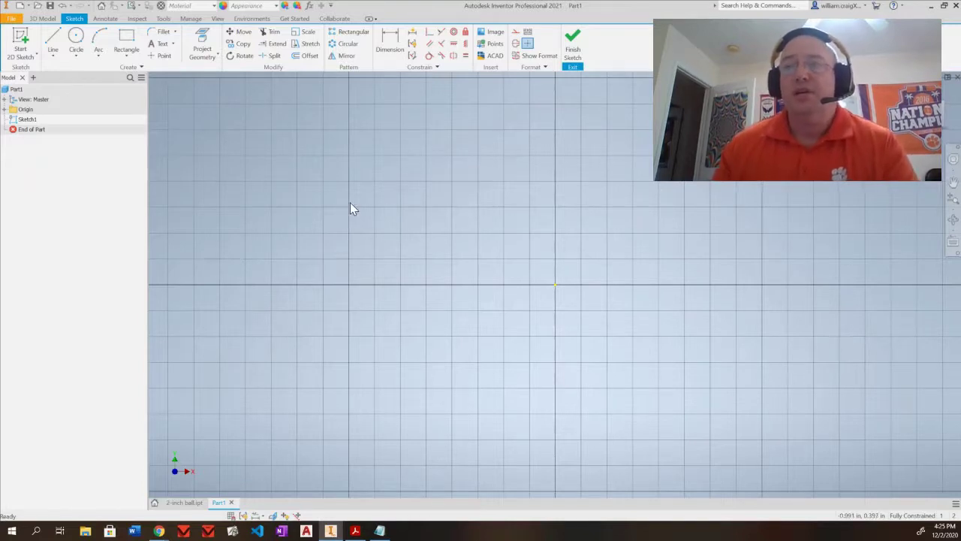
Sketch a six-sided polygon centred on the origin, about 1.41 in across the flats, with one corner directly above the centre.
{"action": "left_click", "coordinate": [126, 54]}
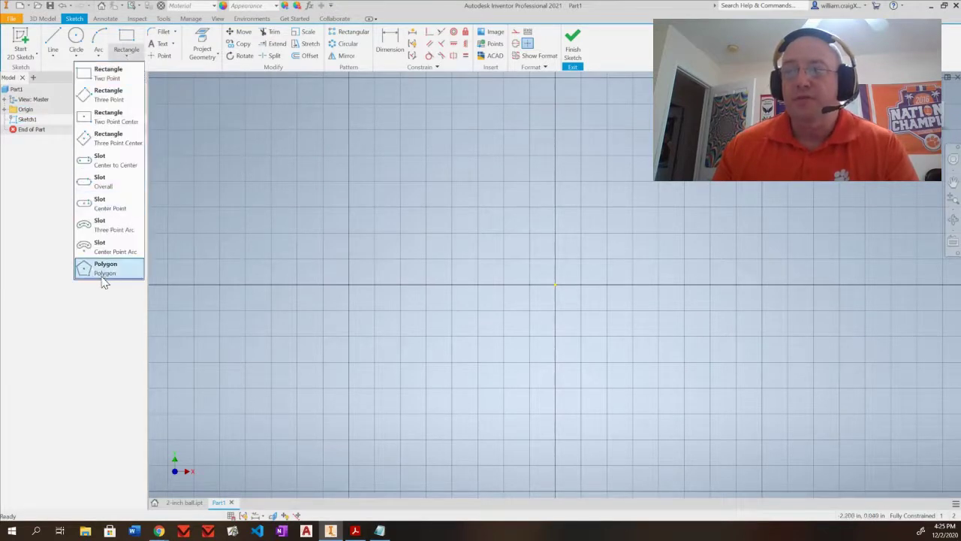
{"action": "key", "text": "Escape"}
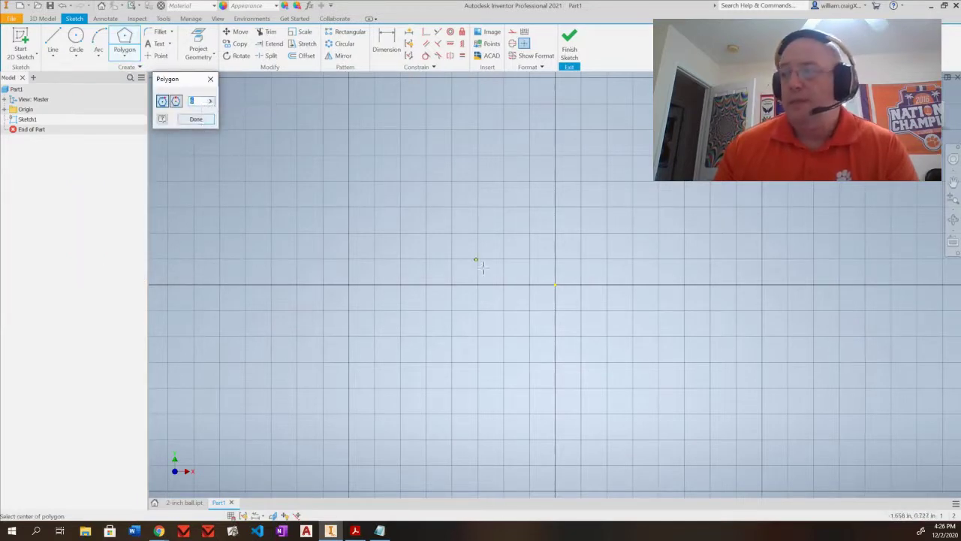
{"action": "left_click", "coordinate": [555, 285]}
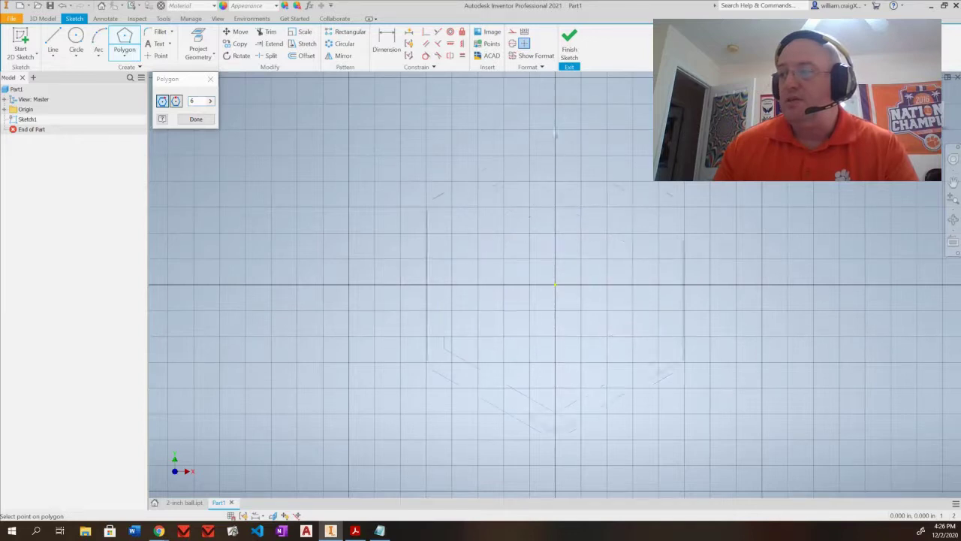
{"action": "left_click", "coordinate": [555, 116]}
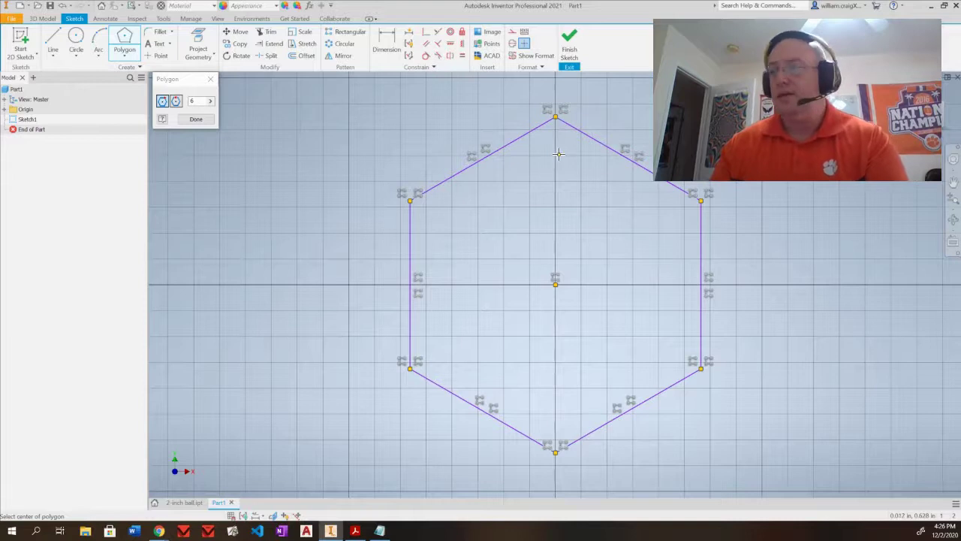
{"action": "key", "text": "Escape"}
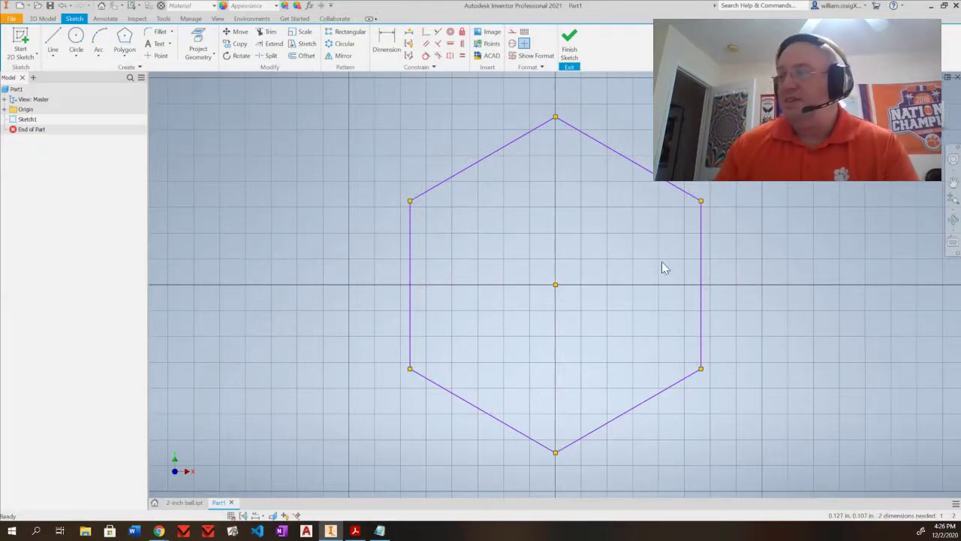
Dimension the distance between the hexagon's two opposite upright sides and set it to 2 in.
{"action": "key", "text": "d"}
{"action": "left_click", "coordinate": [410, 284]}
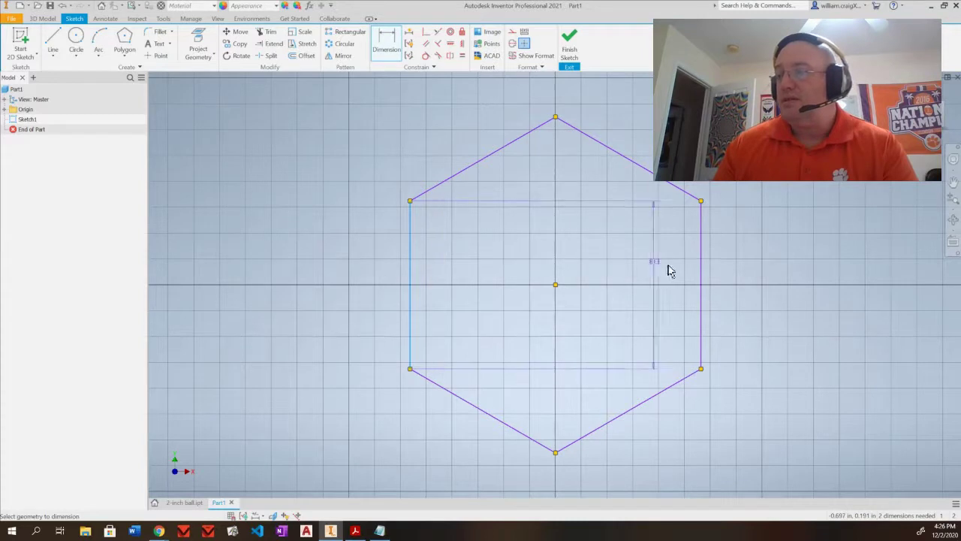
{"action": "left_click", "coordinate": [701, 277]}
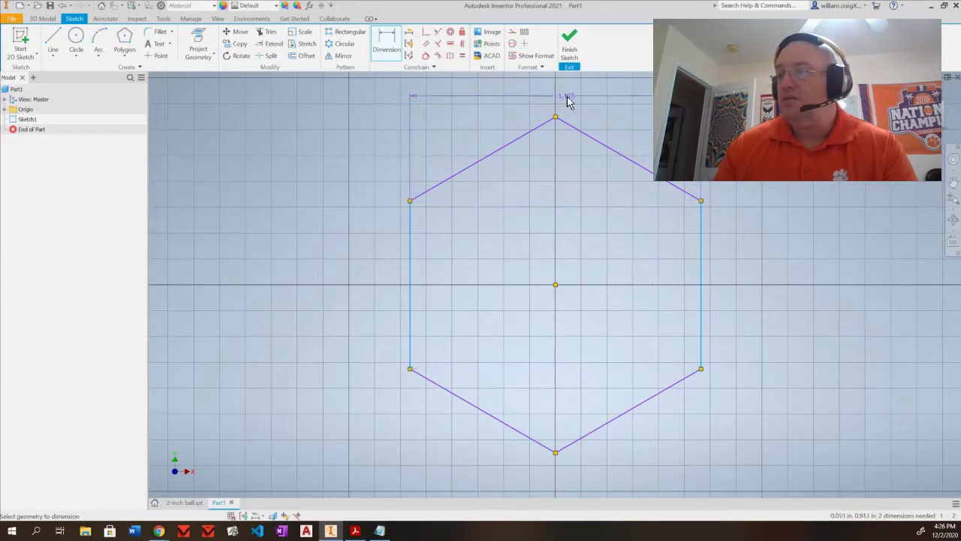
{"action": "left_click", "coordinate": [569, 98]}
{"action": "type", "text": "2\""}
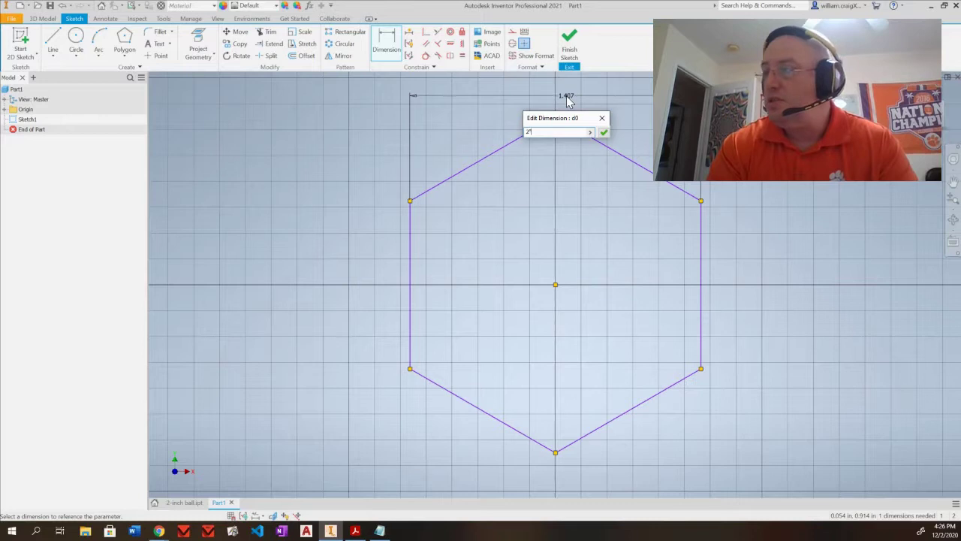
{"action": "key", "text": "Return"}
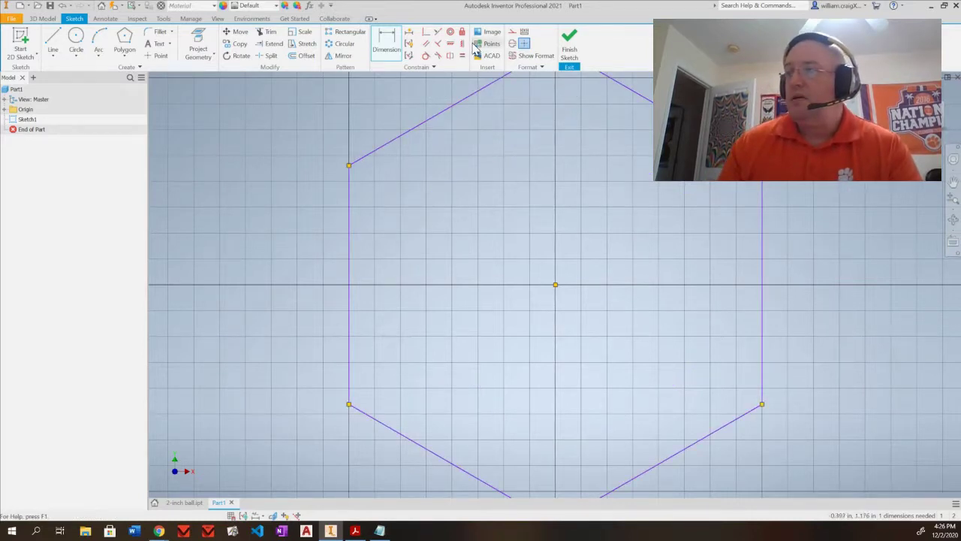
Apply a vertical constraint to the hexagon's right side and finish the sketch.
{"action": "left_click", "coordinate": [463, 44]}
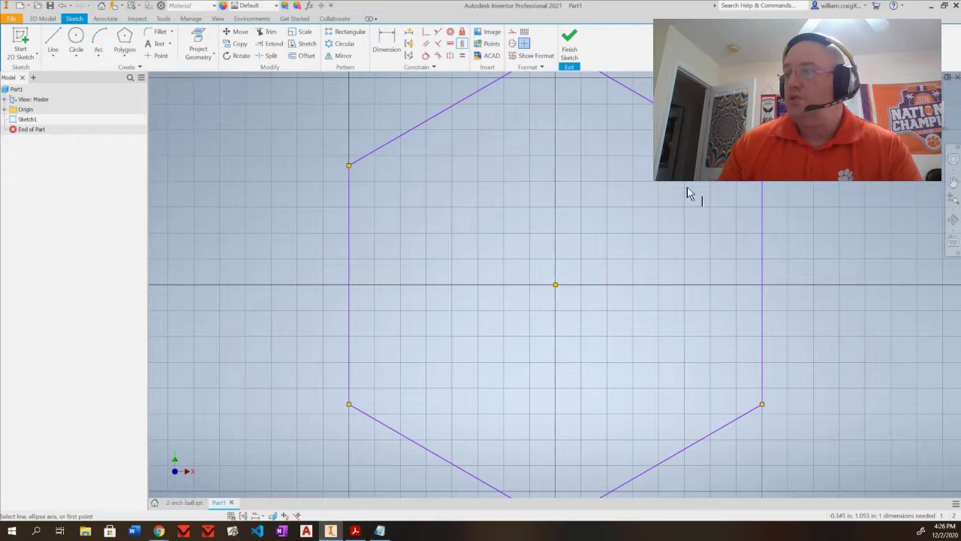
{"action": "left_click", "coordinate": [765, 217]}
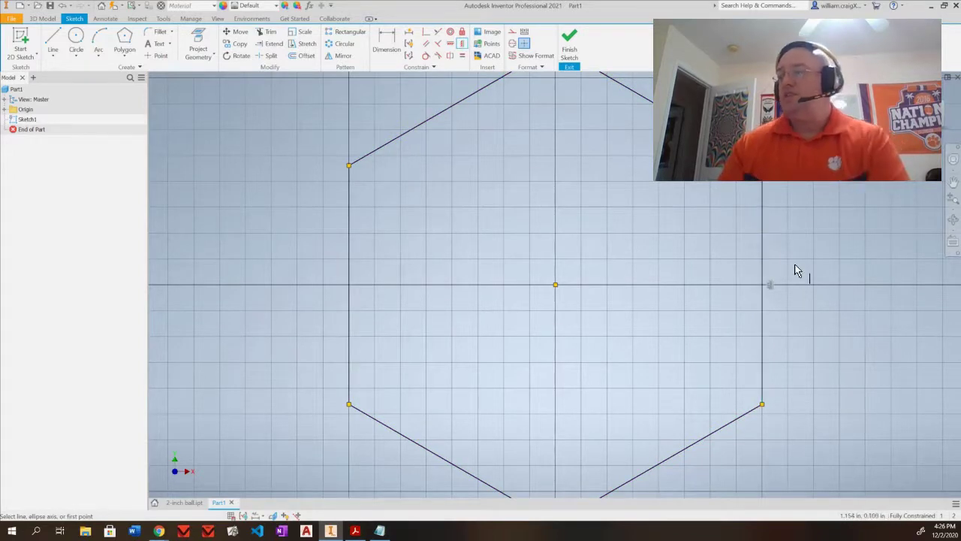
{"action": "key", "text": "Escape"}
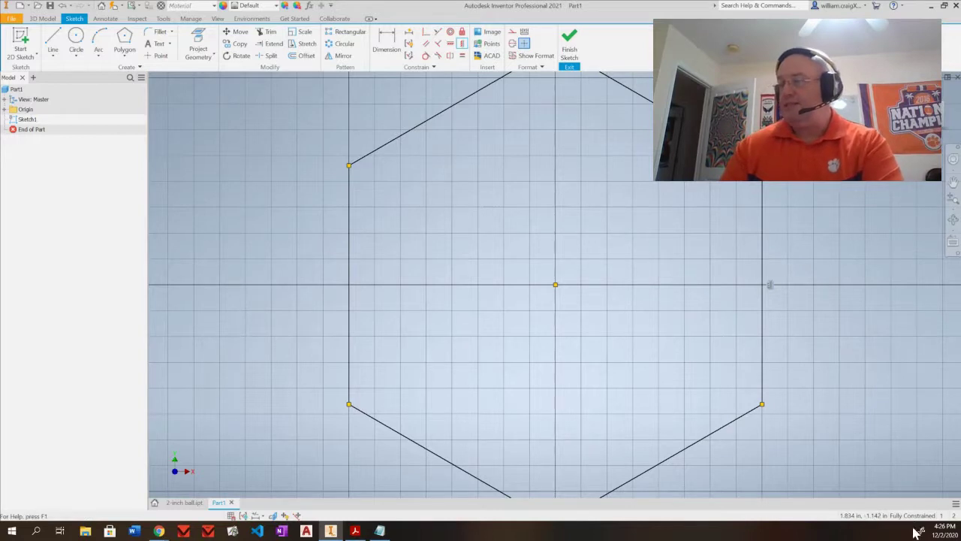
{"action": "left_click", "coordinate": [461, 44]}
{"action": "scroll", "coordinate": [551, 197], "scroll_direction": "down", "scroll_amount": 3}
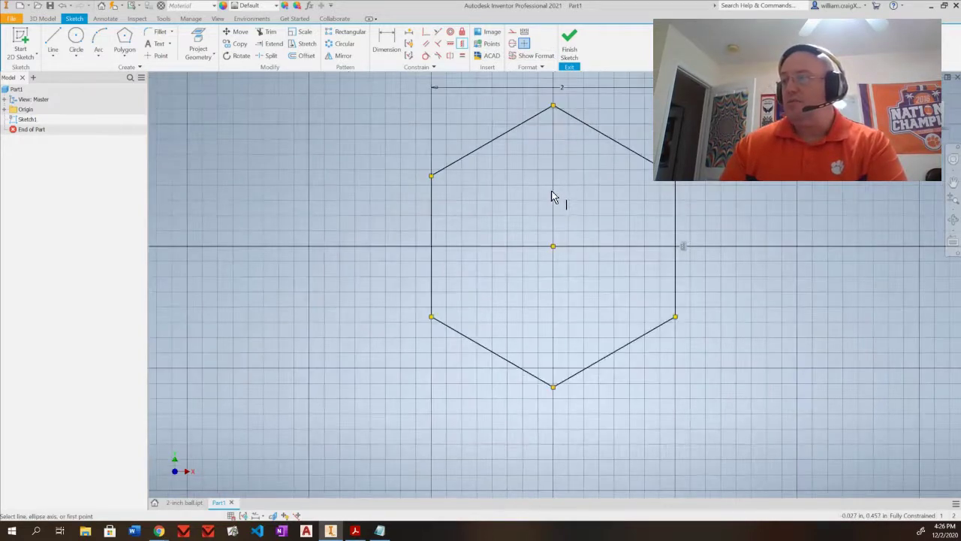
{"action": "middle_click_drag", "start_coordinate": [659, 215], "coordinate": [654, 225]}
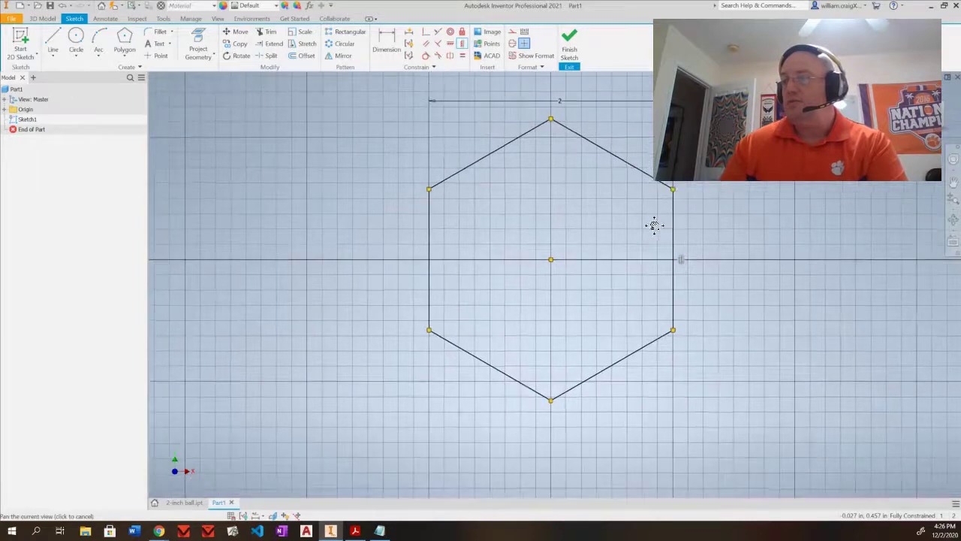
{"action": "left_click", "coordinate": [570, 41]}
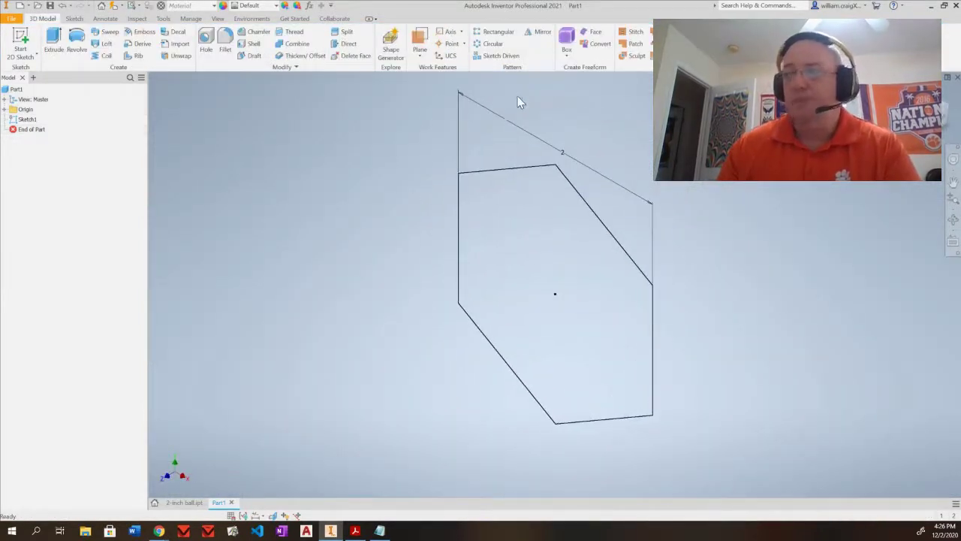
Rename the hexagon sketch as Head Sketch.
{"action": "left_click", "coordinate": [33, 122]}
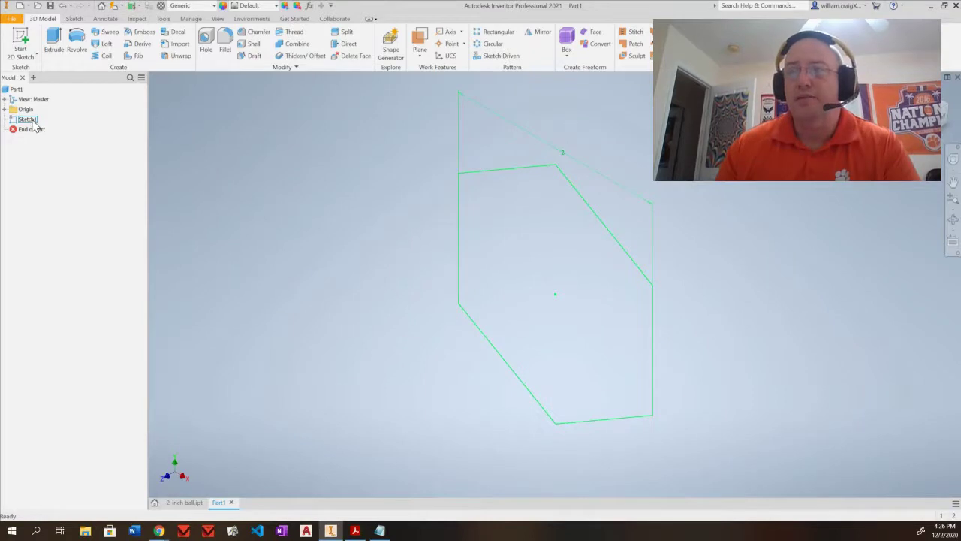
{"action": "left_click", "coordinate": [35, 123]}
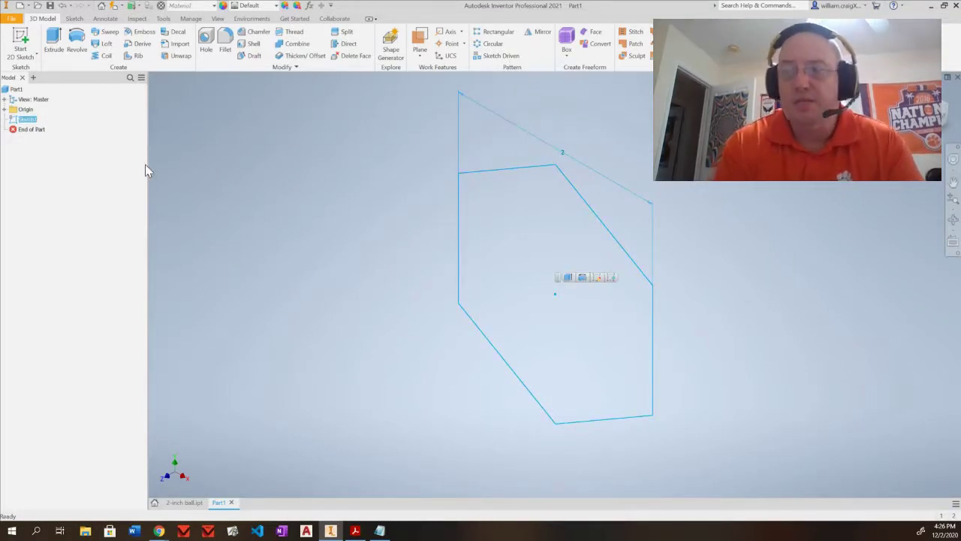
{"action": "left_click", "coordinate": [27, 120]}
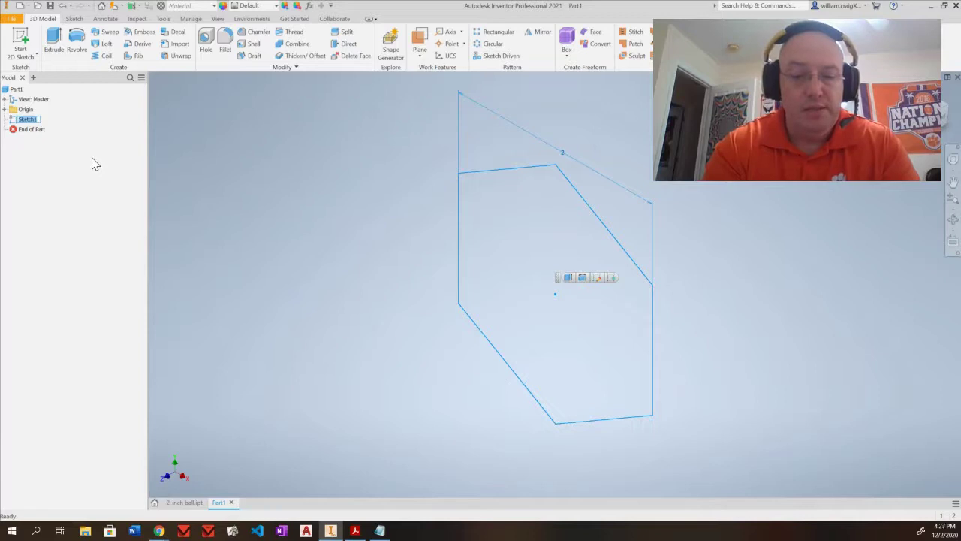
{"action": "type", "text": "Head Sketch"}
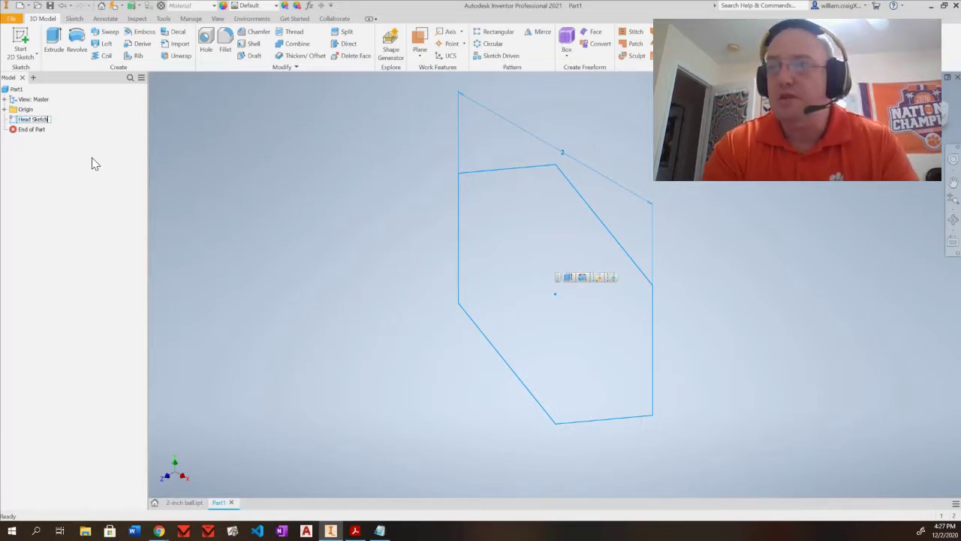
{"action": "key", "text": "Return"}
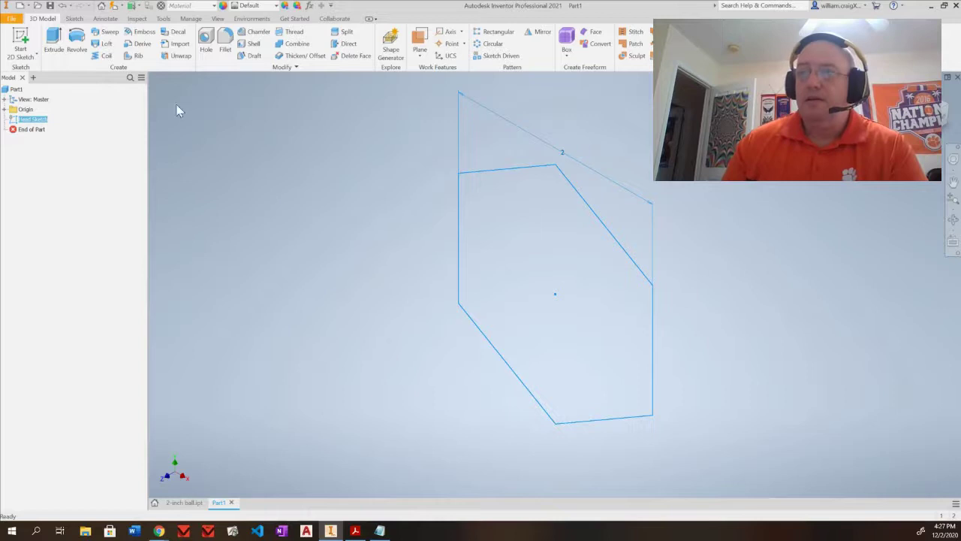
Extrude the hexagon profile of Head Sketch by 1/2 in.
{"action": "left_click", "coordinate": [54, 41]}
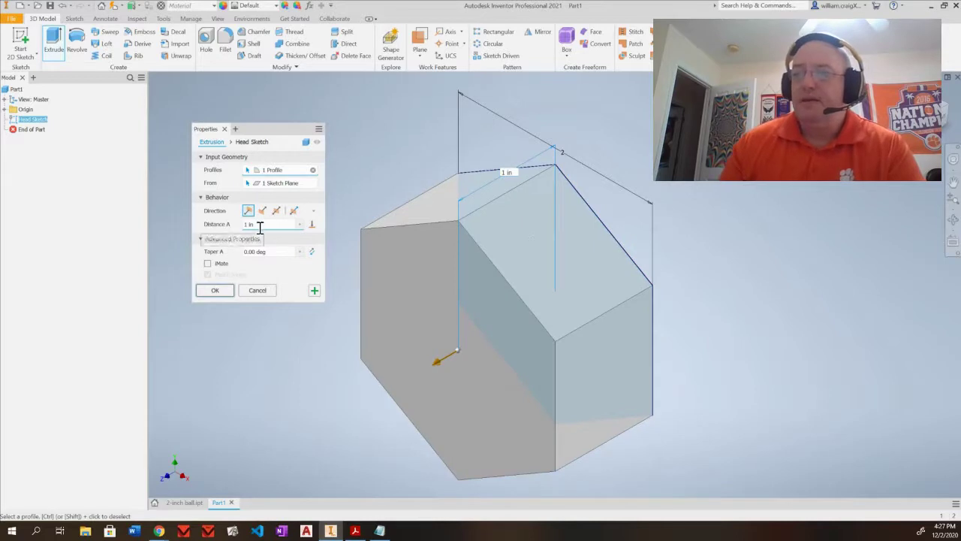
{"action": "left_click_drag", "start_coordinate": [257, 228], "coordinate": [241, 233]}
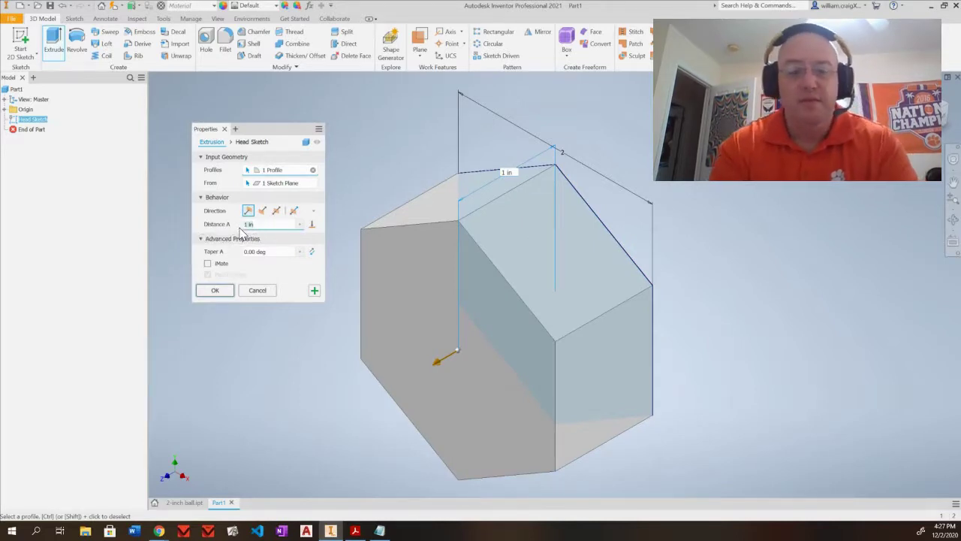
{"action": "type", "text": "1/2"}
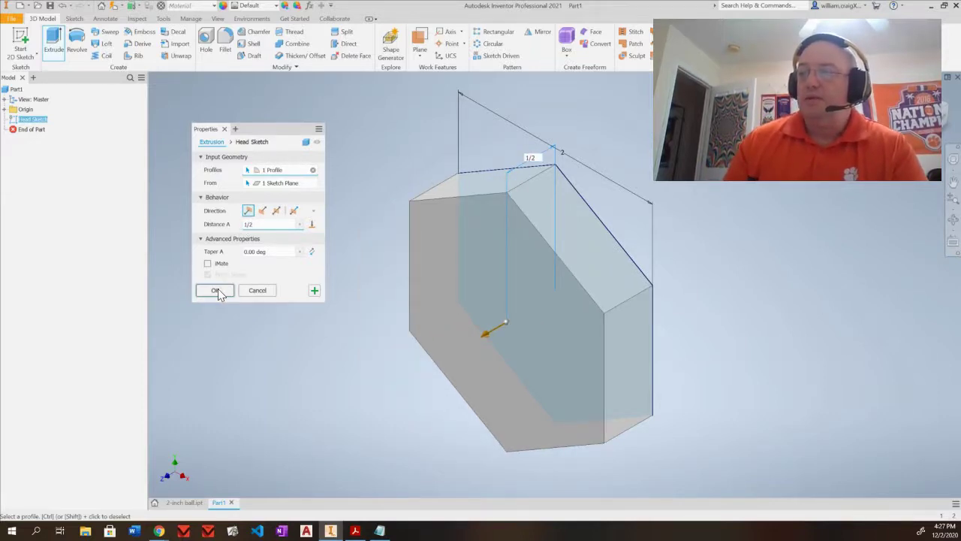
{"action": "left_click", "coordinate": [218, 292]}
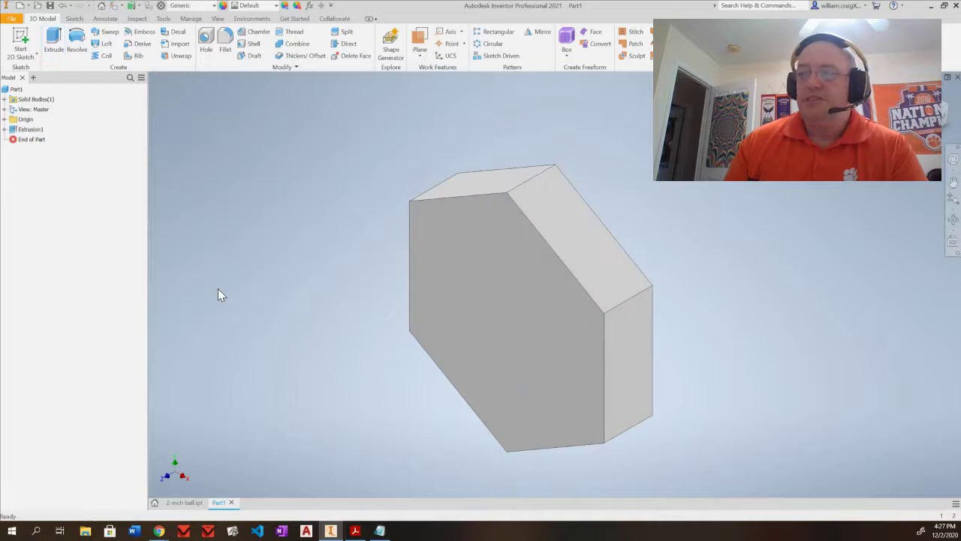
Rename the hexagon extrusion feature as Bolt Head.
{"action": "left_click", "coordinate": [27, 131]}
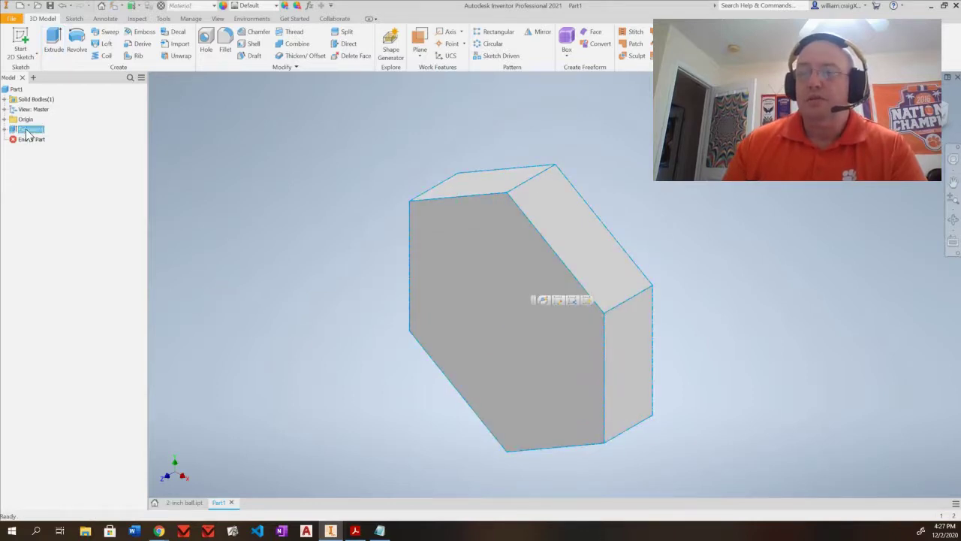
{"action": "type", "text": "Ba"}
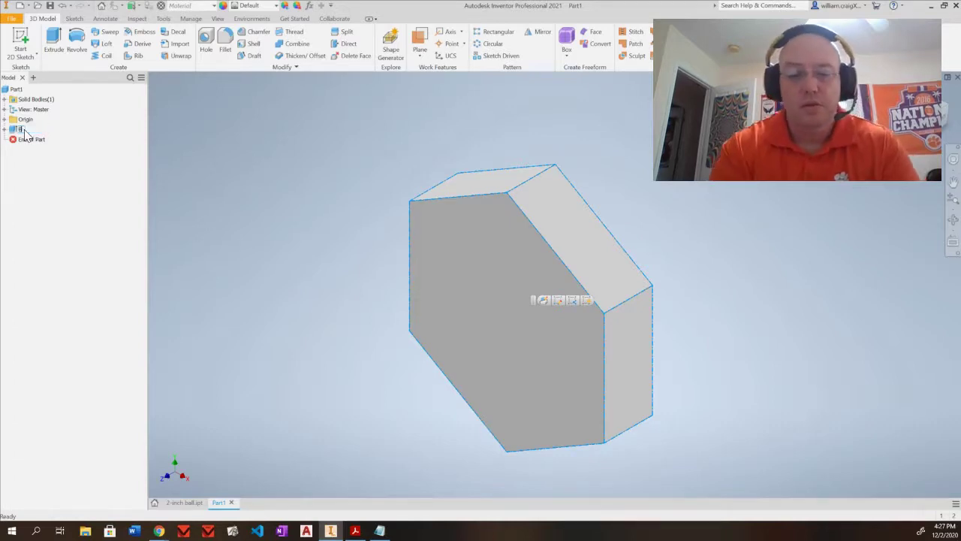
{"action": "type", "text": "ll"}
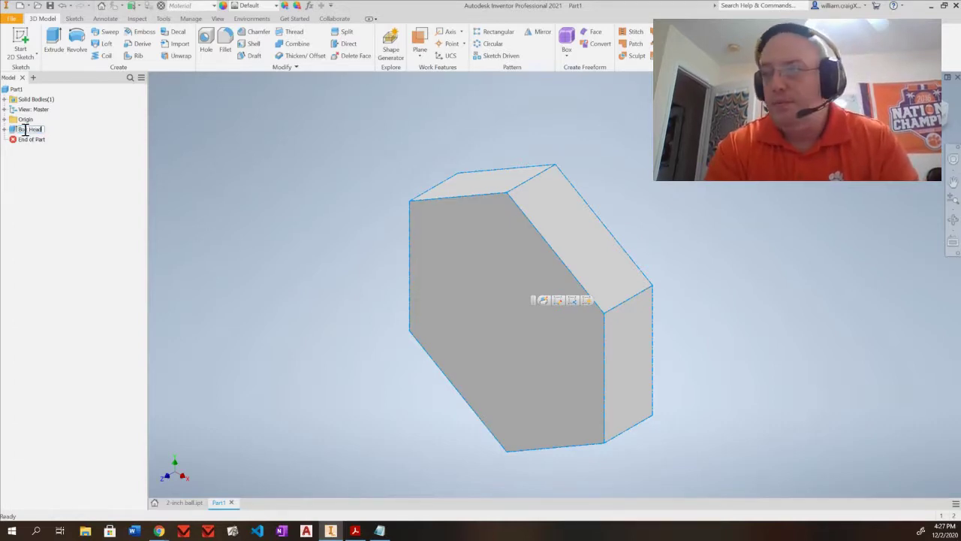
{"action": "key", "text": "Return"}
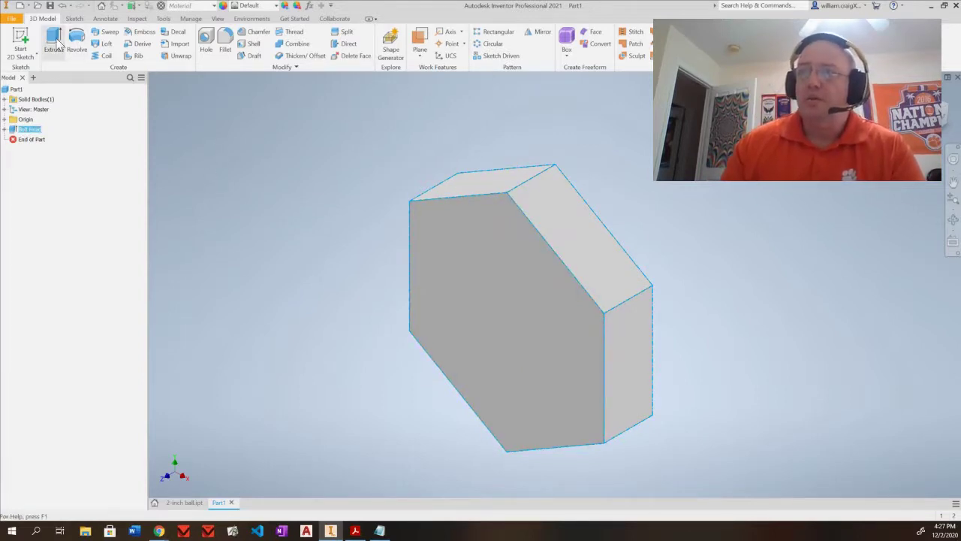
Sketch a 2 in diameter circle on the head's front face, centred on the origin and tangent to the hexagon's side, and finish the sketch.
{"action": "left_click", "coordinate": [24, 40]}
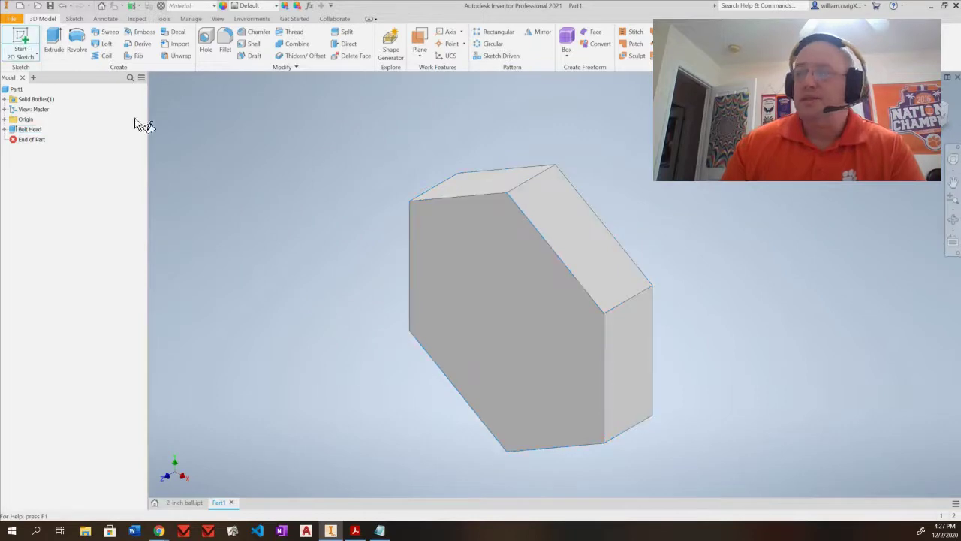
{"action": "left_click", "coordinate": [513, 297]}
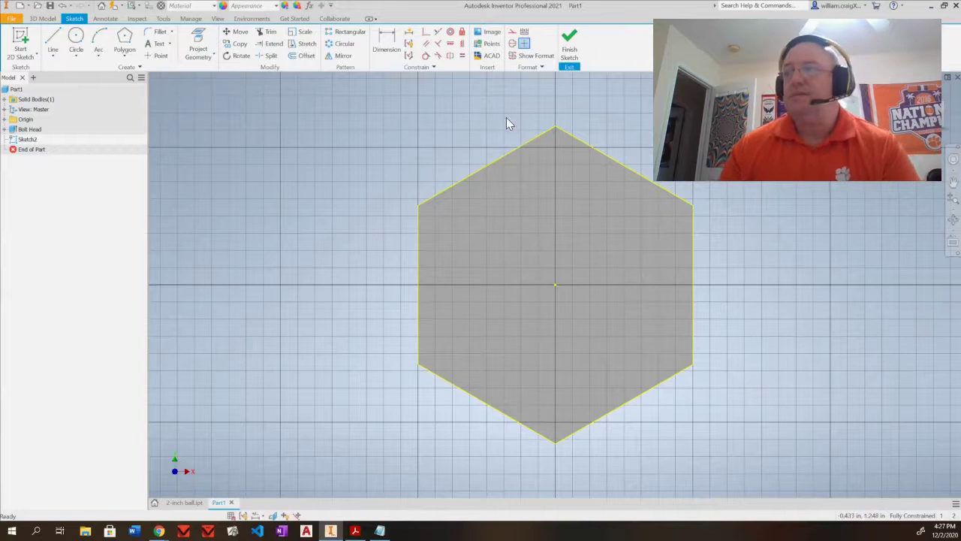
{"action": "left_click", "coordinate": [77, 35]}
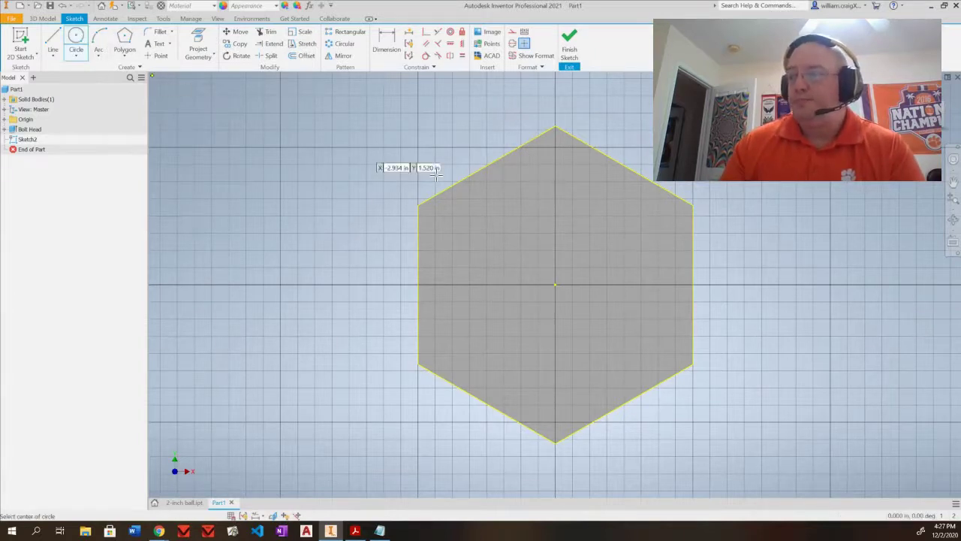
{"action": "left_click", "coordinate": [556, 284]}
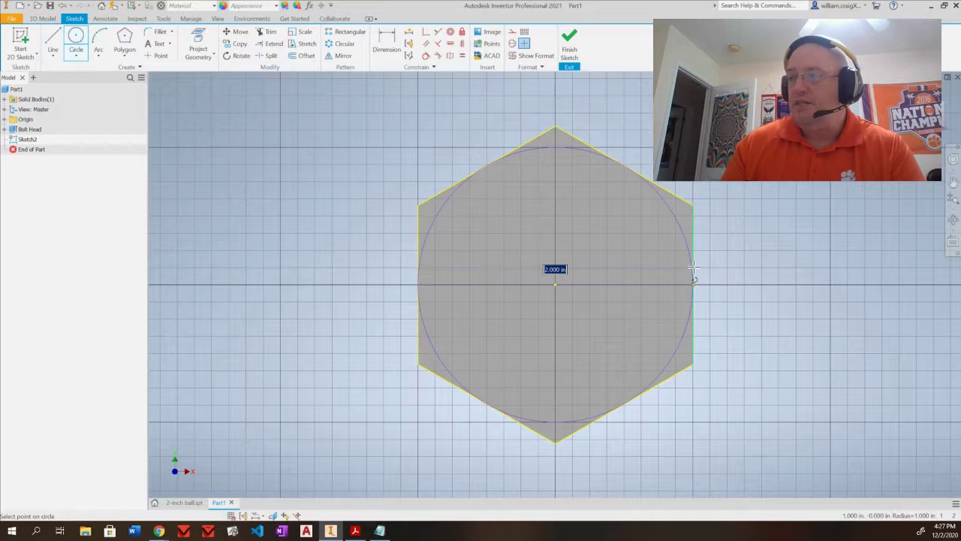
{"action": "left_click", "coordinate": [693, 267]}
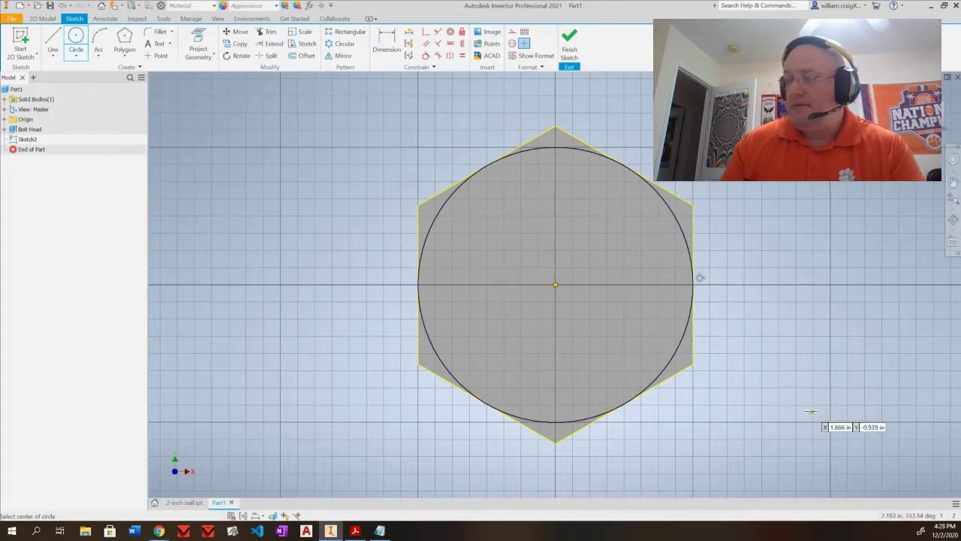
{"action": "key", "text": "Escape"}
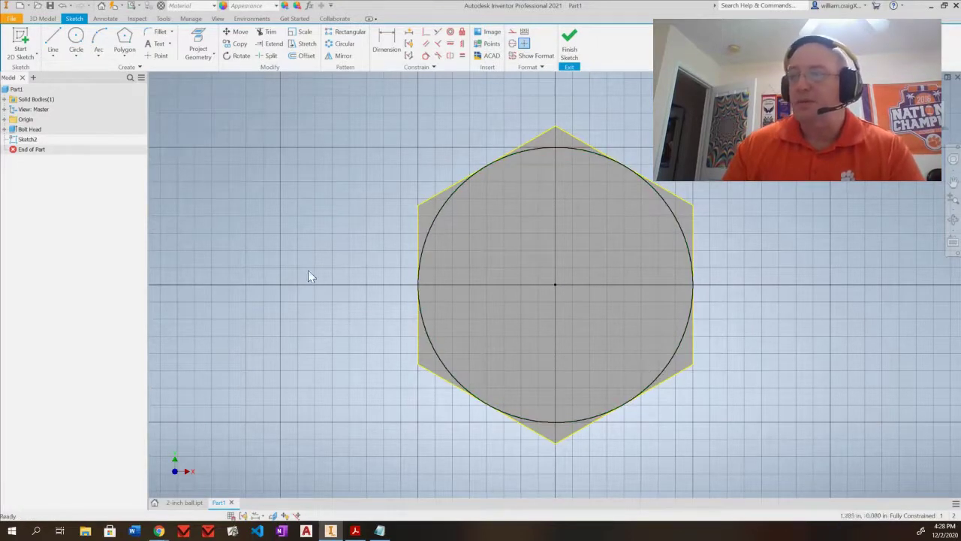
{"action": "left_click", "coordinate": [569, 44]}
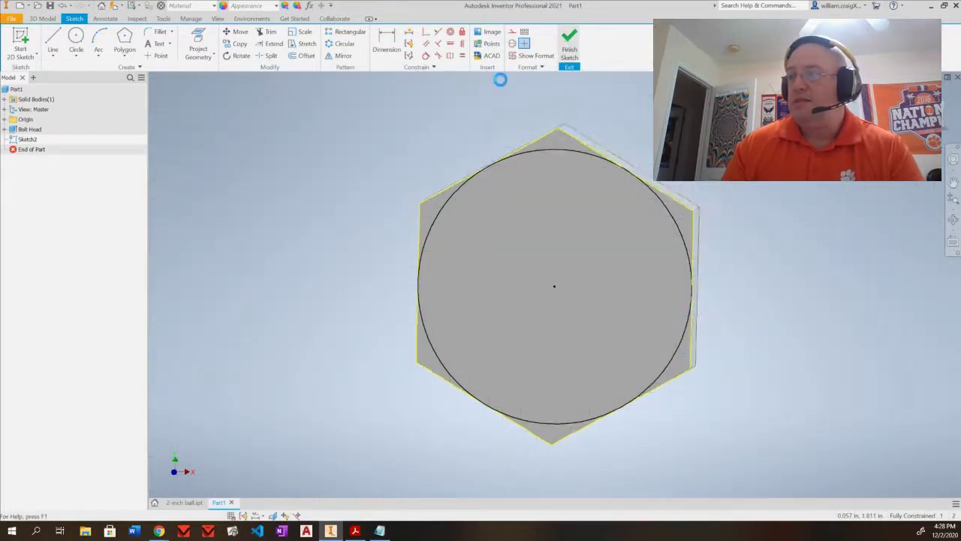
Rename the new circle sketch on the head's front face as Bolt Head Taper Sketch.
{"action": "left_click", "coordinate": [27, 139]}
{"action": "left_click", "coordinate": [27, 140]}
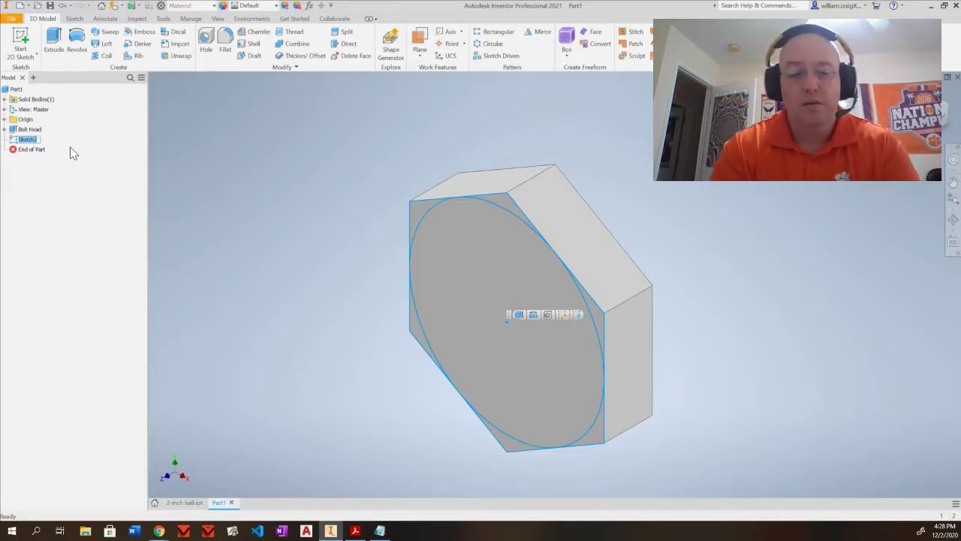
{"action": "key", "text": "BackSpace"}
{"action": "type", "text": "Bol"}
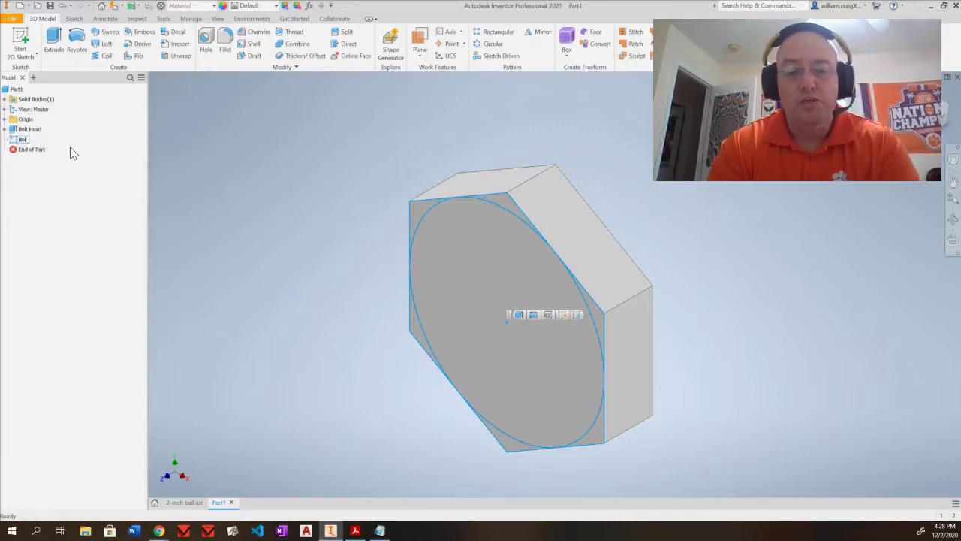
{"action": "type", "text": "t Head Taper"}
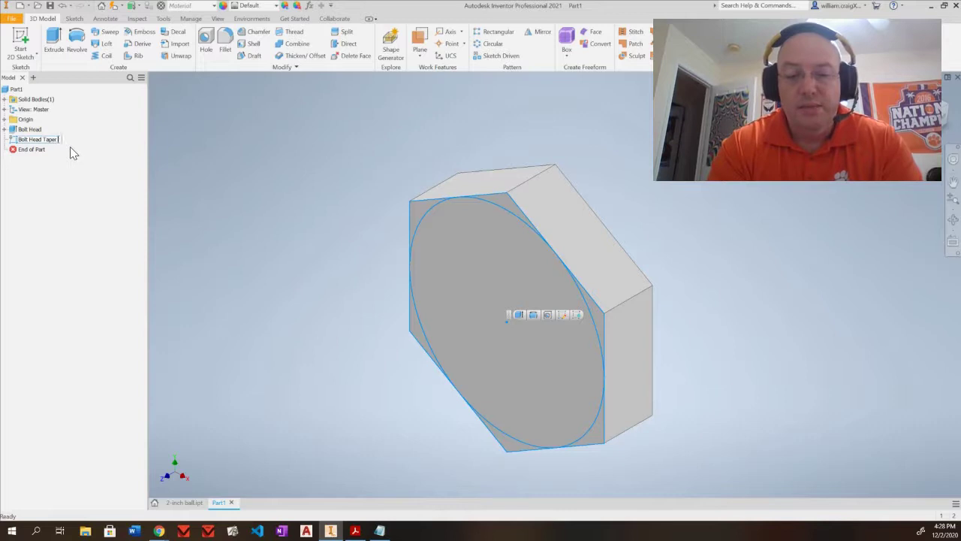
{"action": "type", "text": "Sketch"}
{"action": "key", "text": "Return"}
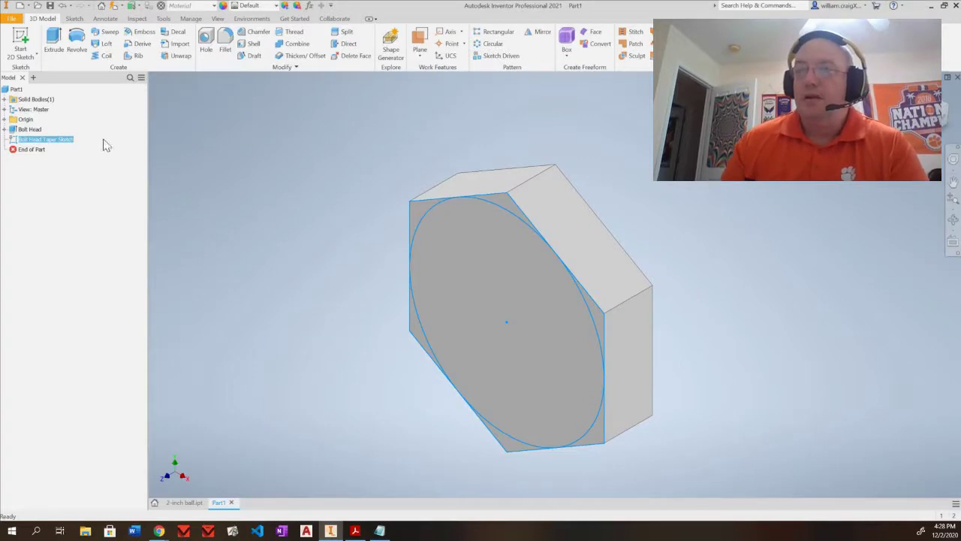
Extrude the circle 1/2 in back through the head as an Intersect operation with a 45 degree taper.
{"action": "left_click", "coordinate": [53, 39]}
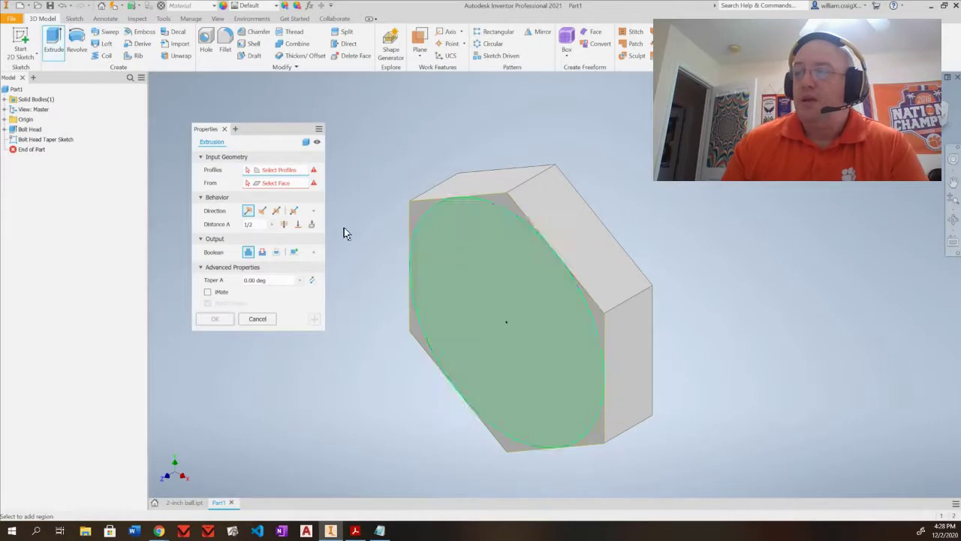
{"action": "left_click", "coordinate": [514, 284]}
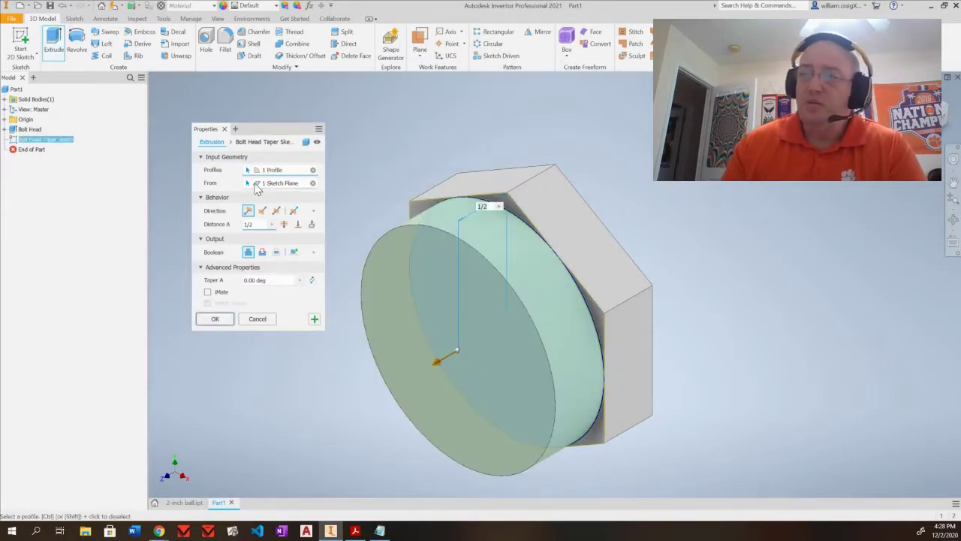
{"action": "left_click", "coordinate": [262, 210]}
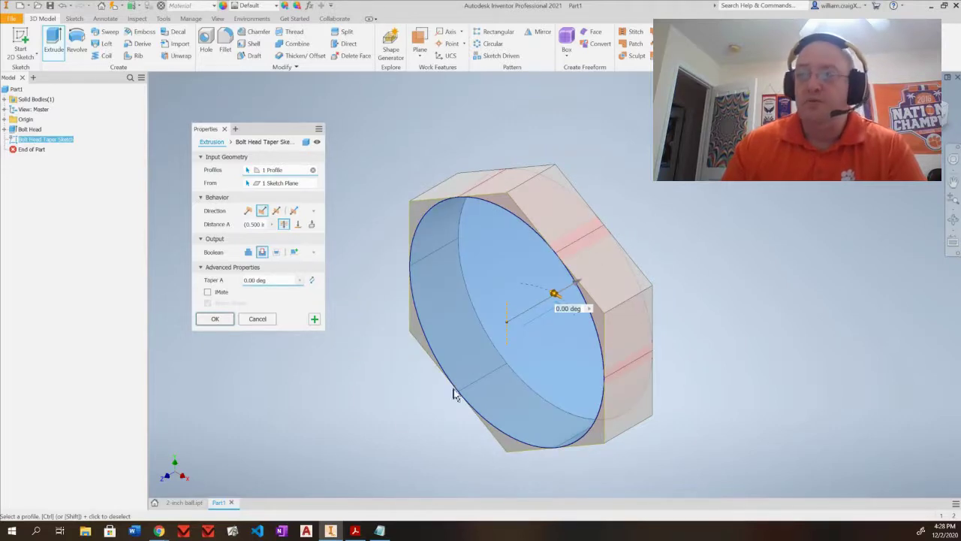
{"action": "left_click", "coordinate": [276, 253]}
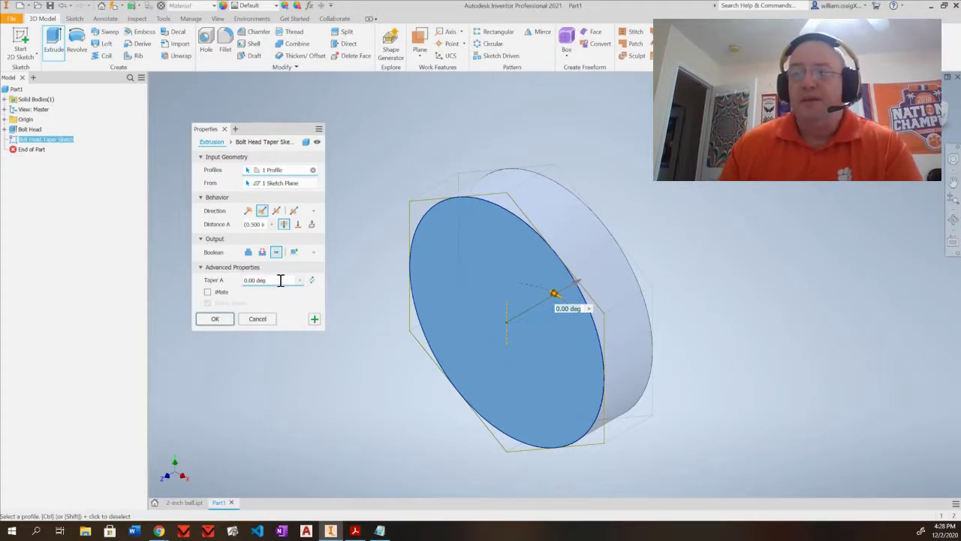
{"action": "left_click", "coordinate": [277, 279]}
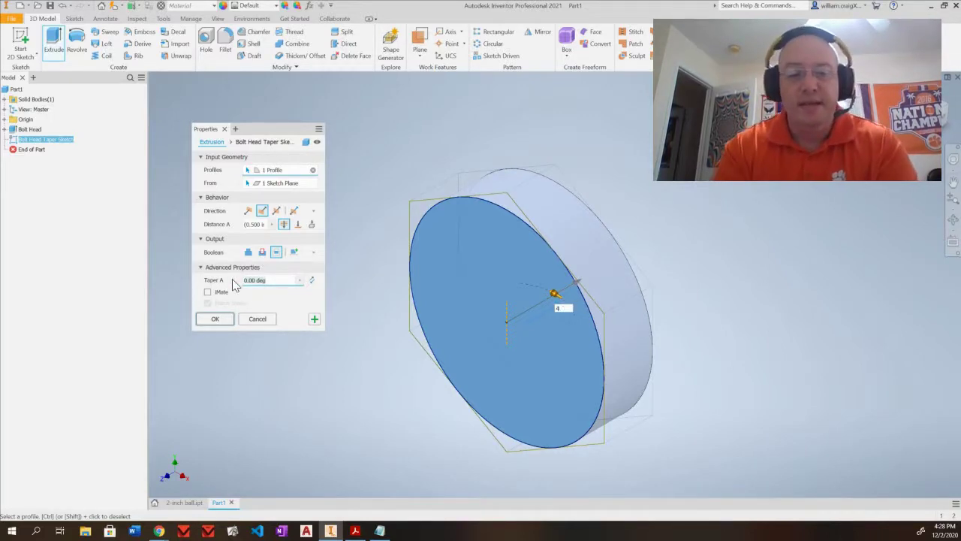
{"action": "type", "text": "45"}
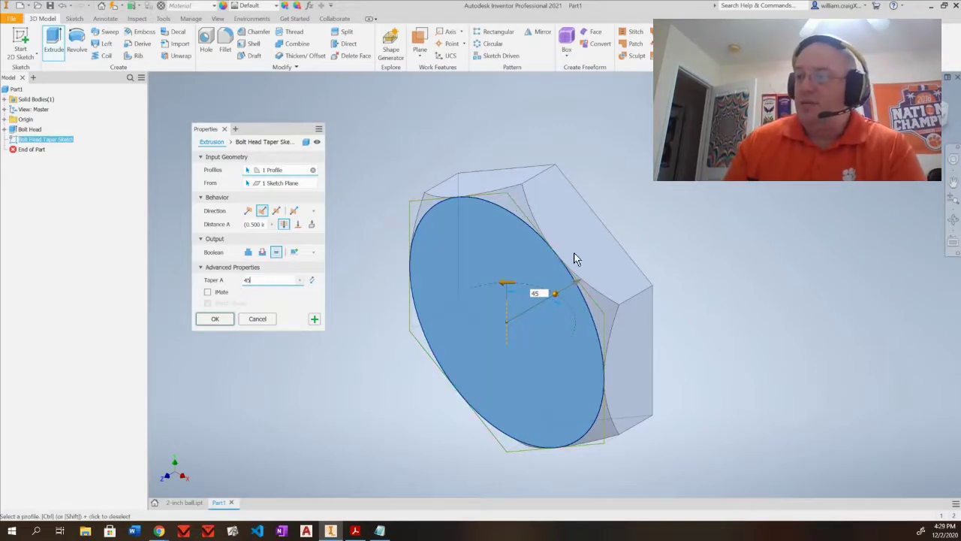
{"action": "left_click", "coordinate": [215, 318]}
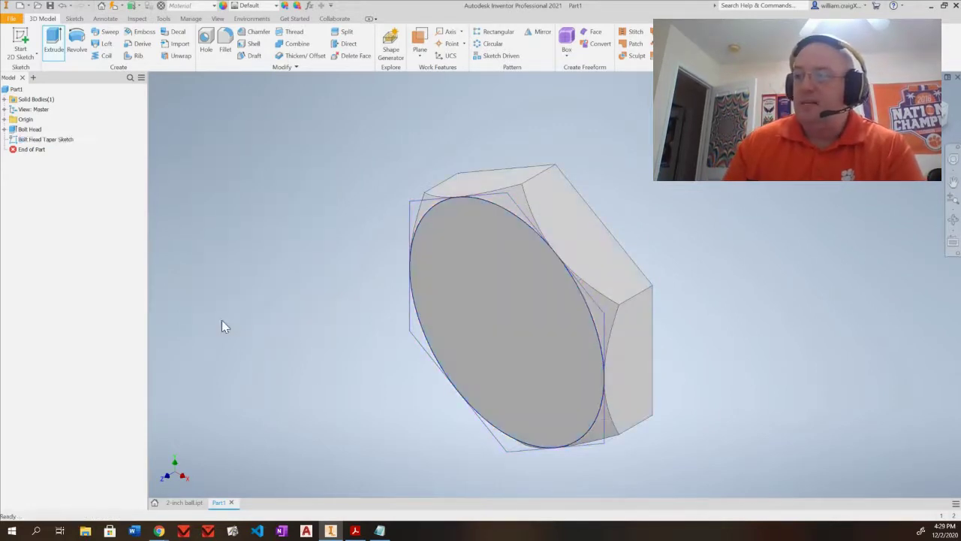
Rename the tapered intersect extrusion as Bolt Head Taper.
{"action": "middle_click_drag", "start_coordinate": [585, 335], "coordinate": [518, 330], "text": "shift"}
{"action": "left_click", "coordinate": [31, 139]}
{"action": "left_click", "coordinate": [34, 143]}
{"action": "type", "text": "Bolt Head Taper"}
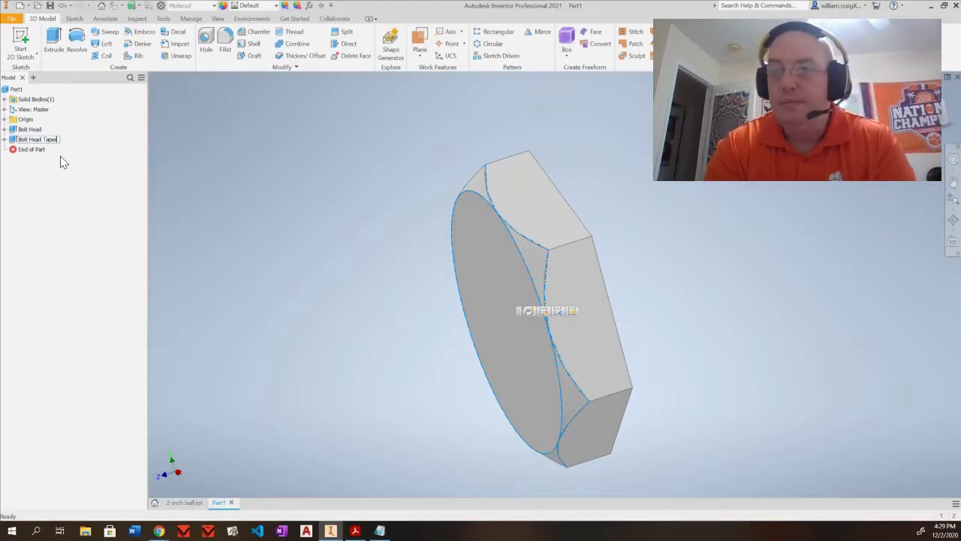
{"action": "key", "text": "Return"}
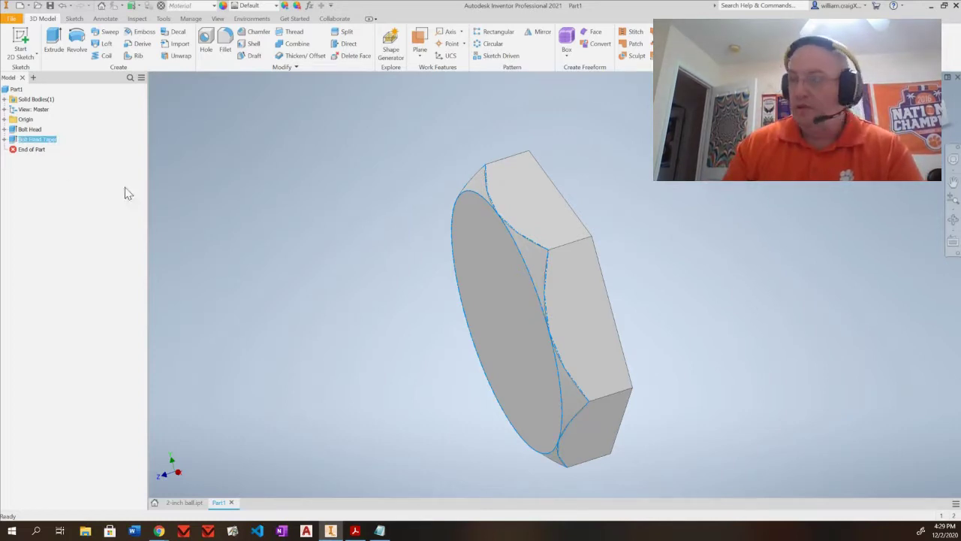
Sketch a 1 in diameter circle centred on the head's flat hexagonal back face and finish the sketch.
{"action": "middle_click_drag", "start_coordinate": [709, 310], "coordinate": [451, 337], "text": "shift"}
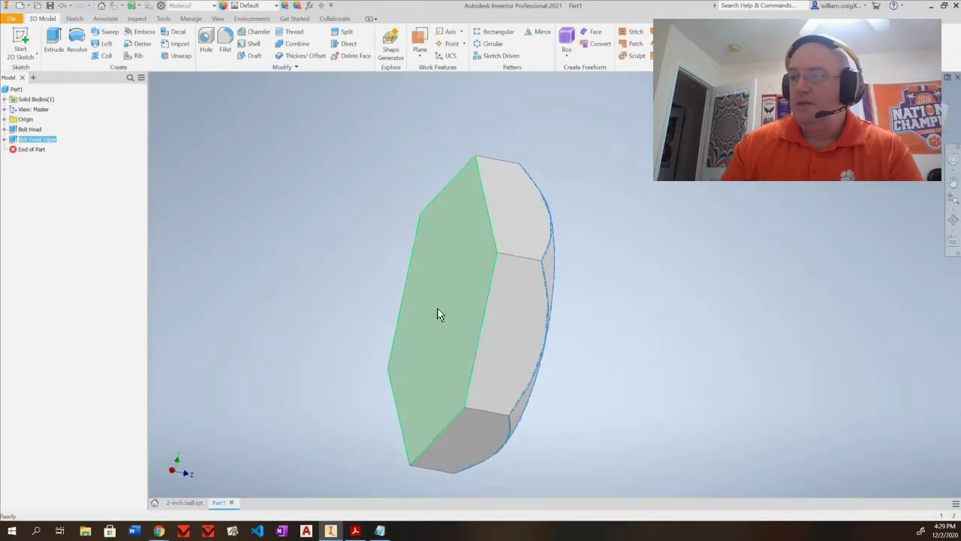
{"action": "left_click", "coordinate": [20, 39]}
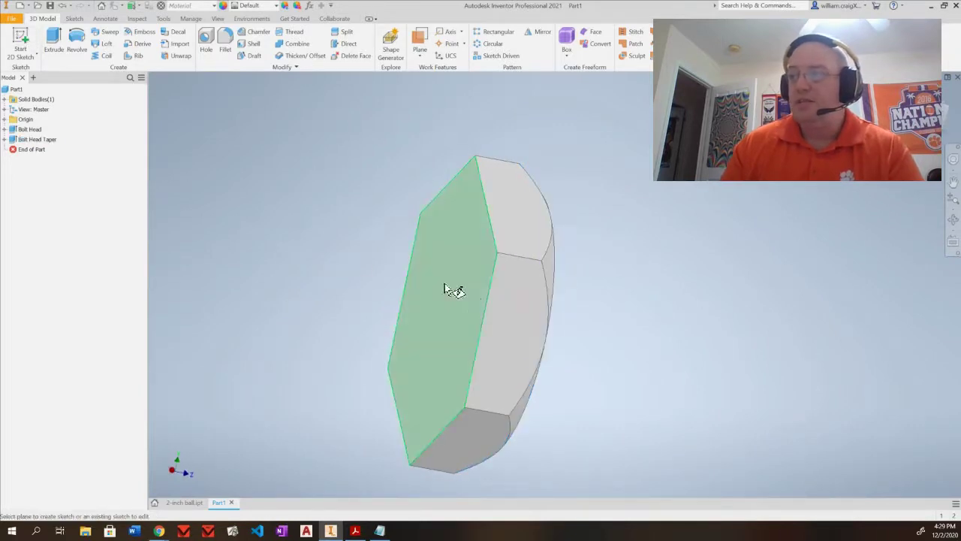
{"action": "left_click", "coordinate": [454, 295]}
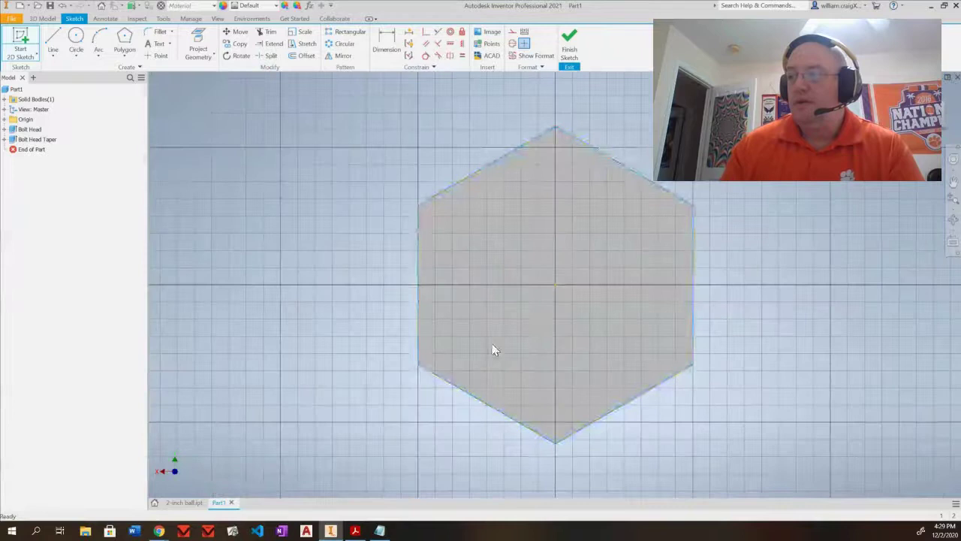
{"action": "left_click", "coordinate": [76, 39]}
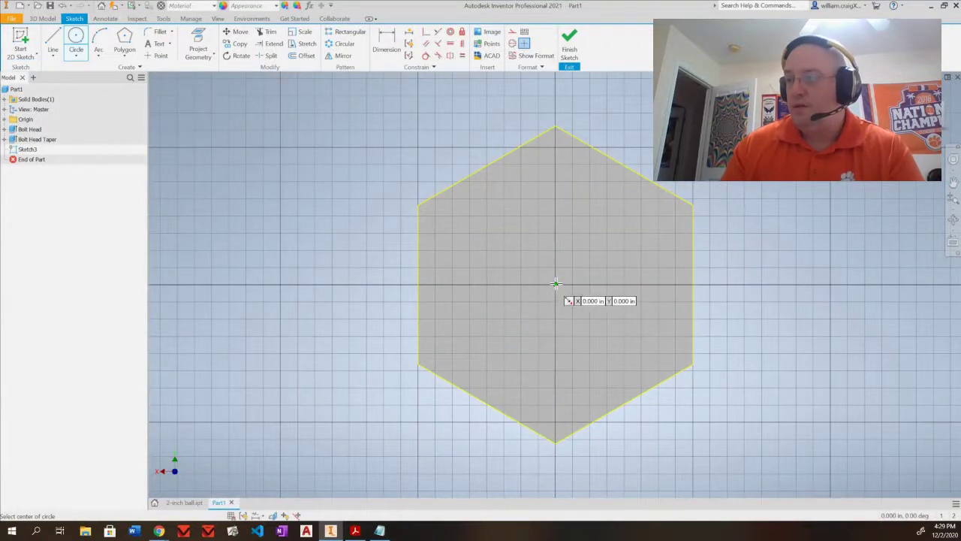
{"action": "left_click", "coordinate": [555, 285]}
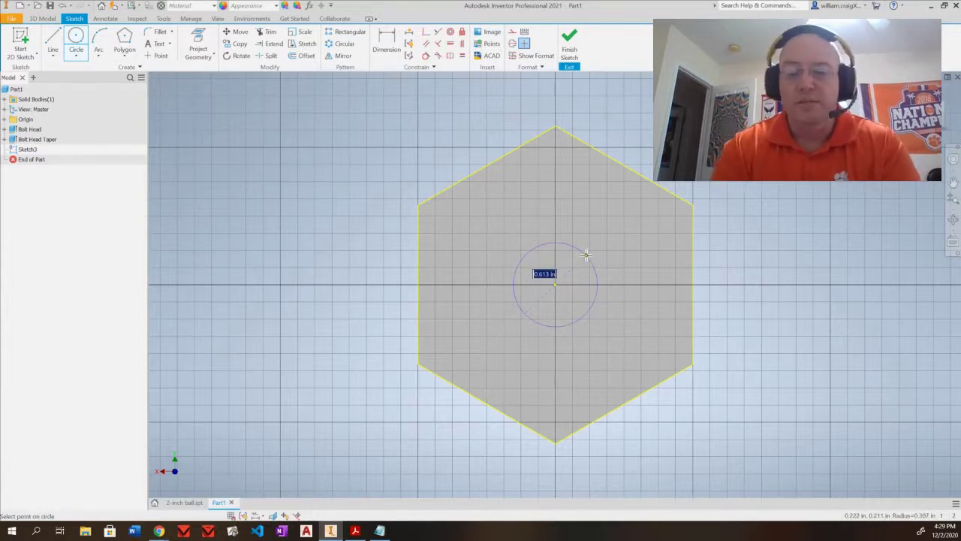
{"action": "type", "text": "1"}
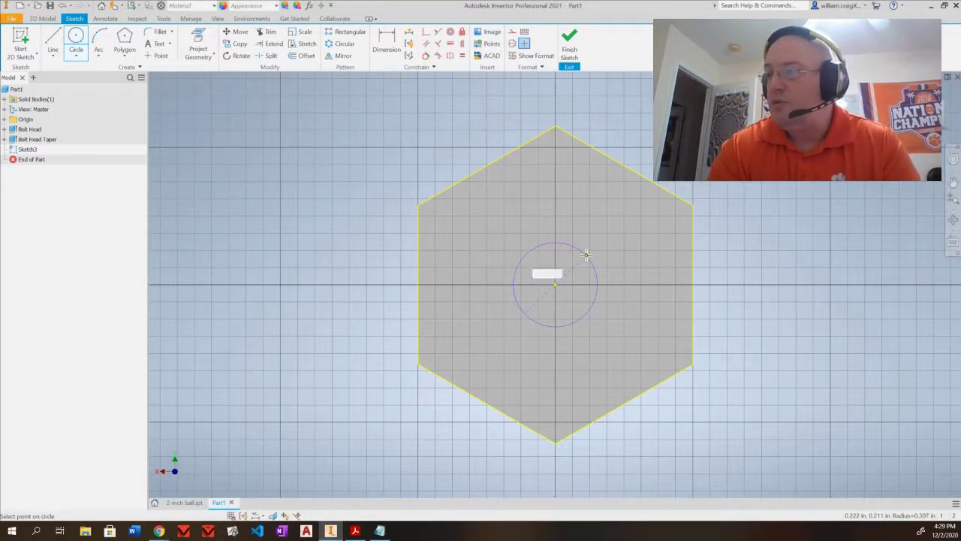
{"action": "key", "text": "Return"}
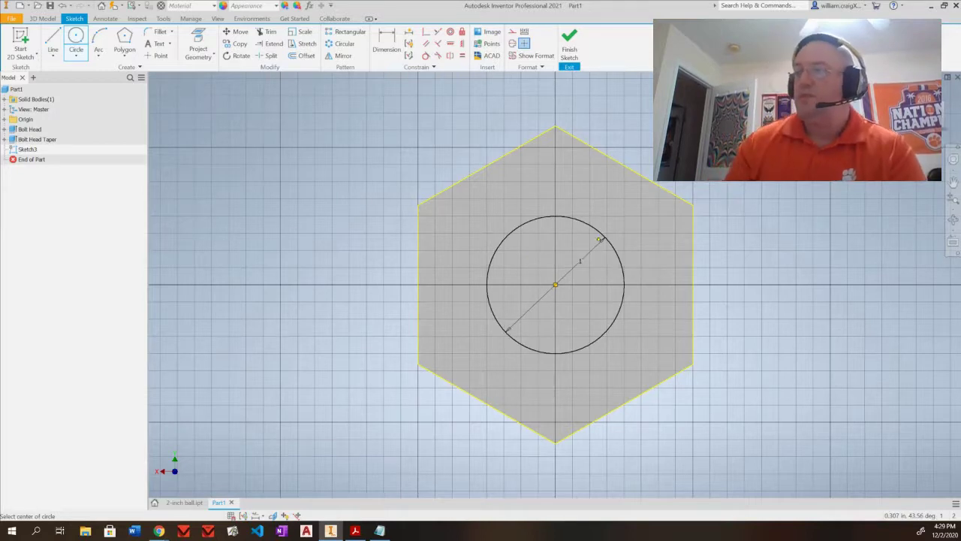
{"action": "left_click", "coordinate": [569, 45]}
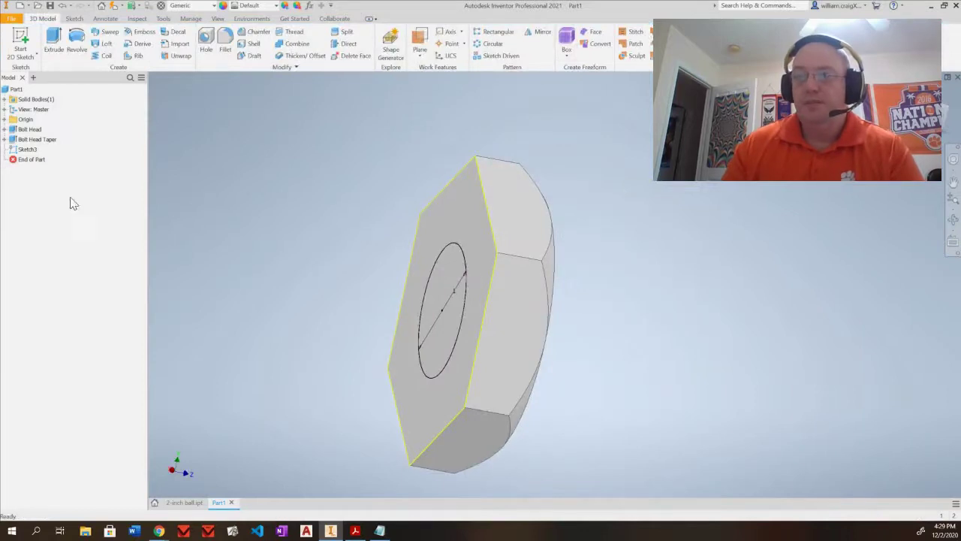
Rename the 1 in circle sketch on the back face as Post Sketch.
{"action": "left_click", "coordinate": [33, 151]}
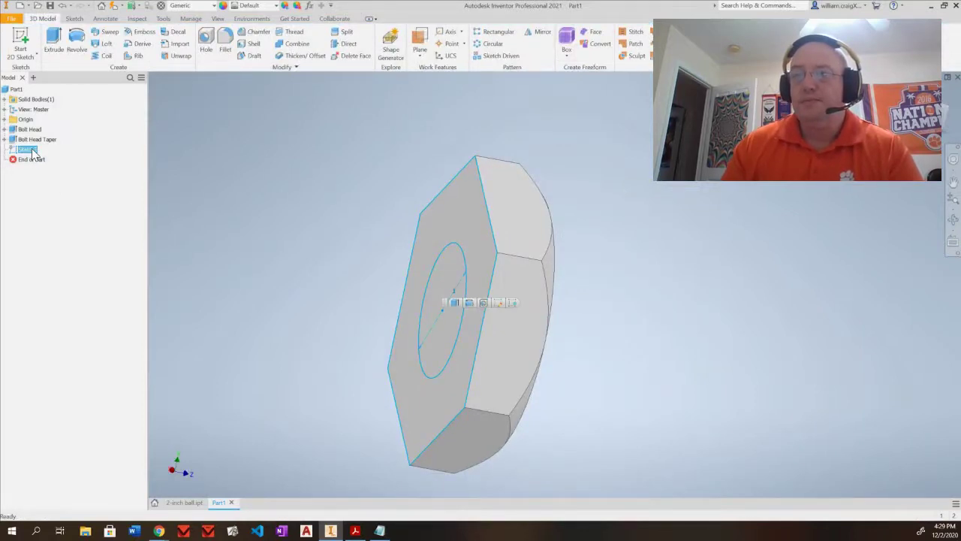
{"action": "type", "text": "Point "}
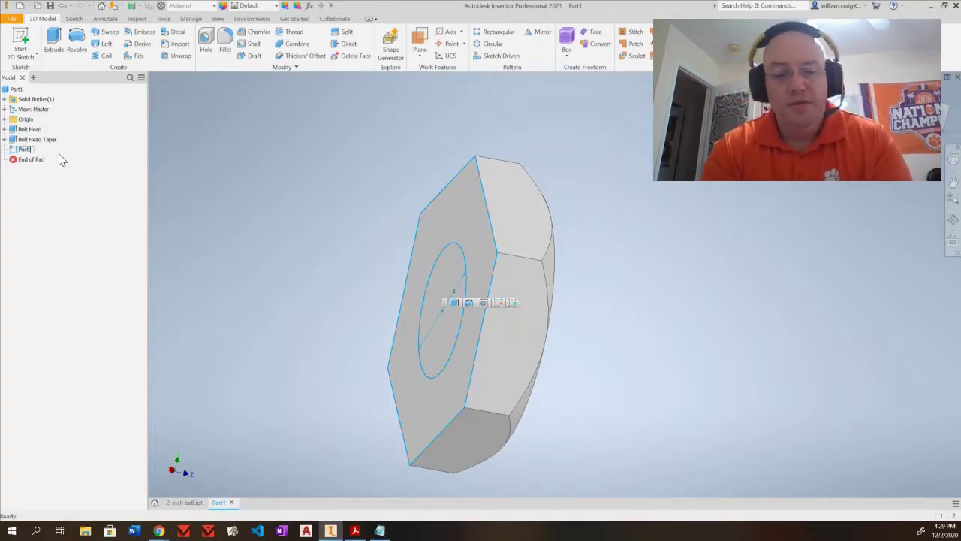
{"action": "type", "text": "Sketch"}
{"action": "key", "text": "Return"}
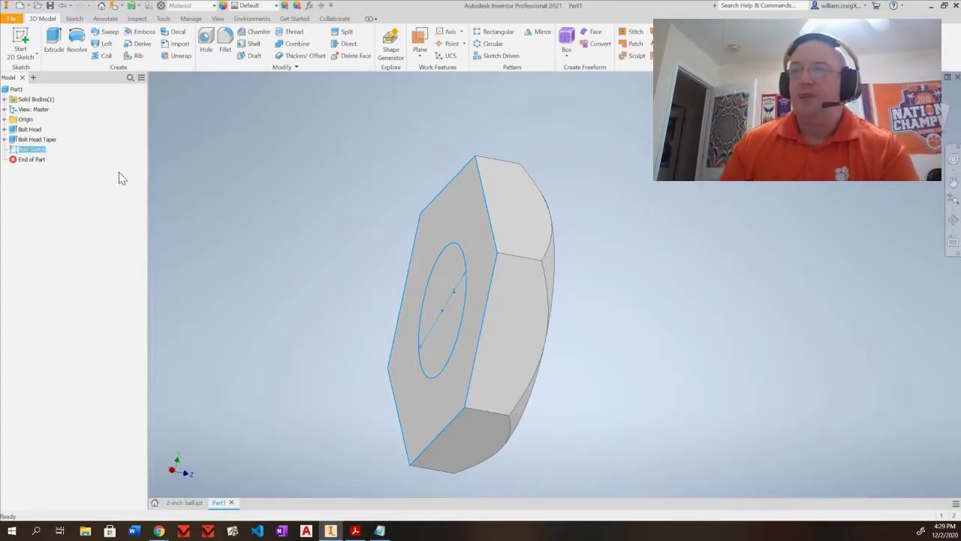
Extrude the Post Sketch circle 2 in outward from the head's flat back face as a Join operation.
{"action": "left_click", "coordinate": [53, 42]}
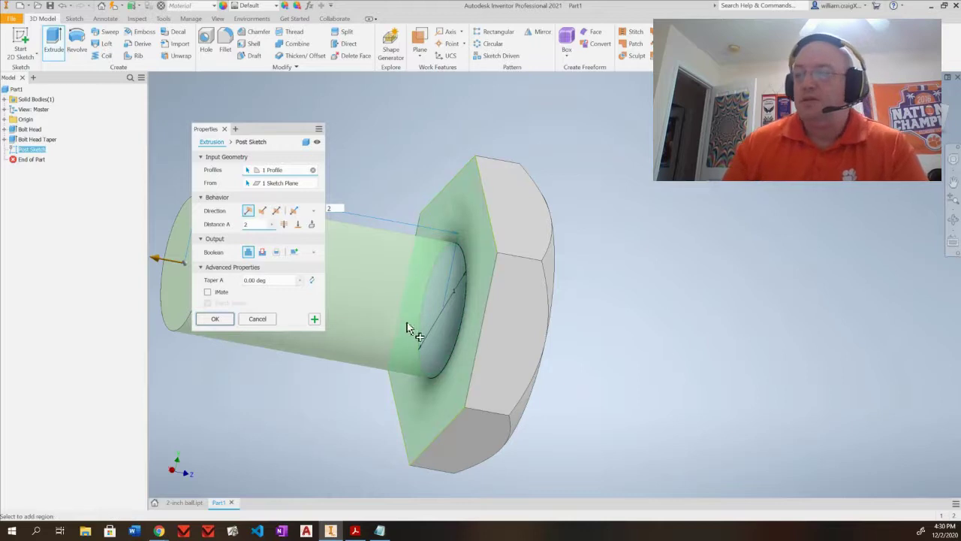
{"action": "left_click", "coordinate": [216, 319]}
{"action": "middle_click_drag", "start_coordinate": [338, 332], "coordinate": [473, 308], "text": "shift"}
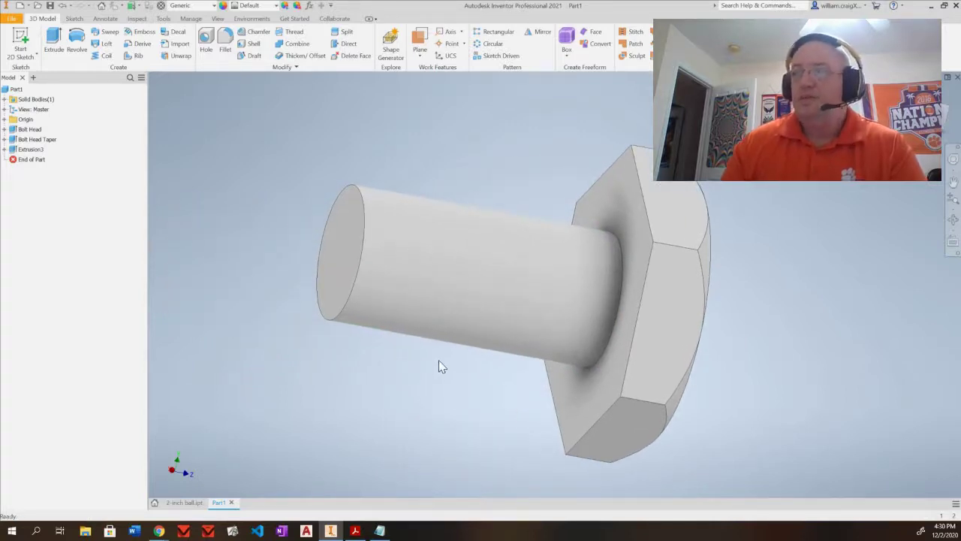
Fillet the post's free-end edge and the edge where the post meets the head with a 0.125 in radius.
{"action": "left_click", "coordinate": [226, 44]}
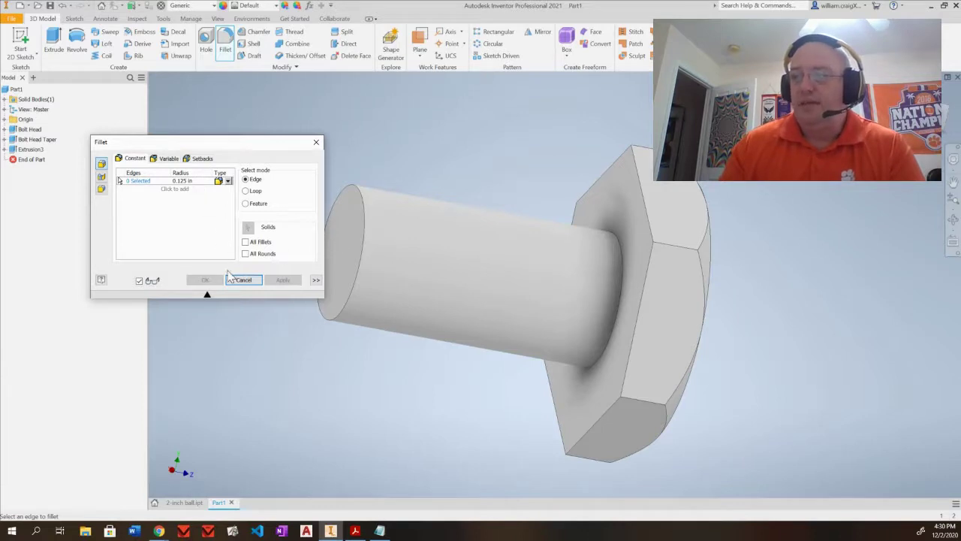
{"action": "left_click", "coordinate": [361, 195]}
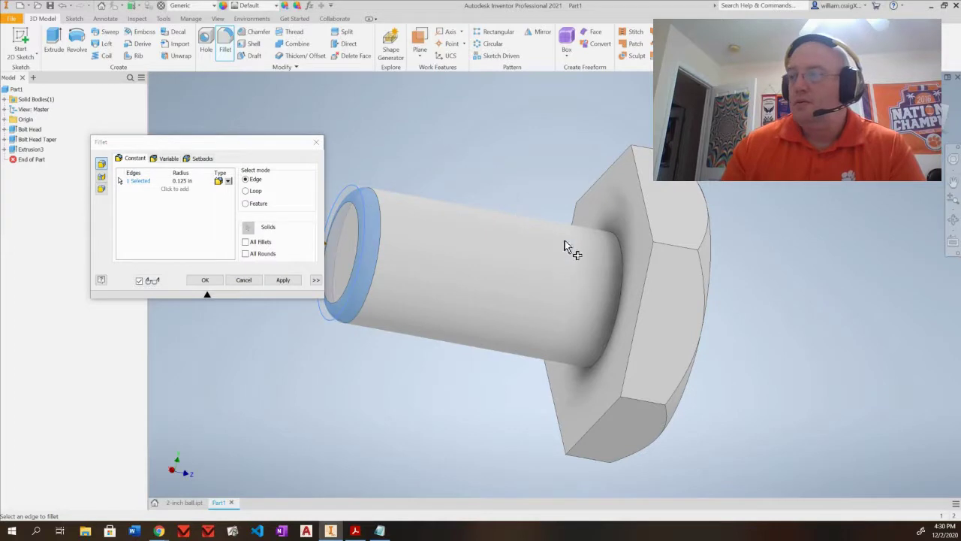
{"action": "left_click", "coordinate": [622, 259]}
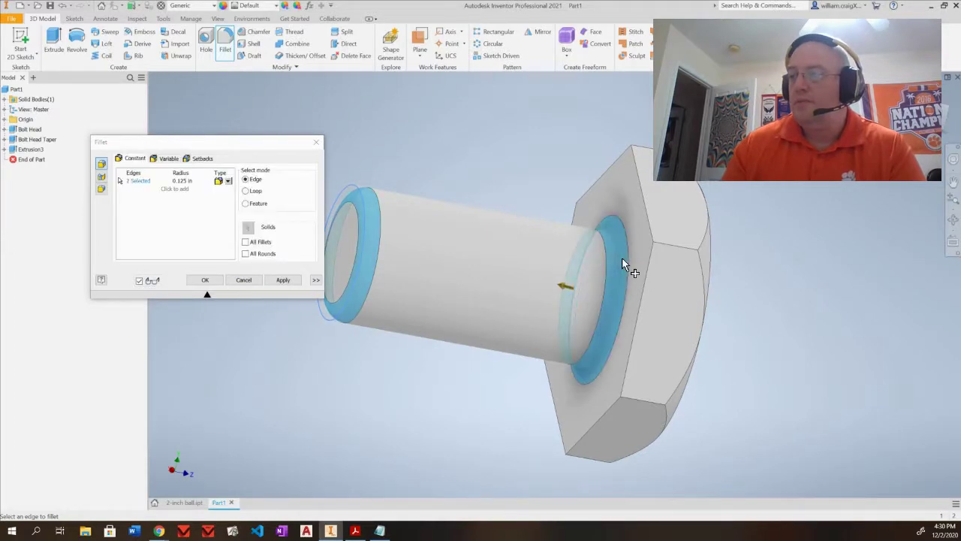
{"action": "left_click", "coordinate": [282, 280]}
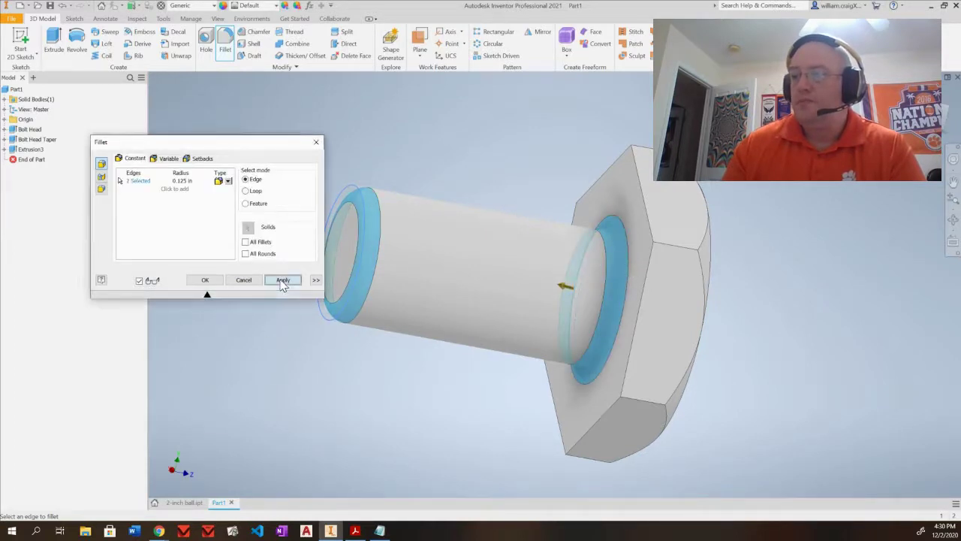
{"action": "left_click", "coordinate": [318, 144]}
{"action": "middle_click_drag", "start_coordinate": [432, 364], "coordinate": [421, 433], "text": "shift"}
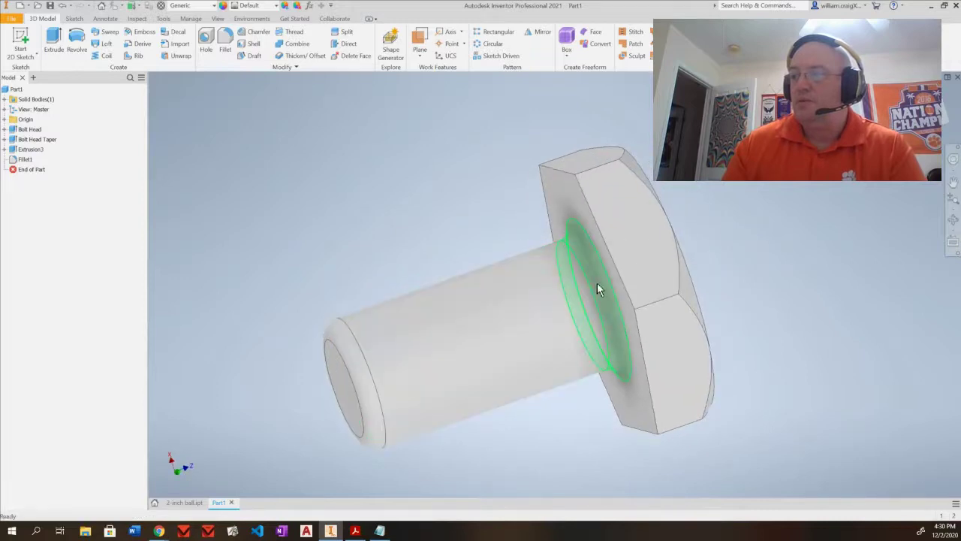
{"action": "middle_click_drag", "start_coordinate": [245, 398], "coordinate": [204, 348], "text": "shift"}
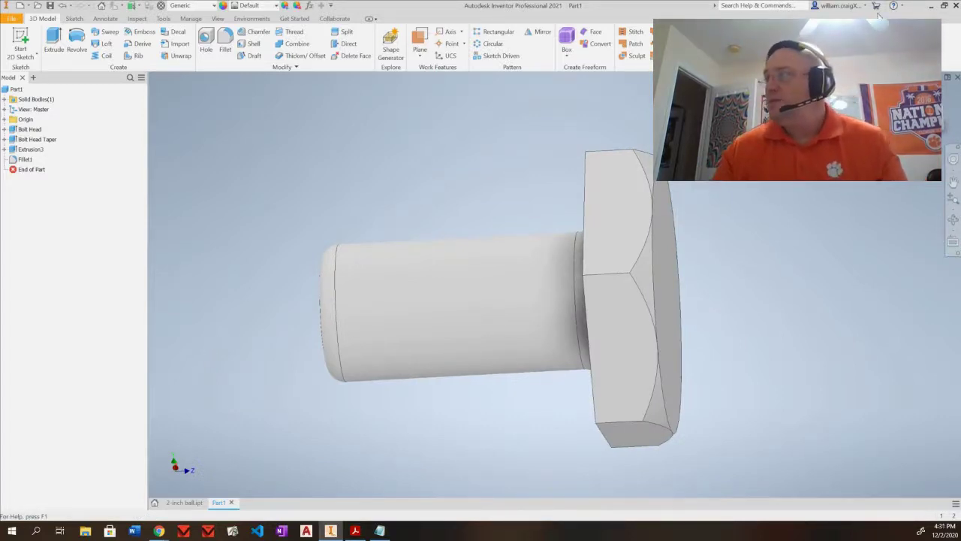
Switch to the thread pitch notes in Notepad and enter 8 as the number of threads per inch.
{"action": "left_click", "coordinate": [929, 9]}
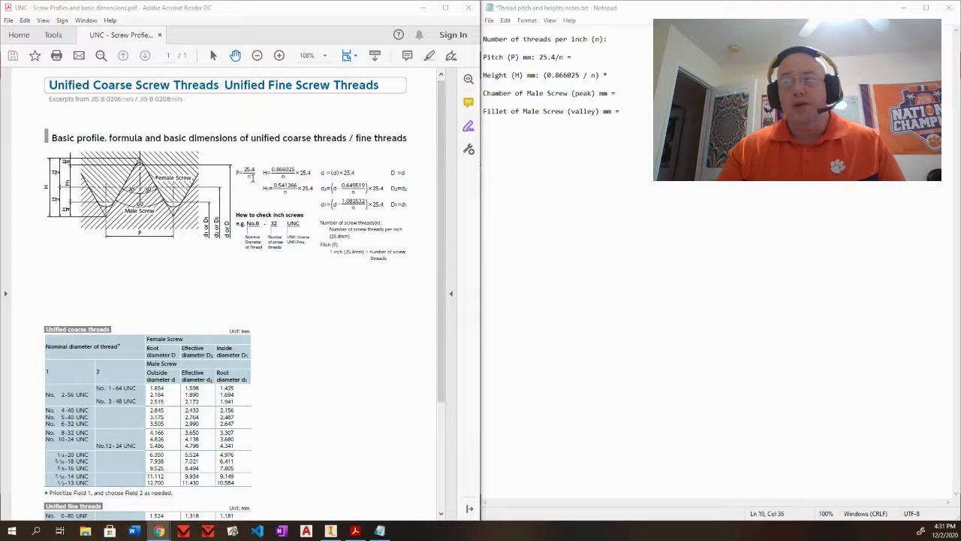
{"action": "left_click", "coordinate": [618, 40]}
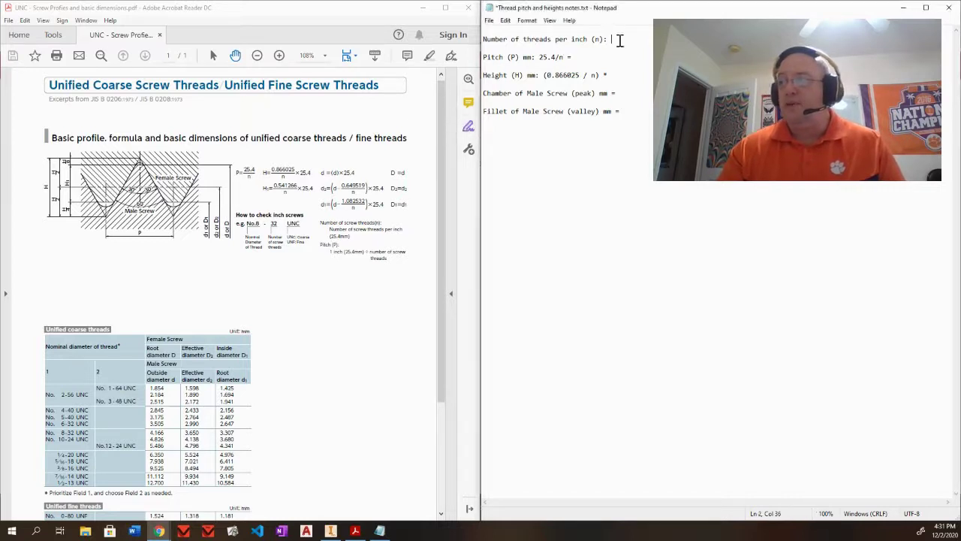
{"action": "key", "text": "BackSpace"}
{"action": "key", "text": "BackSpace"}
{"action": "key", "text": "BackSpace"}
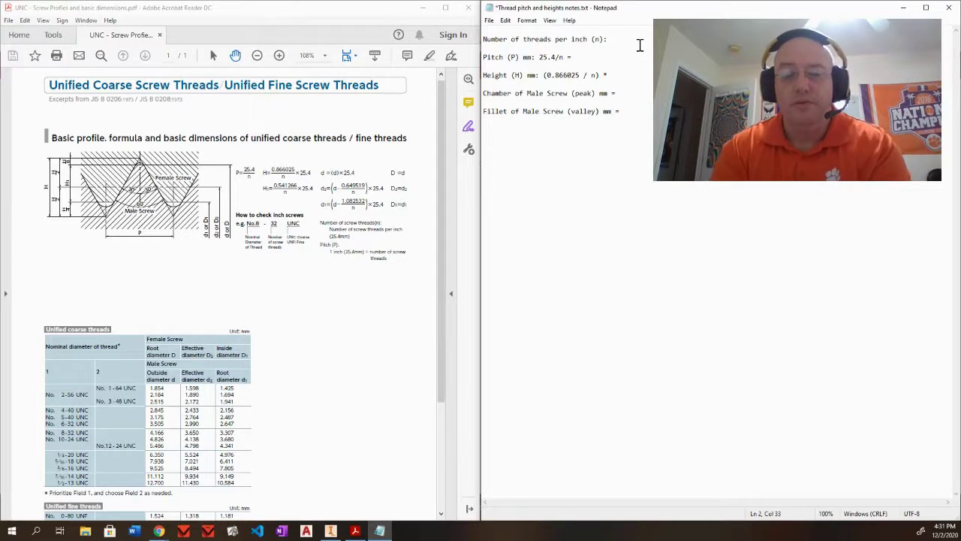
{"action": "type", "text": "8"}
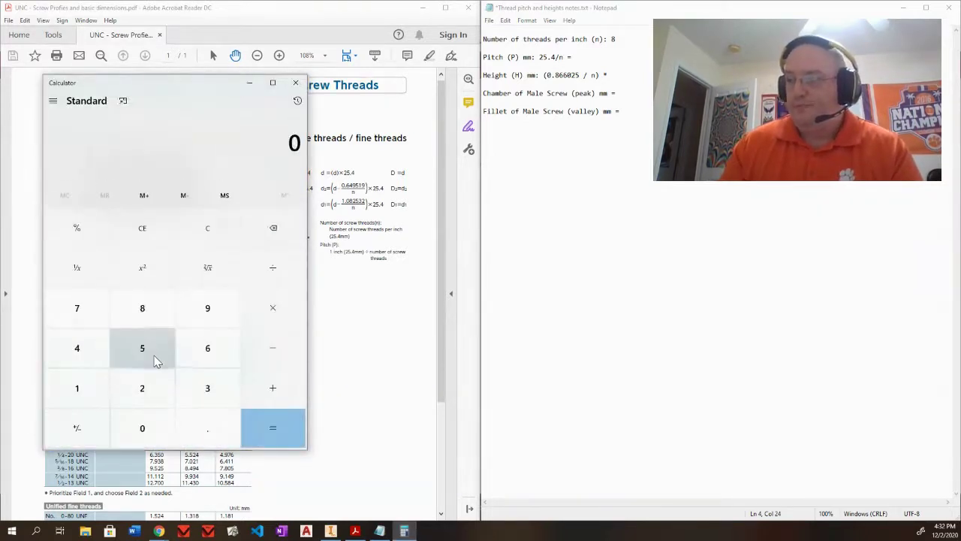
Calculate the thread pitch by dividing 25.4 by 8 in Calculator.
{"action": "left_click", "coordinate": [146, 388]}
{"action": "left_click", "coordinate": [144, 357]}
{"action": "left_click", "coordinate": [194, 428]}
{"action": "left_click", "coordinate": [88, 349]}
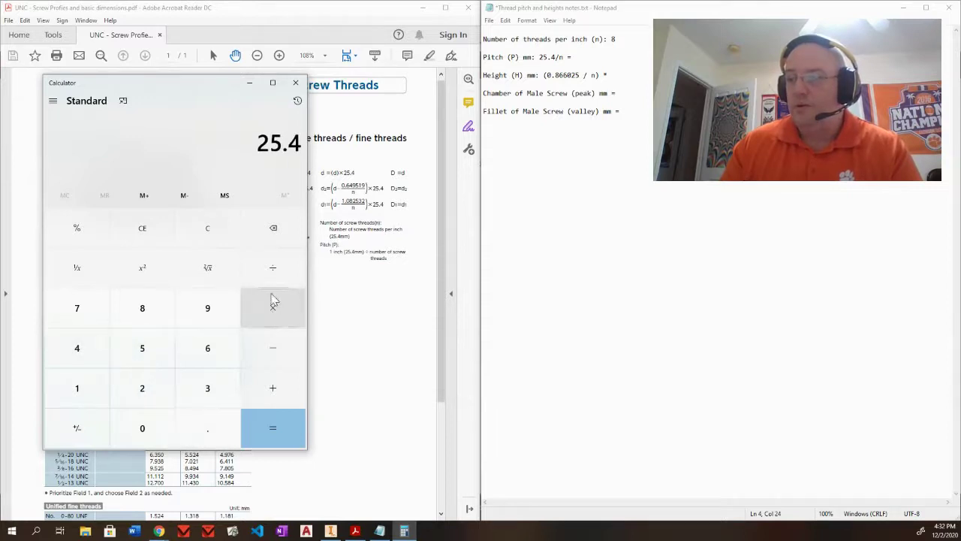
{"action": "left_click", "coordinate": [269, 271]}
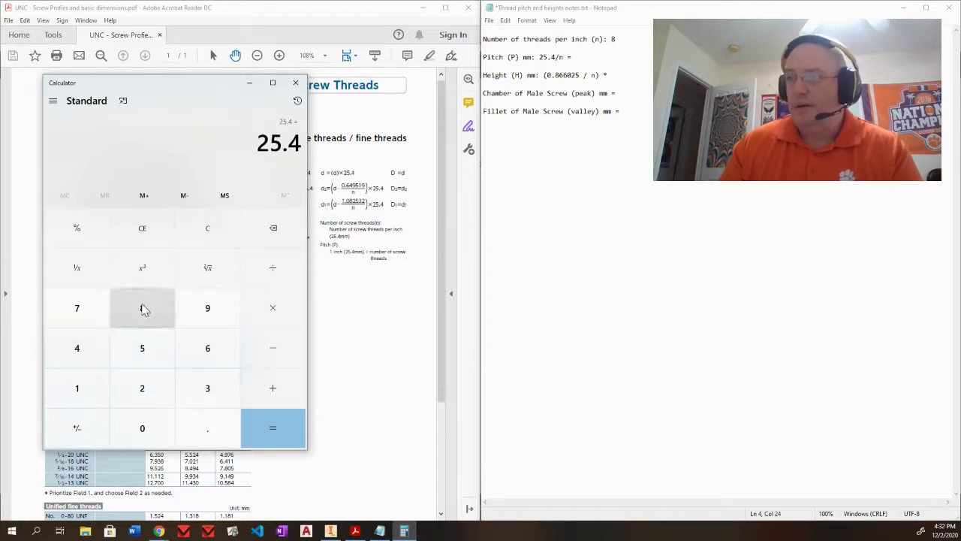
{"action": "left_click", "coordinate": [142, 308]}
{"action": "left_click", "coordinate": [296, 434]}
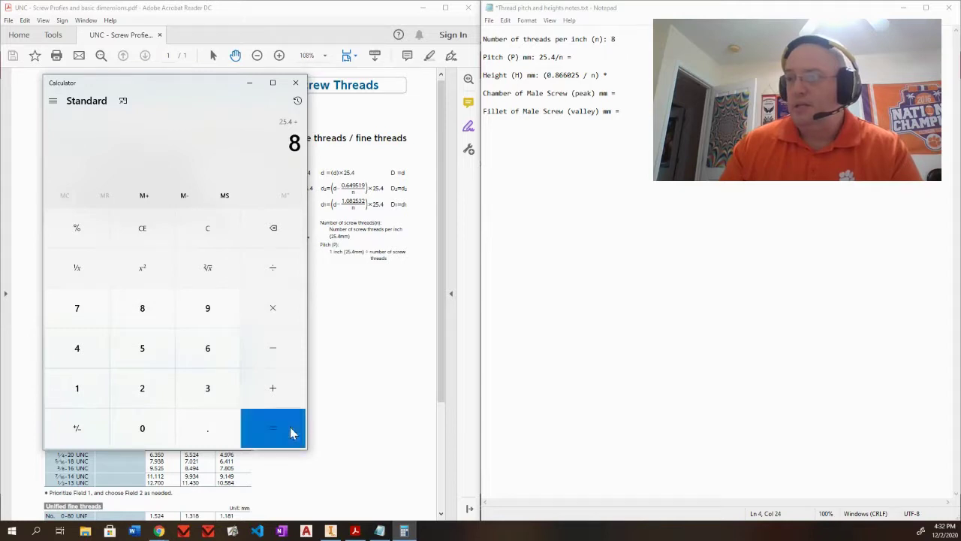
Copy the calculated pitch into the Pitch (P) line of the notes as 3.175 mm and bring the screw thread PDF forward.
{"action": "left_click_drag", "start_coordinate": [253, 148], "coordinate": [302, 149]}
{"action": "key", "text": "ctrl+c"}
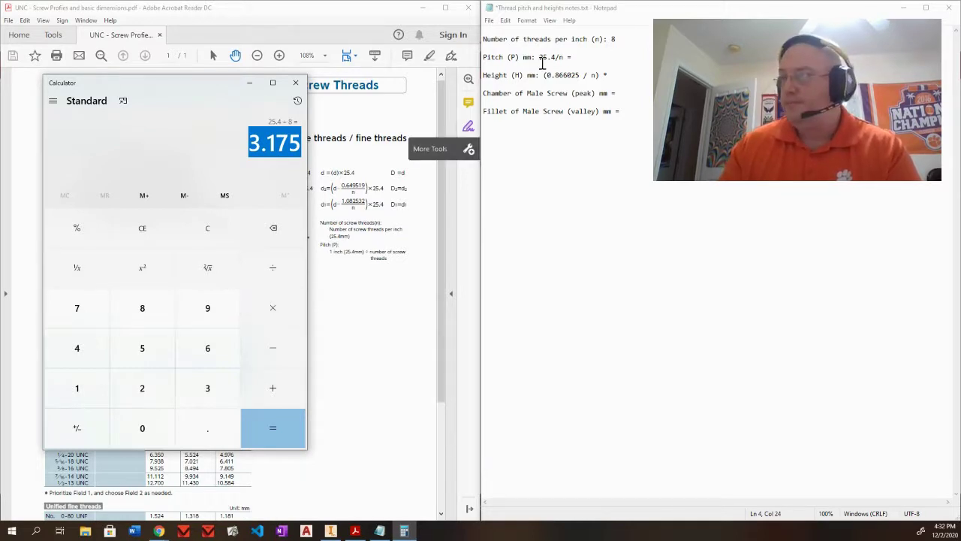
{"action": "left_click", "coordinate": [588, 58]}
{"action": "key", "text": "ctrl+v"}
{"action": "type", "text": "mm"}
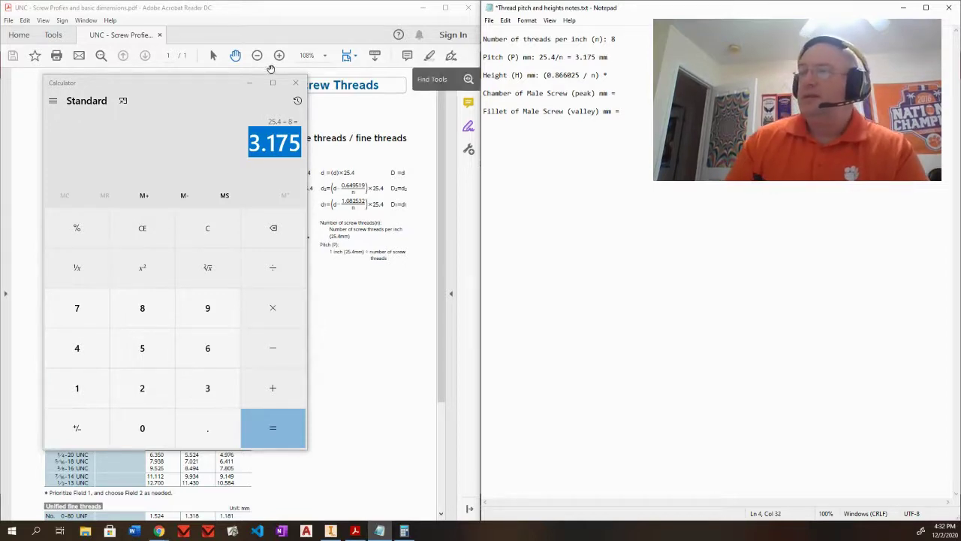
{"action": "left_click", "coordinate": [275, 19]}
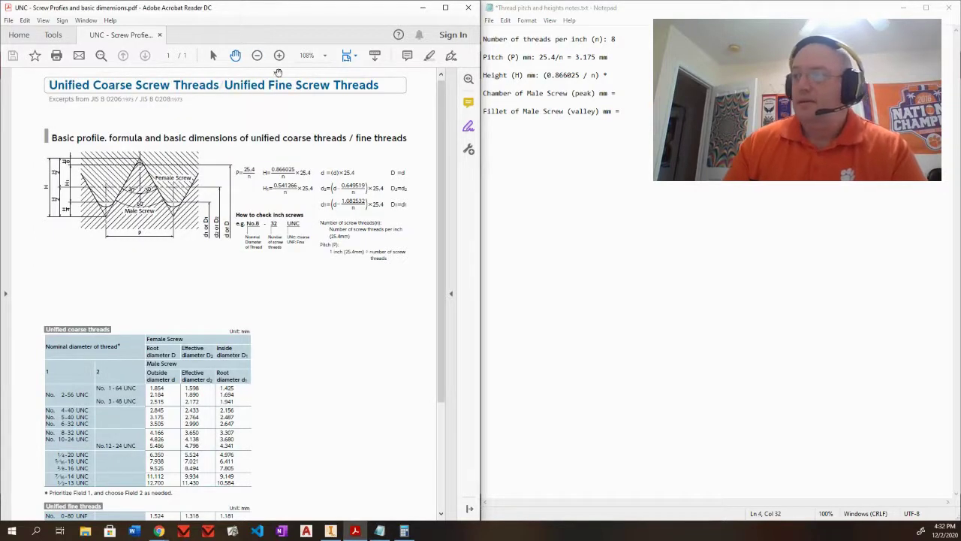
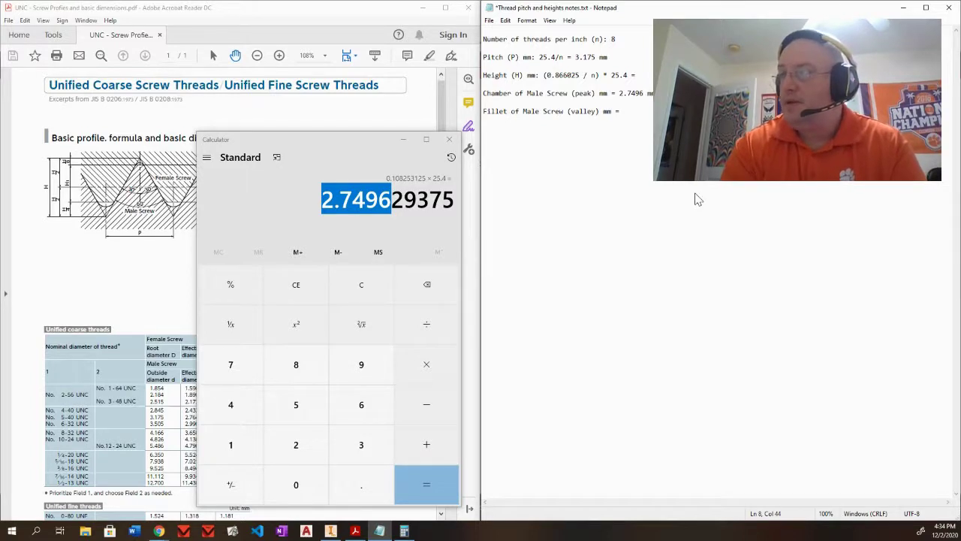
Delete the misplaced 2.7496 mm value from the Chamber of Male Screw line and put Calculator out of the way.
{"action": "left_click_drag", "start_coordinate": [653, 93], "coordinate": [625, 96]}
{"action": "key", "text": "BackSpace"}
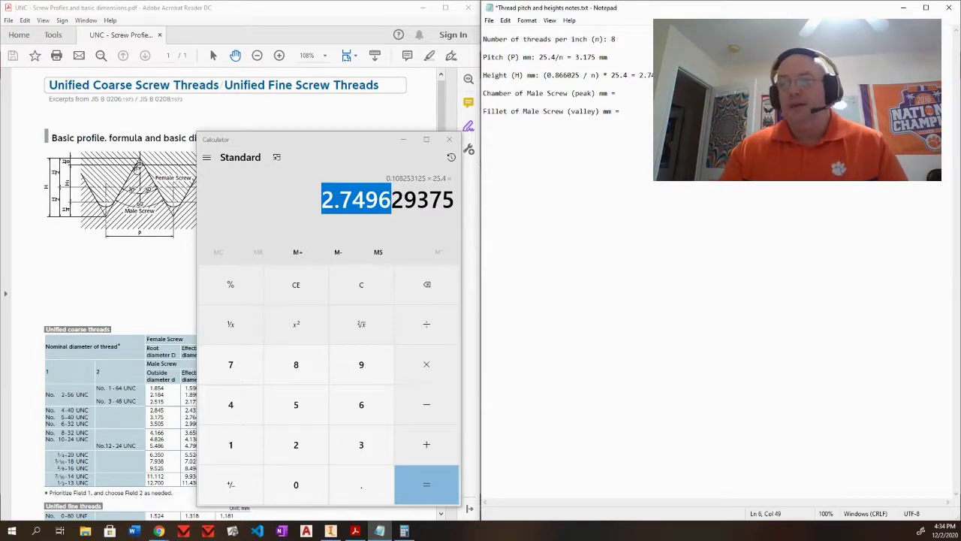
{"action": "left_click", "coordinate": [409, 139]}
{"action": "left_click", "coordinate": [408, 139]}
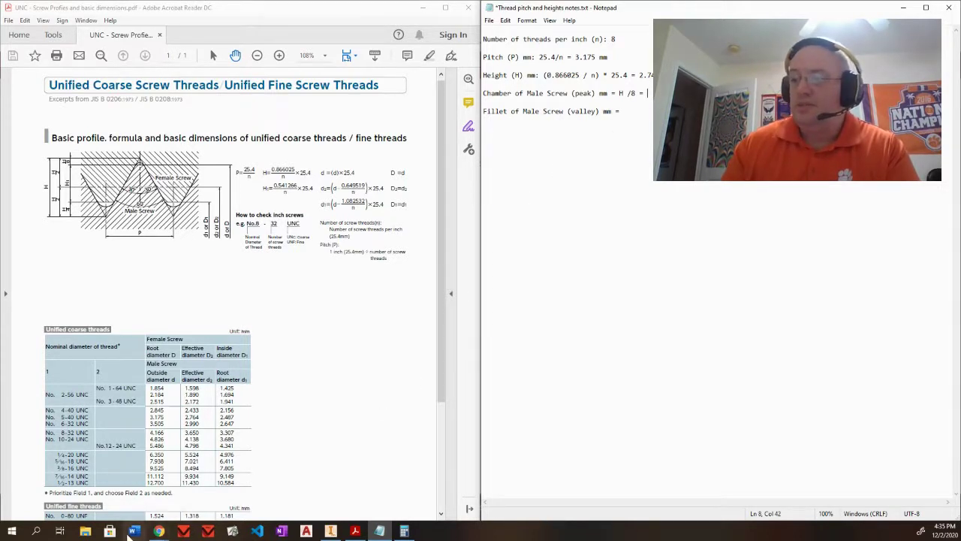
Divide the height 2.7496 by 8 in Calculator and record 0.3437 mm on the Chamber of Male Screw (peak) line.
{"action": "left_click", "coordinate": [406, 532]}
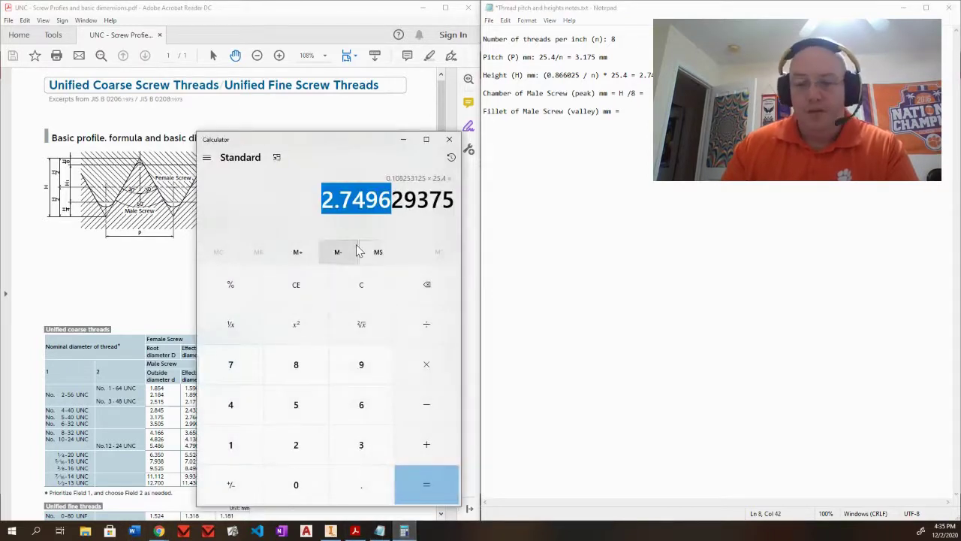
{"action": "type", "text": "2.7496"}
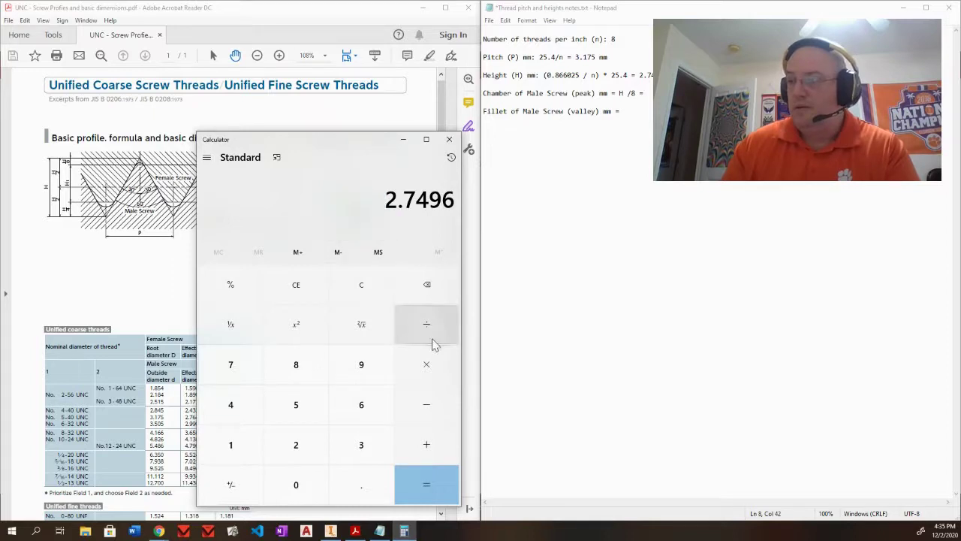
{"action": "left_click", "coordinate": [428, 329]}
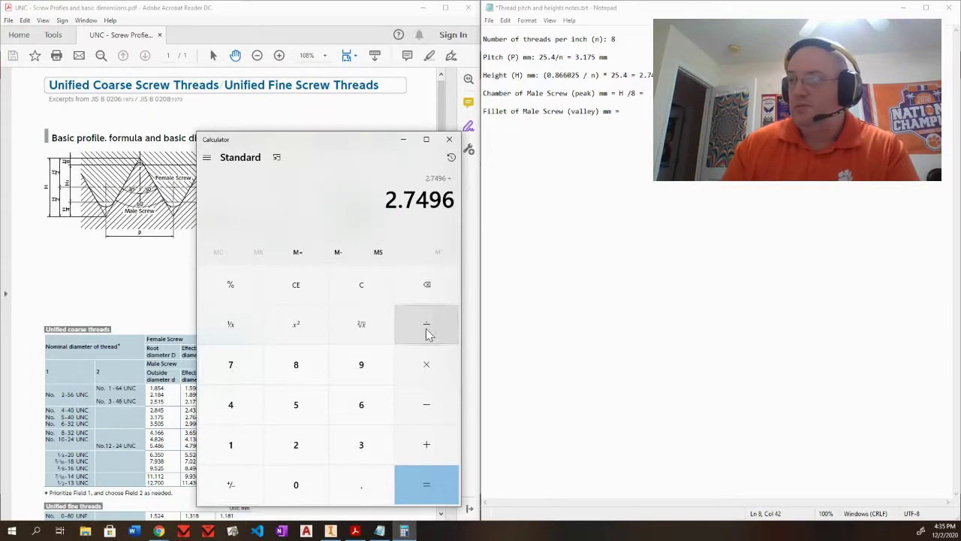
{"action": "left_click", "coordinate": [294, 375]}
{"action": "left_click", "coordinate": [427, 488]}
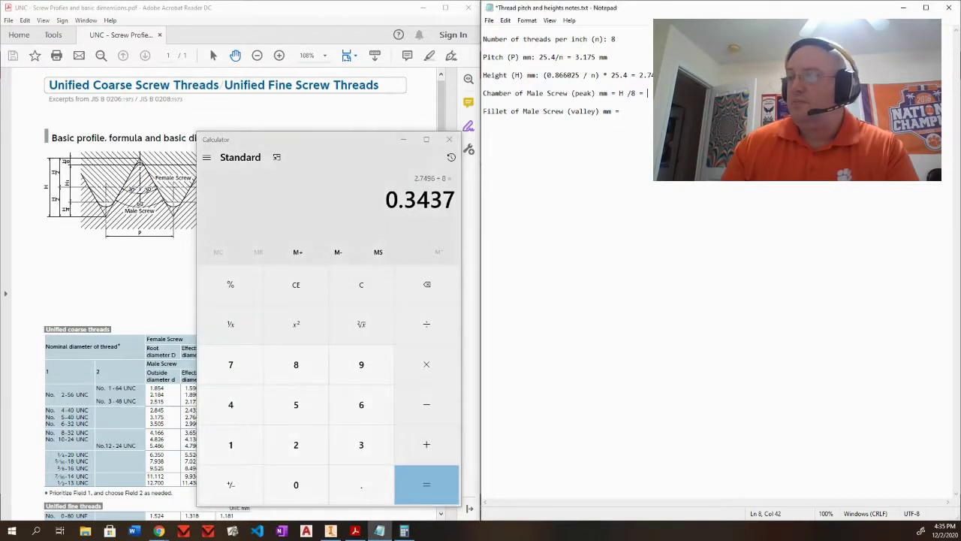
{"action": "left_click", "coordinate": [647, 93]}
{"action": "type", "text": "0.34"}
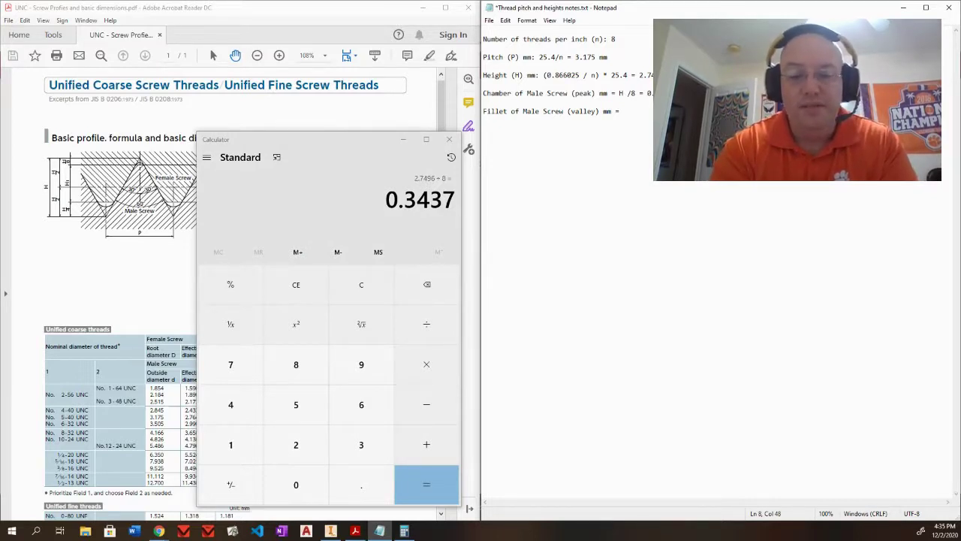
{"action": "type", "text": "mm"}
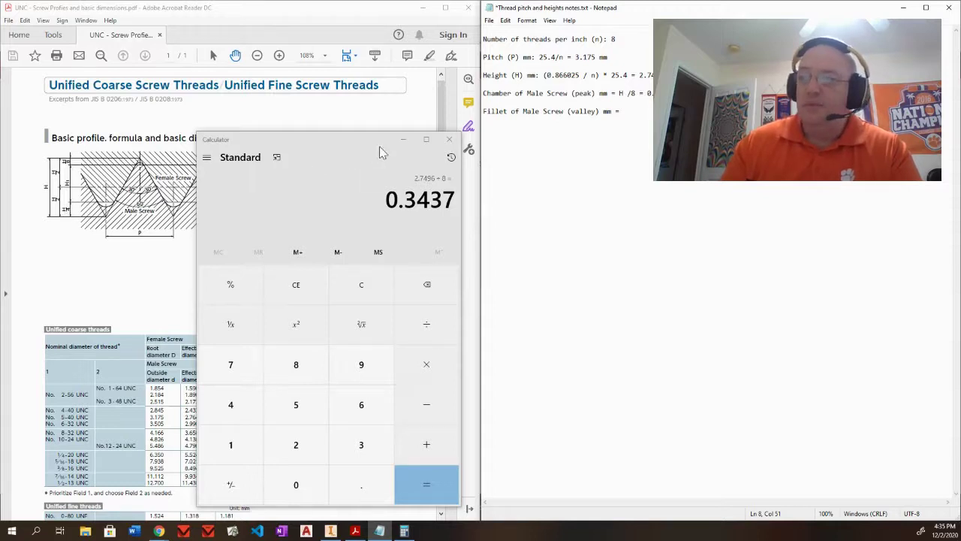
{"action": "left_click", "coordinate": [403, 139]}
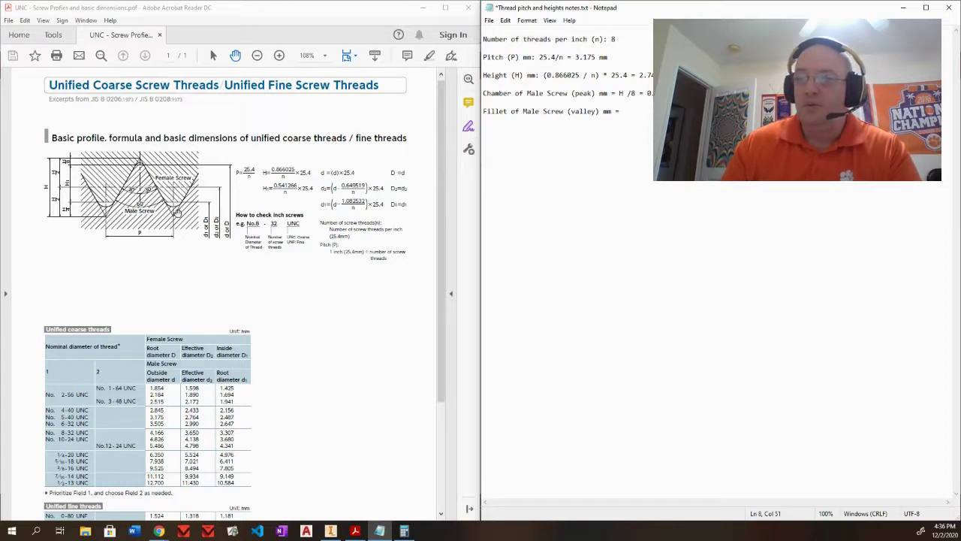
Divide the height 2.7496 by 4 in Calculator and copy 0.6874 onto the Fillet of Male Screw (valley) line.
{"action": "left_click", "coordinate": [404, 531]}
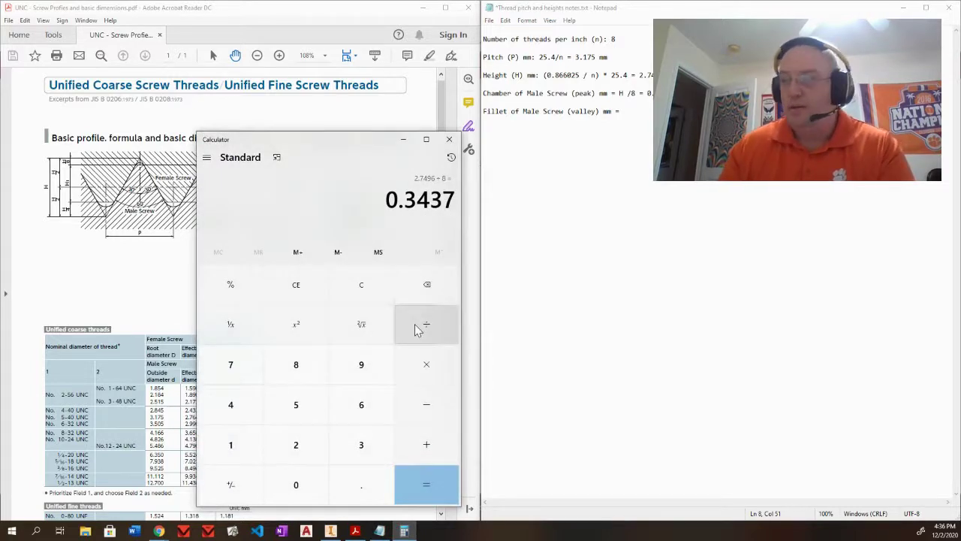
{"action": "type", "text": "2.7496"}
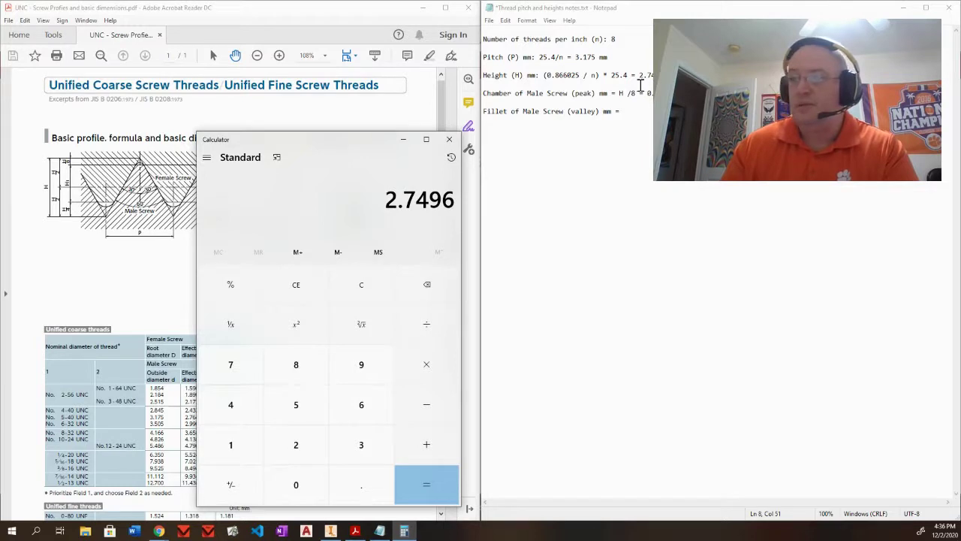
{"action": "left_click", "coordinate": [423, 330]}
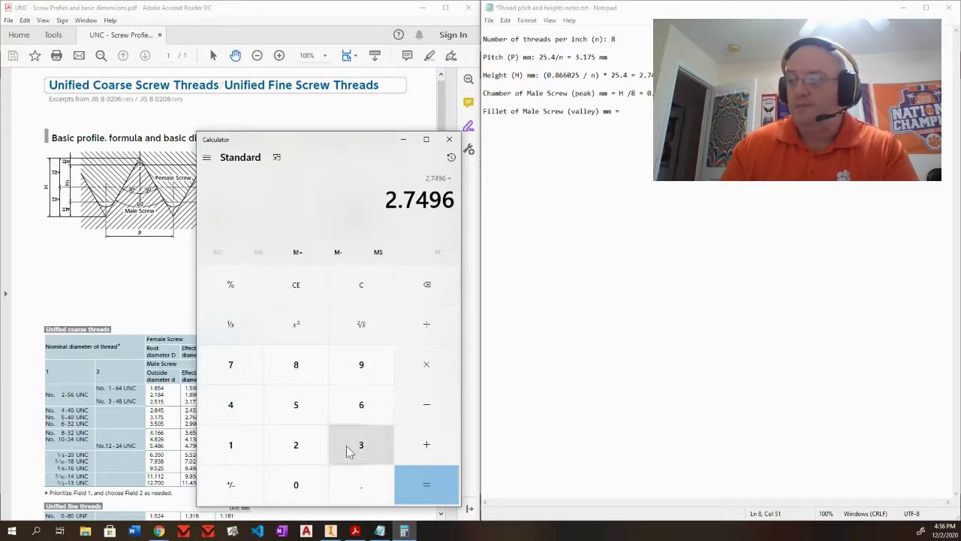
{"action": "left_click", "coordinate": [238, 406]}
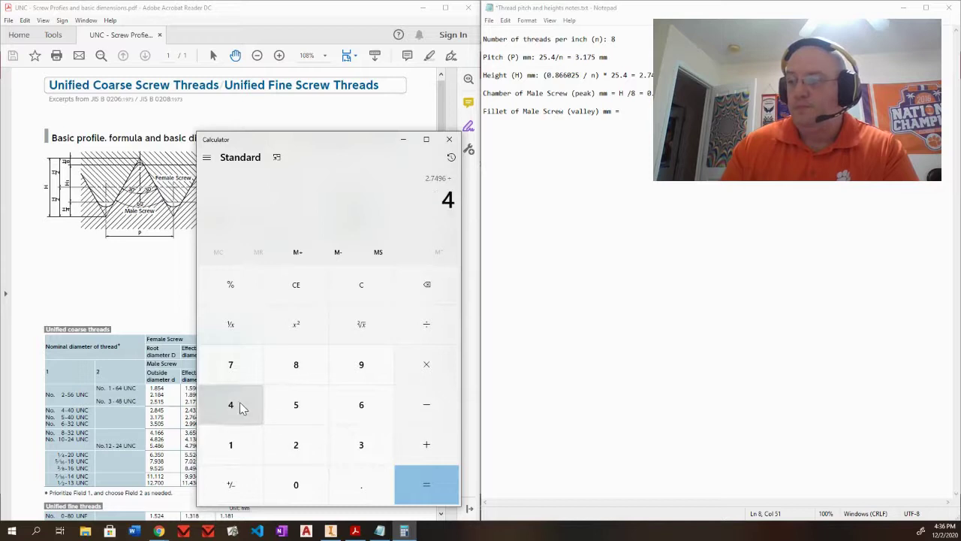
{"action": "left_click", "coordinate": [435, 495]}
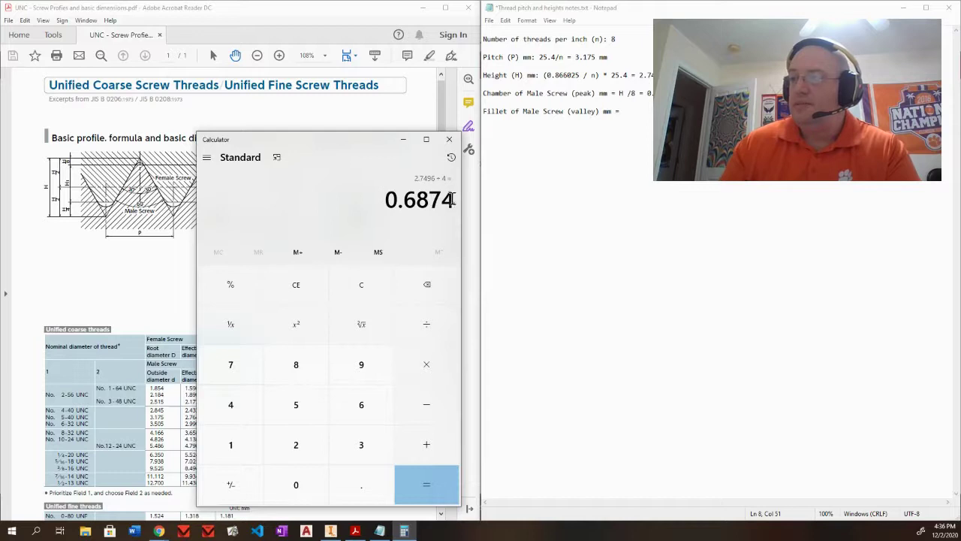
{"action": "left_click_drag", "start_coordinate": [454, 200], "coordinate": [376, 201]}
{"action": "key", "text": "ctrl+c"}
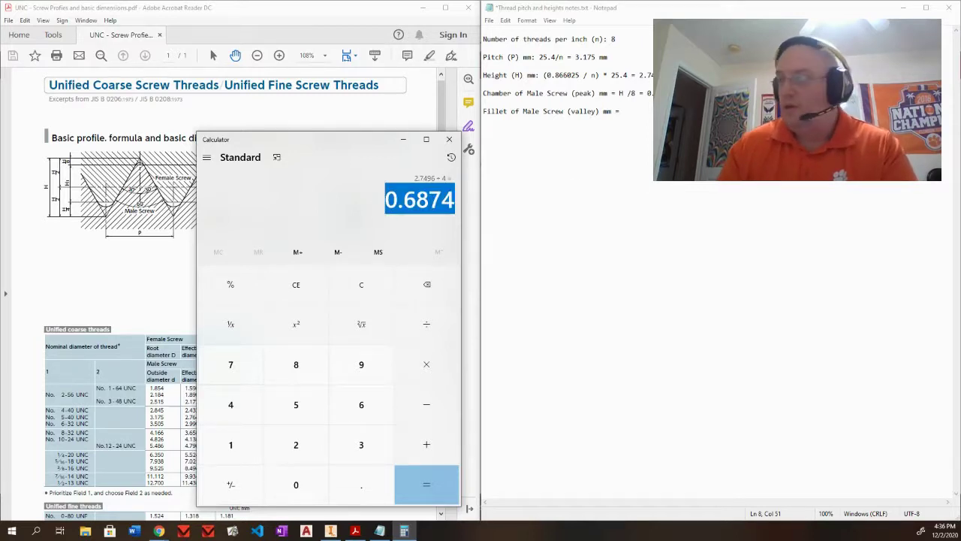
{"action": "left_click", "coordinate": [622, 111]}
{"action": "key", "text": "ctrl+v"}
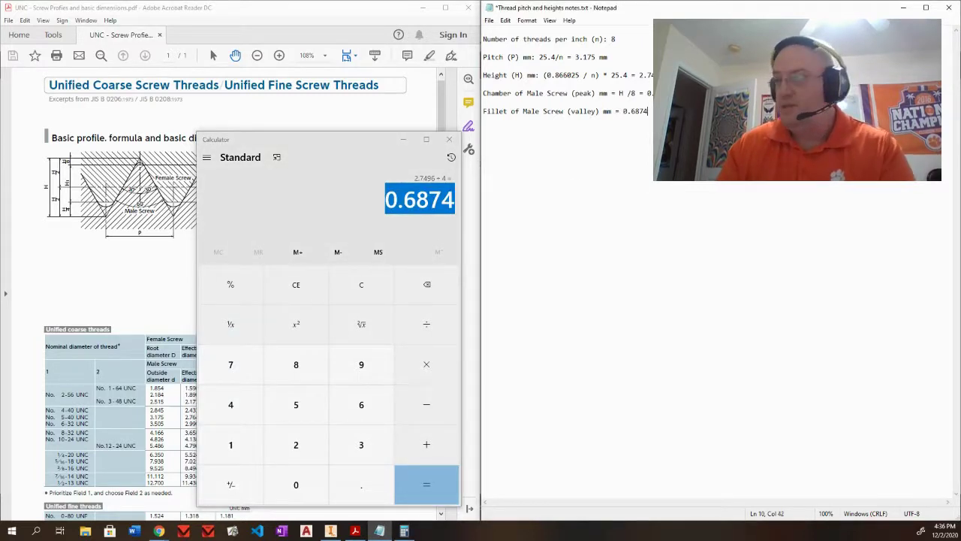
Add the unit mm after 0.6874 on the Fillet of Male Screw (valley) line and clear Calculator off the screen.
{"action": "type", "text": "mm"}
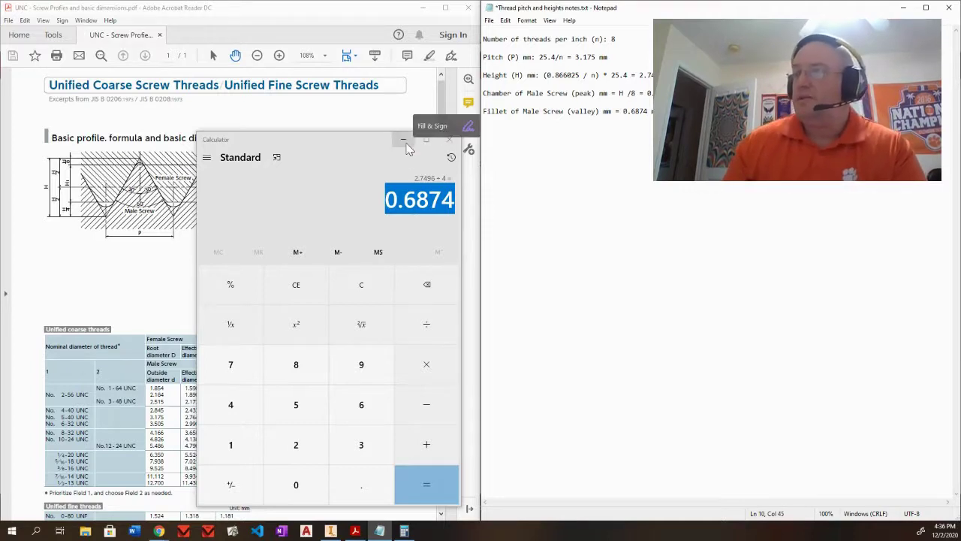
{"action": "left_click", "coordinate": [449, 139]}
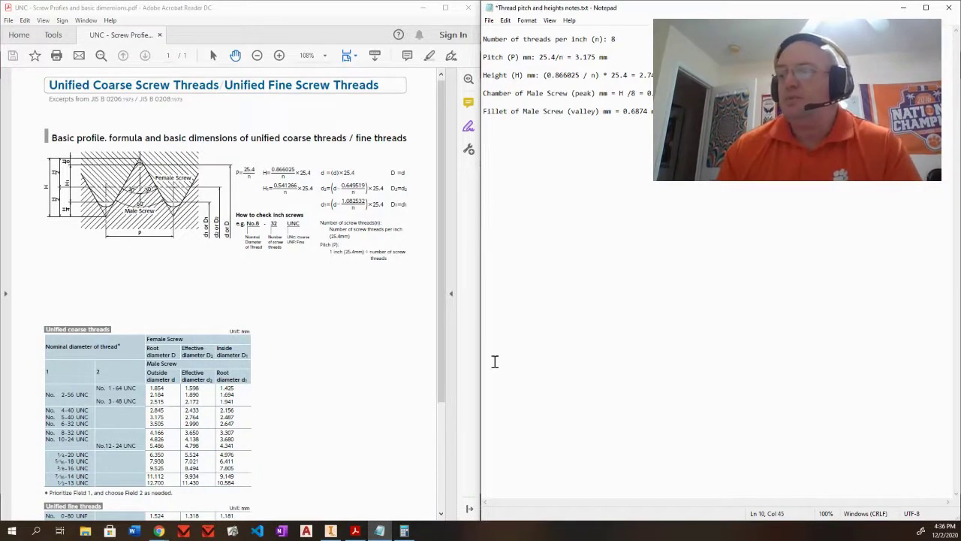
Switch to Inventor, turn to a side view of the bolt and start a 2D sketch on the XZ origin plane.
{"action": "left_click", "coordinate": [331, 531]}
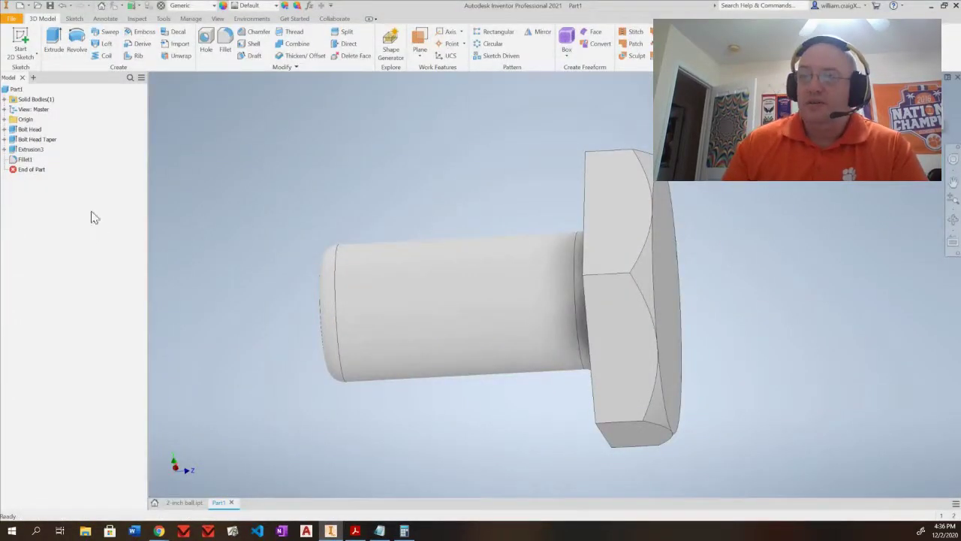
{"action": "left_click", "coordinate": [4, 119]}
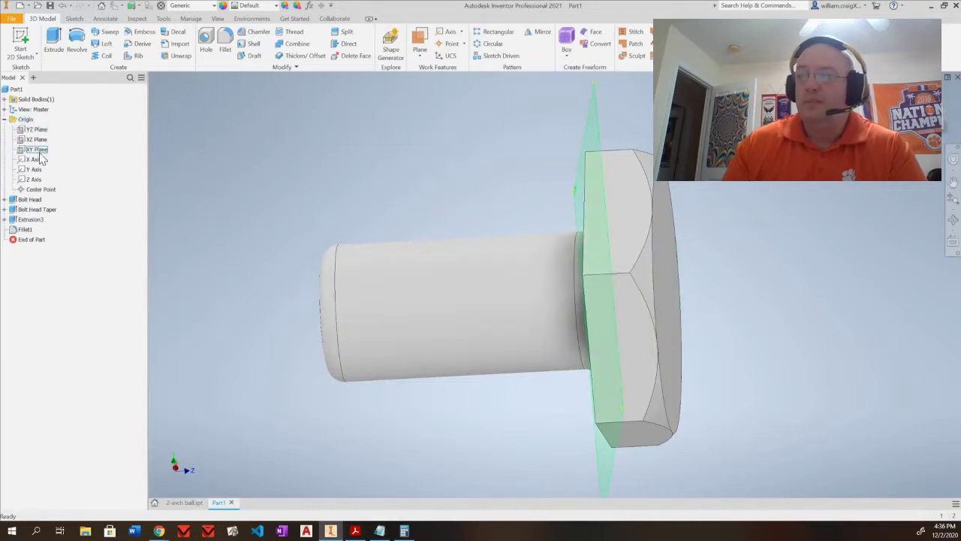
{"action": "left_click", "coordinate": [947, 118]}
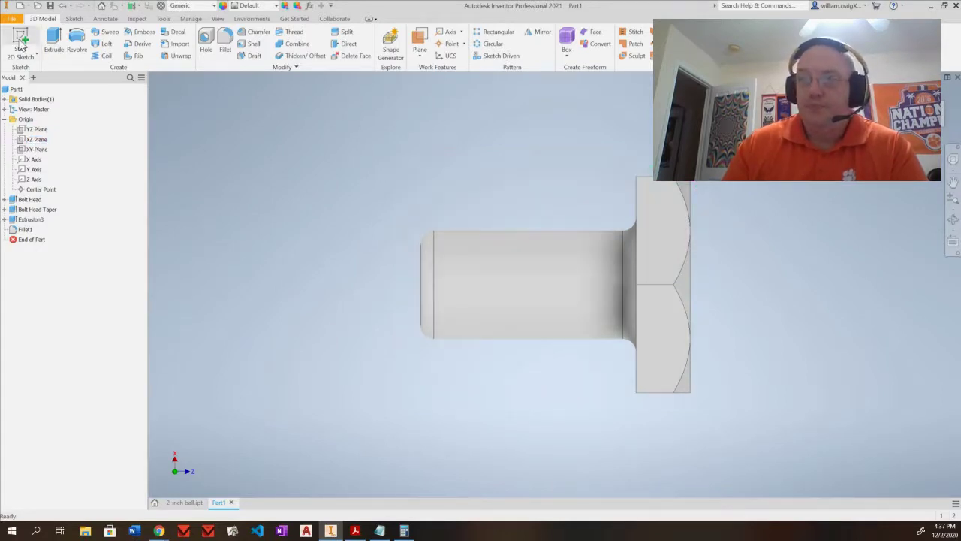
{"action": "left_click", "coordinate": [21, 41]}
{"action": "left_click", "coordinate": [37, 140]}
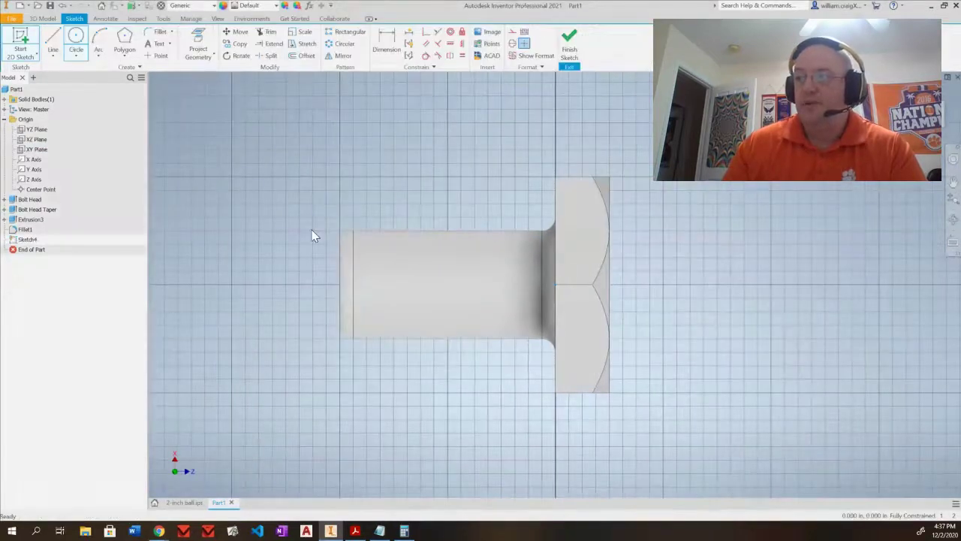
Sketch a freehand triangle beyond the post's free end, with a line from its top side's midpoint to the bottom vertex.
{"action": "scroll", "coordinate": [314, 235], "scroll_direction": "up", "scroll_amount": 3}
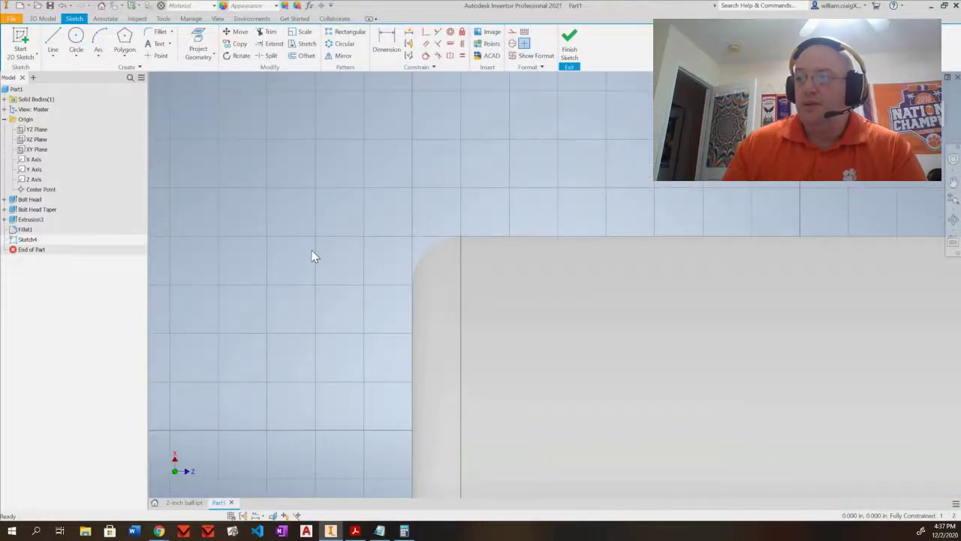
{"action": "middle_click_drag", "start_coordinate": [291, 269], "coordinate": [442, 232]}
{"action": "left_click", "coordinate": [53, 41]}
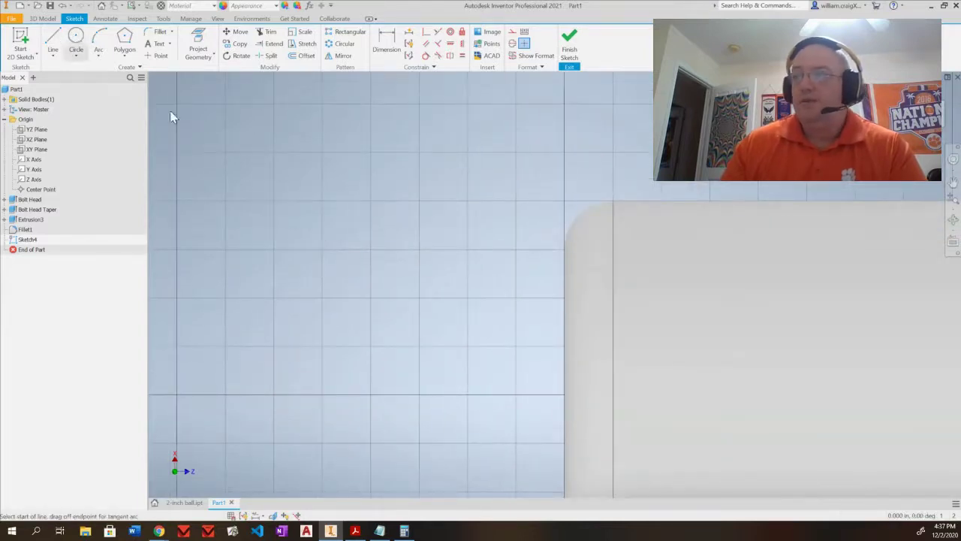
{"action": "left_click", "coordinate": [359, 217]}
{"action": "left_click", "coordinate": [388, 280]}
{"action": "left_click", "coordinate": [423, 186]}
{"action": "left_click", "coordinate": [359, 216]}
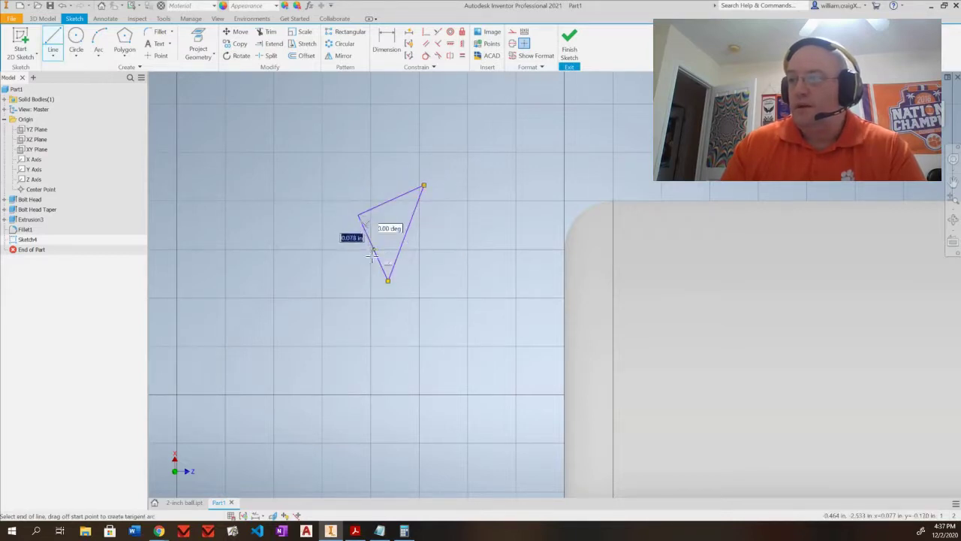
{"action": "left_click", "coordinate": [388, 280]}
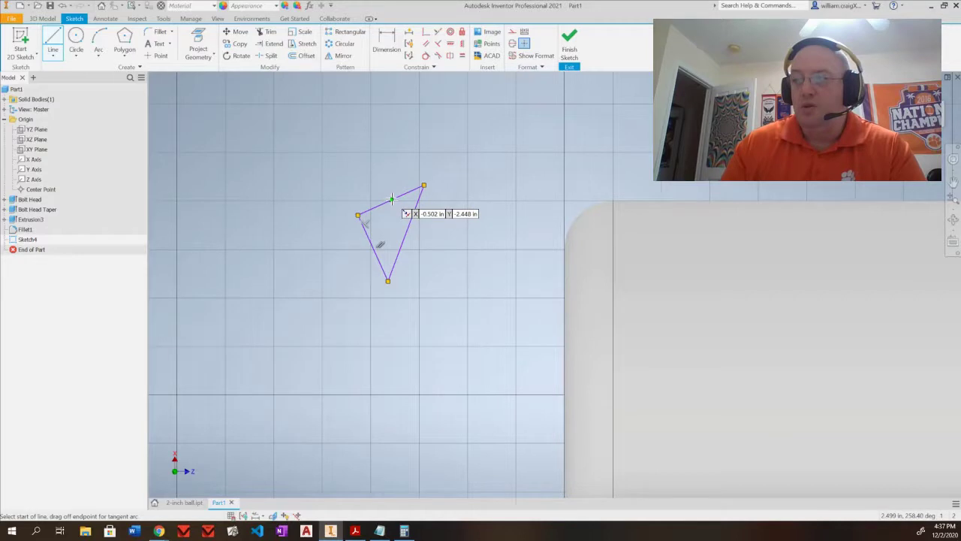
{"action": "left_click", "coordinate": [391, 199]}
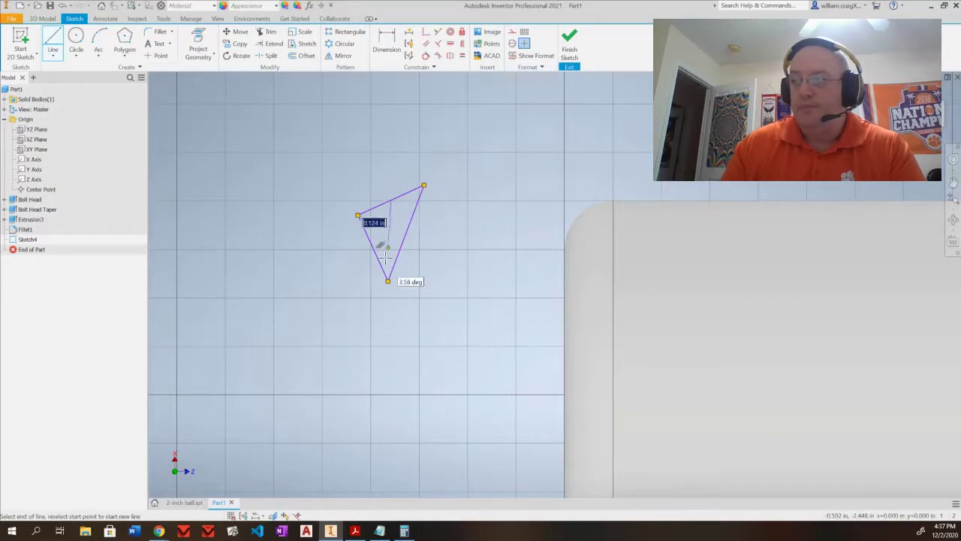
{"action": "left_click", "coordinate": [388, 280]}
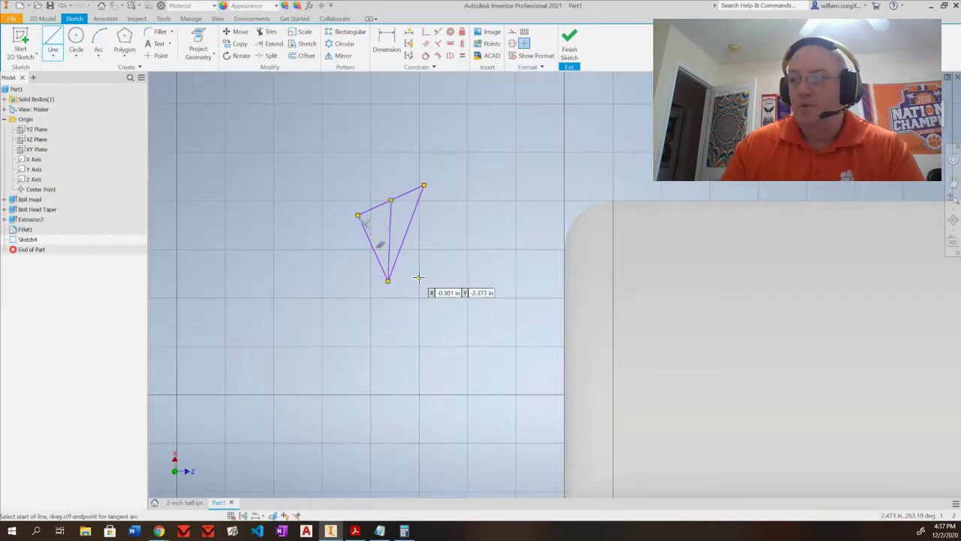
{"action": "key", "text": "Escape"}
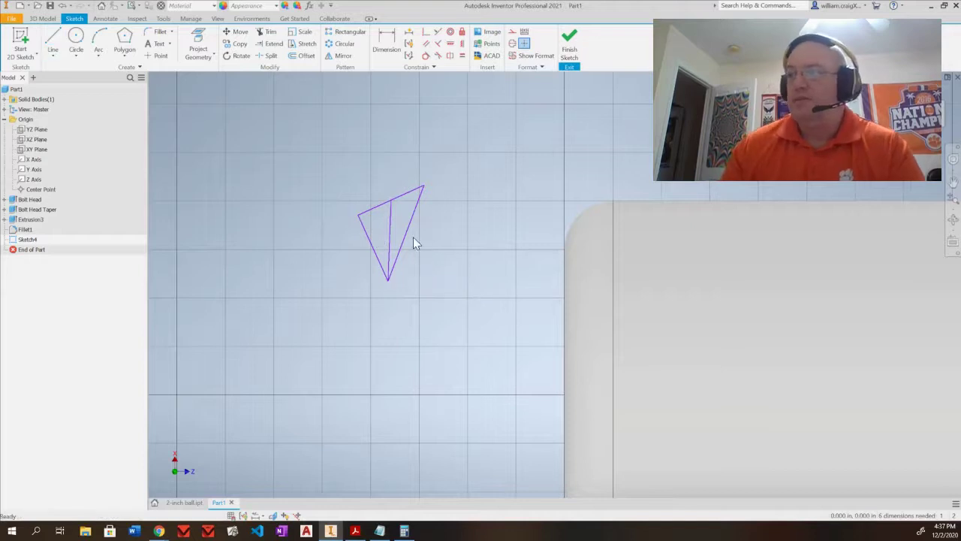
Try to constrain the triangle's centre line upright and its top side level, and delete the whole triangle.
{"action": "left_click", "coordinate": [450, 44]}
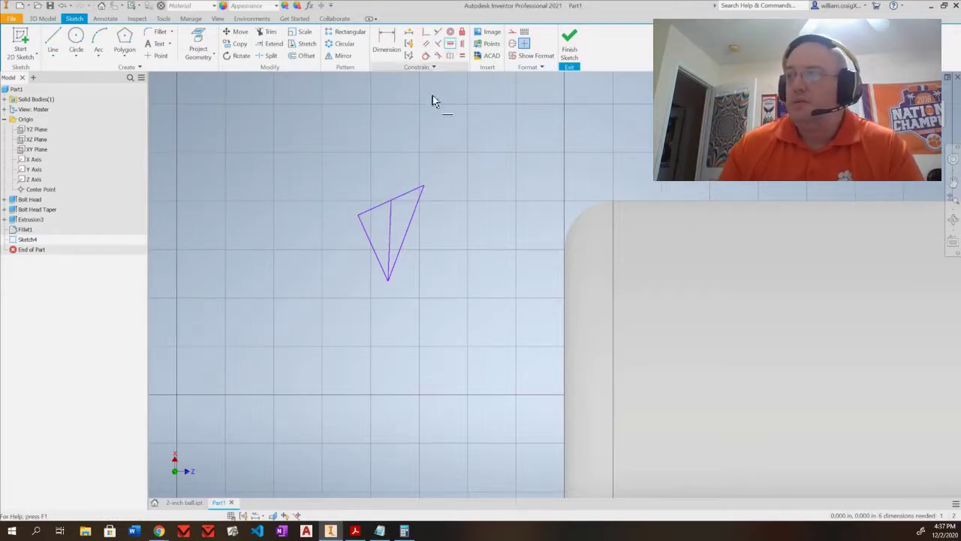
{"action": "left_click", "coordinate": [389, 232]}
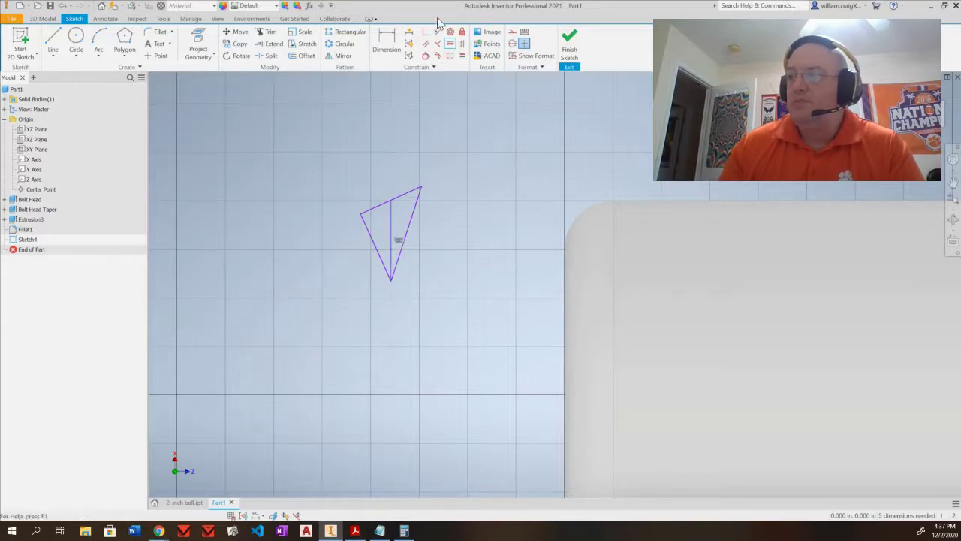
{"action": "left_click", "coordinate": [462, 44]}
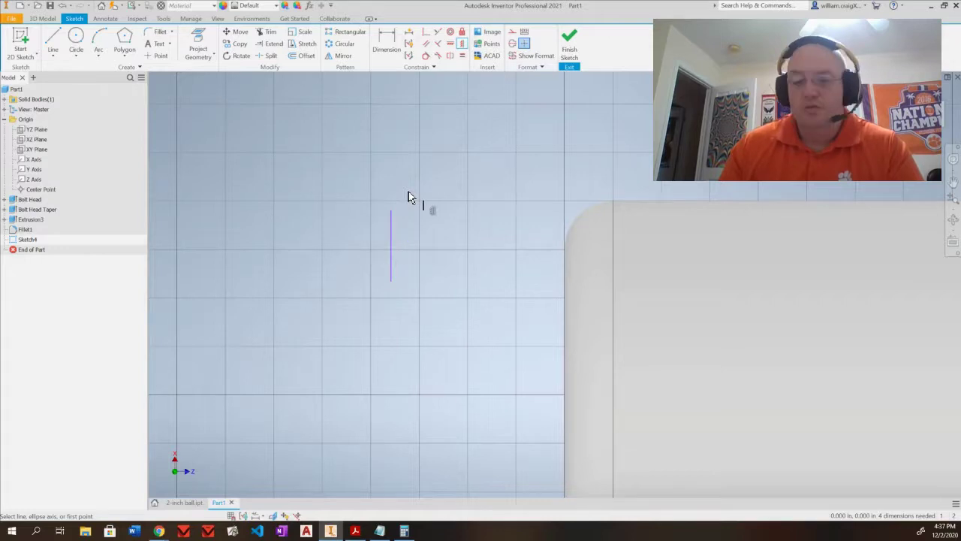
{"action": "left_click", "coordinate": [413, 191]}
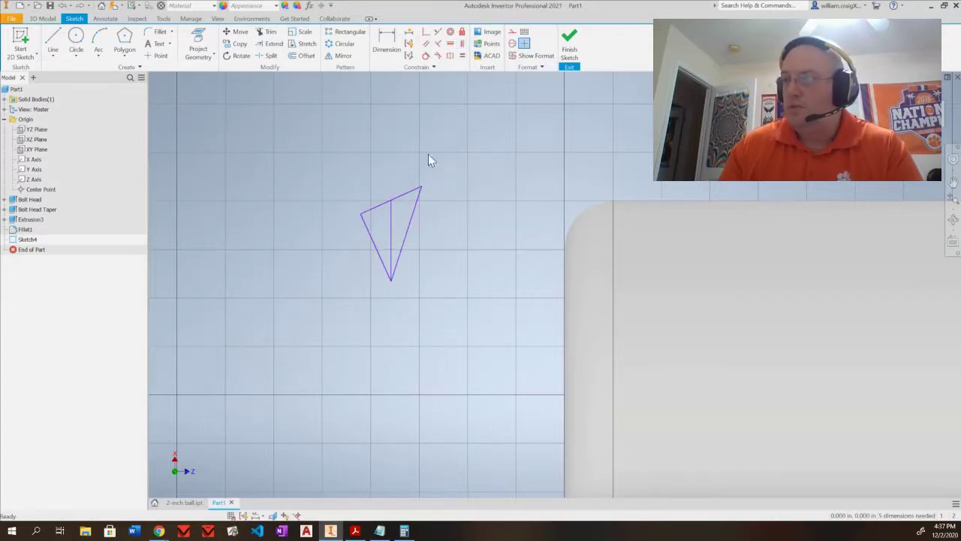
{"action": "left_click", "coordinate": [450, 44]}
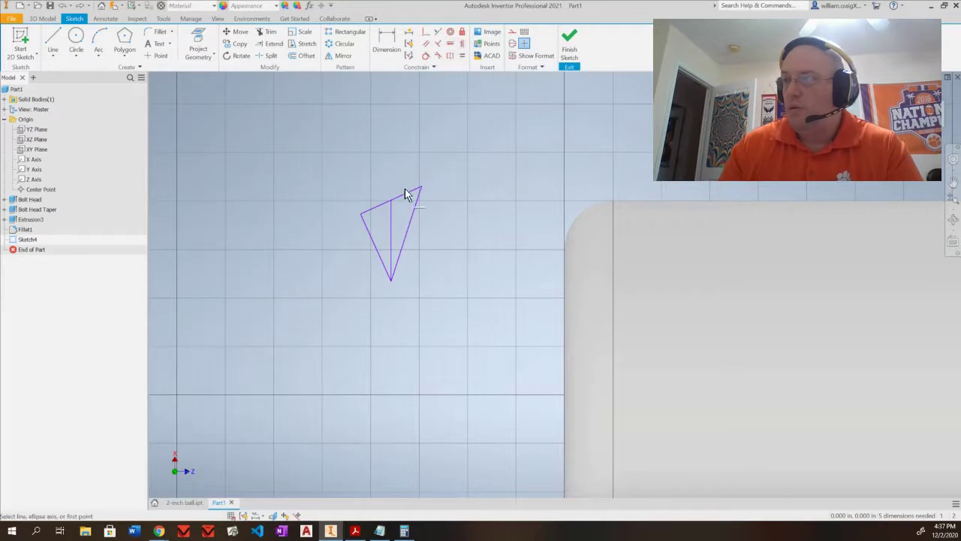
{"action": "left_click", "coordinate": [407, 193]}
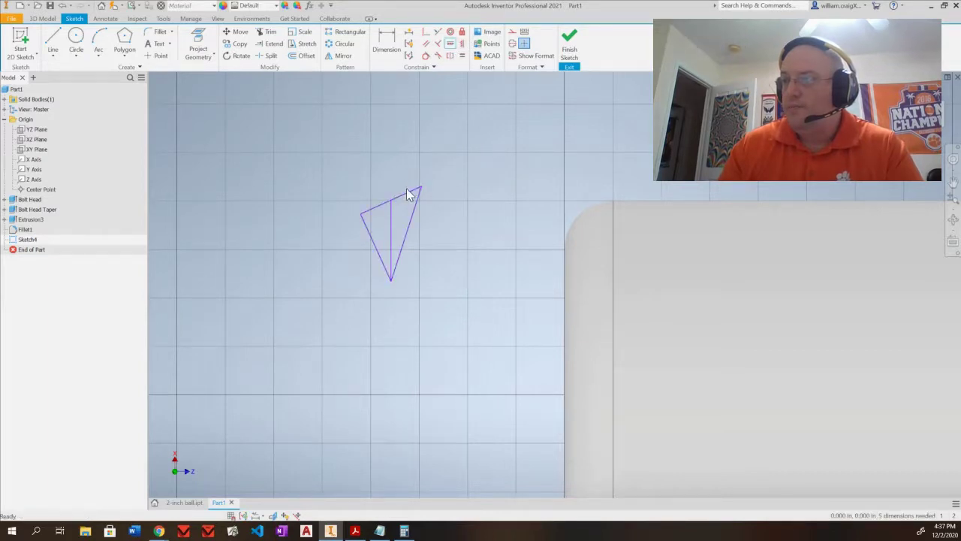
{"action": "left_click_drag", "start_coordinate": [436, 310], "coordinate": [300, 166]}
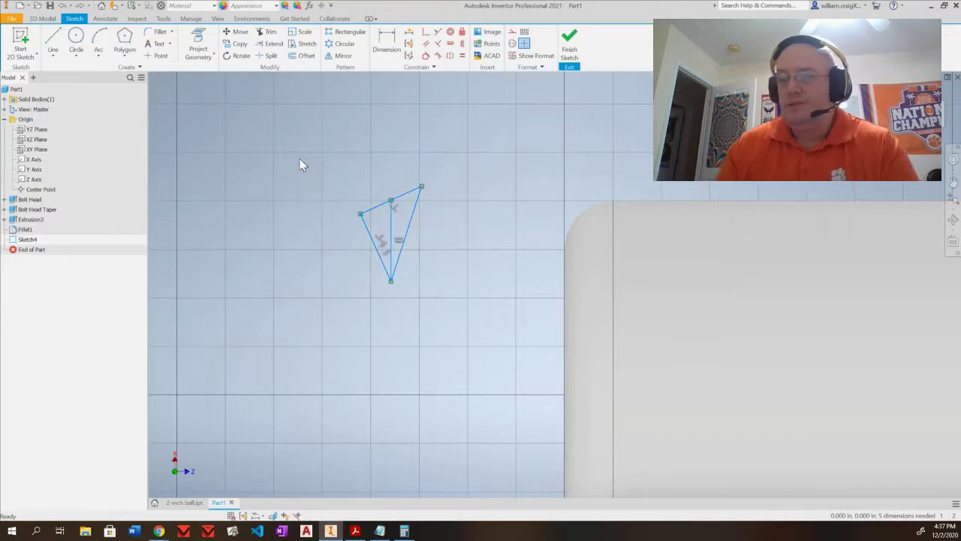
{"action": "key", "text": "Delete"}
Sketch a new downward-pointing triangle about 0.187 in wide beyond the post's free end, with a line joining its apex to the top side's midpoint.
{"action": "left_click", "coordinate": [54, 39]}
{"action": "left_click", "coordinate": [359, 279]}
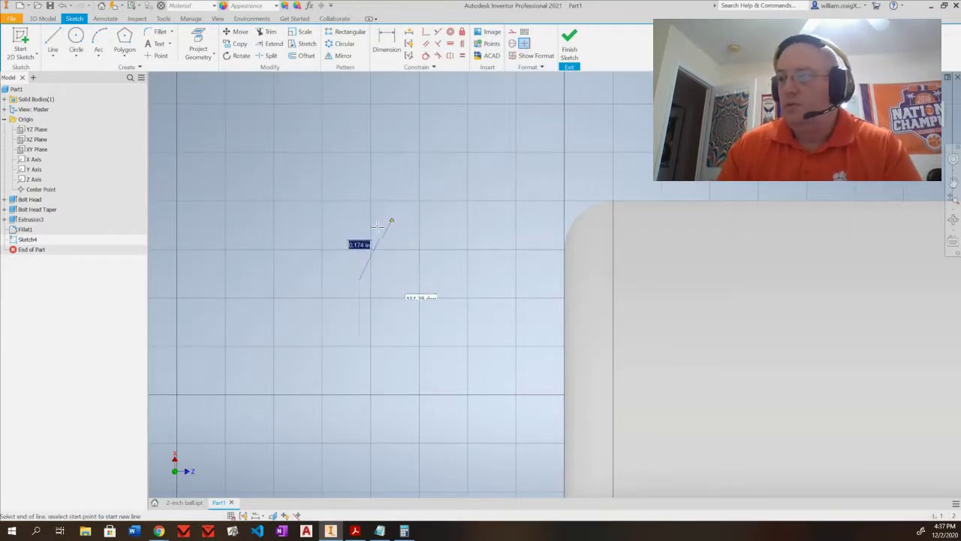
{"action": "left_click", "coordinate": [387, 228]}
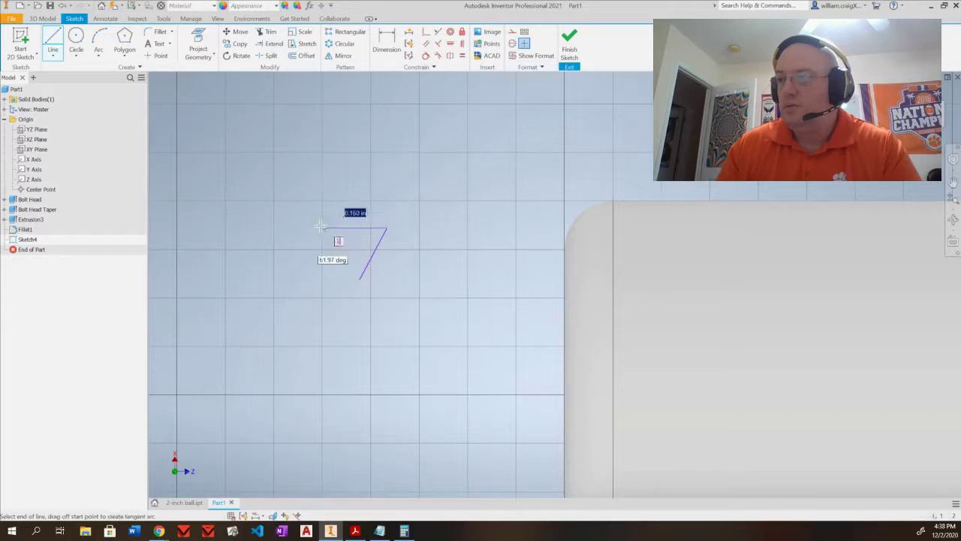
{"action": "left_click", "coordinate": [315, 235]}
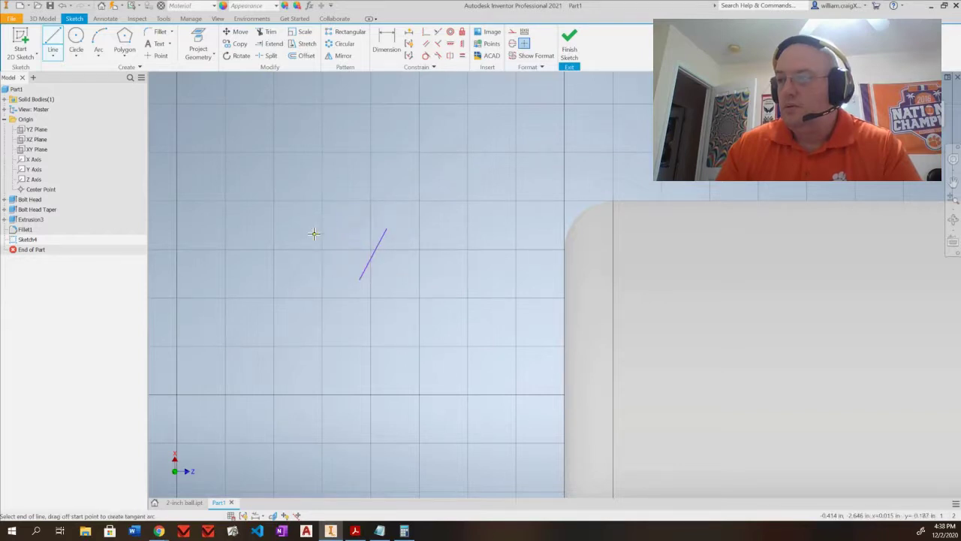
{"action": "left_click", "coordinate": [359, 280]}
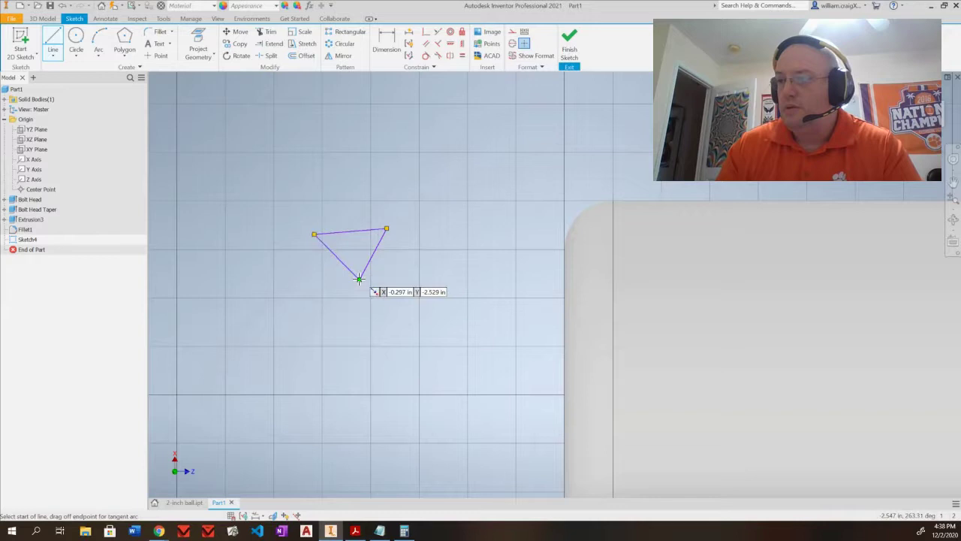
{"action": "left_click", "coordinate": [359, 280]}
{"action": "left_click", "coordinate": [351, 231]}
Apply the Horizontal constraint to the new triangle's centre line and the Vertical constraint to its top side.
{"action": "left_click", "coordinate": [448, 47]}
{"action": "left_click", "coordinate": [354, 246]}
{"action": "left_click", "coordinate": [462, 44]}
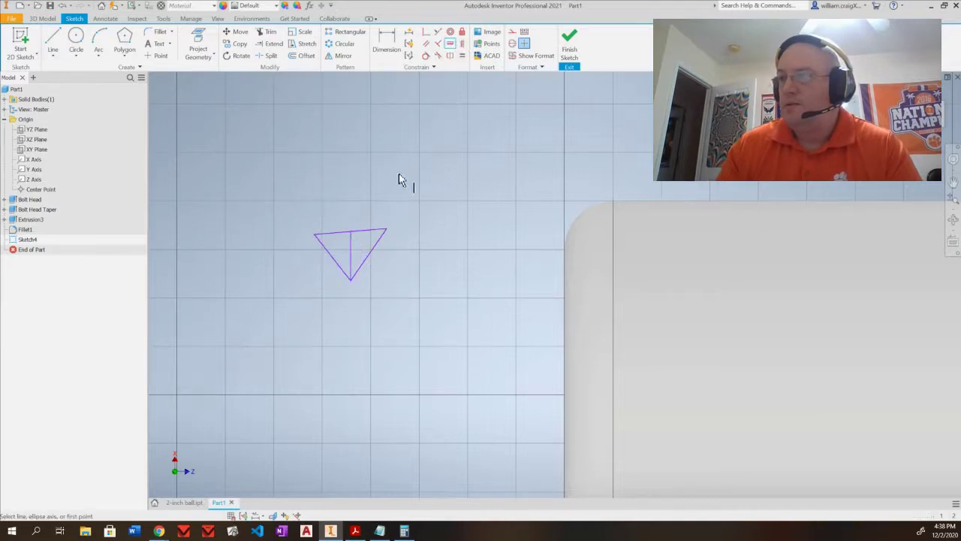
{"action": "left_click", "coordinate": [373, 235]}
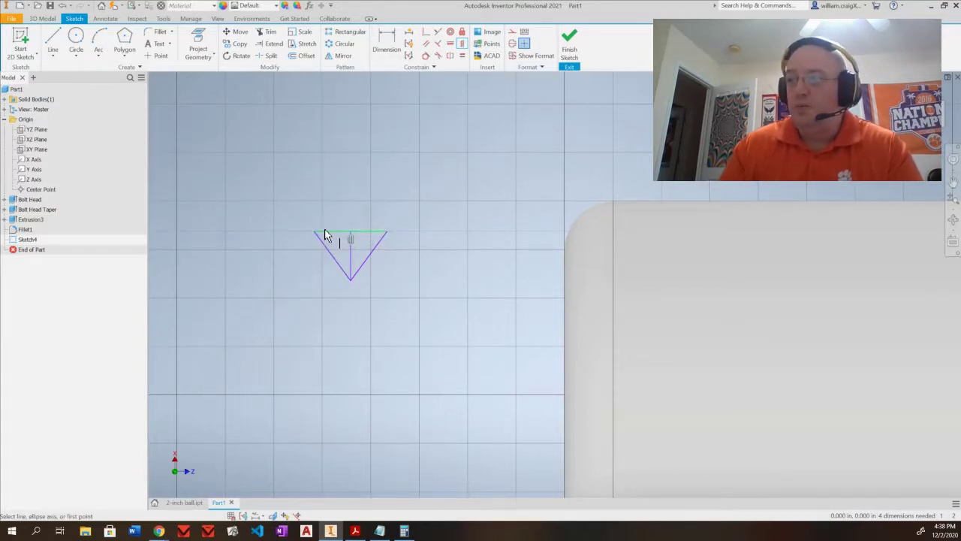
Dimension the triangle's top side to the thread pitch of 3.175 mm.
{"action": "left_click", "coordinate": [381, 534]}
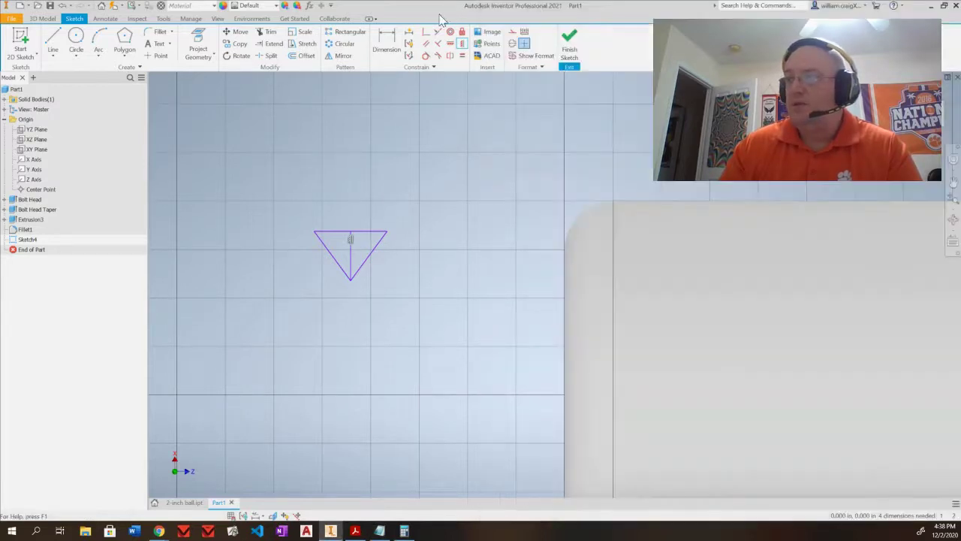
{"action": "left_click", "coordinate": [453, 12]}
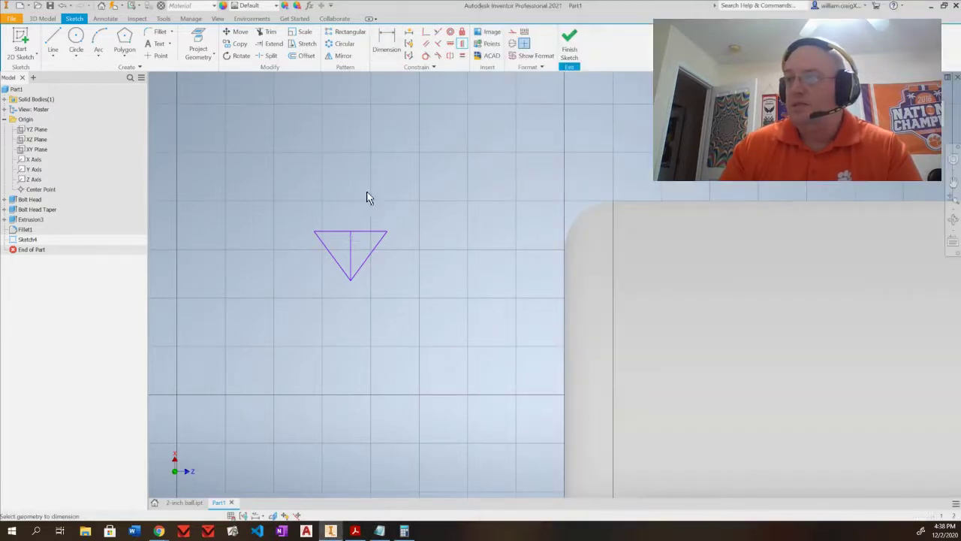
{"action": "key", "text": "d"}
{"action": "left_click", "coordinate": [368, 231]}
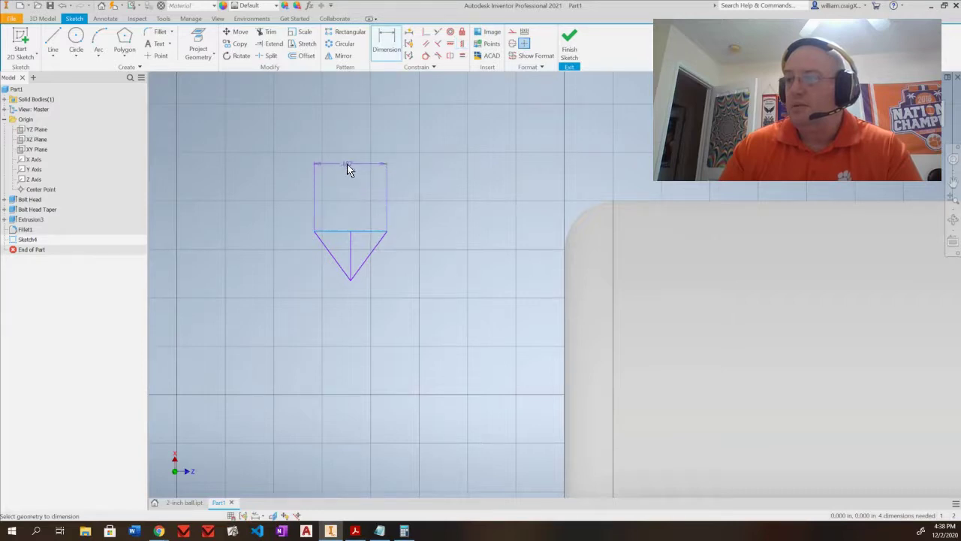
{"action": "left_click", "coordinate": [348, 169]}
{"action": "type", "text": "3.175m"}
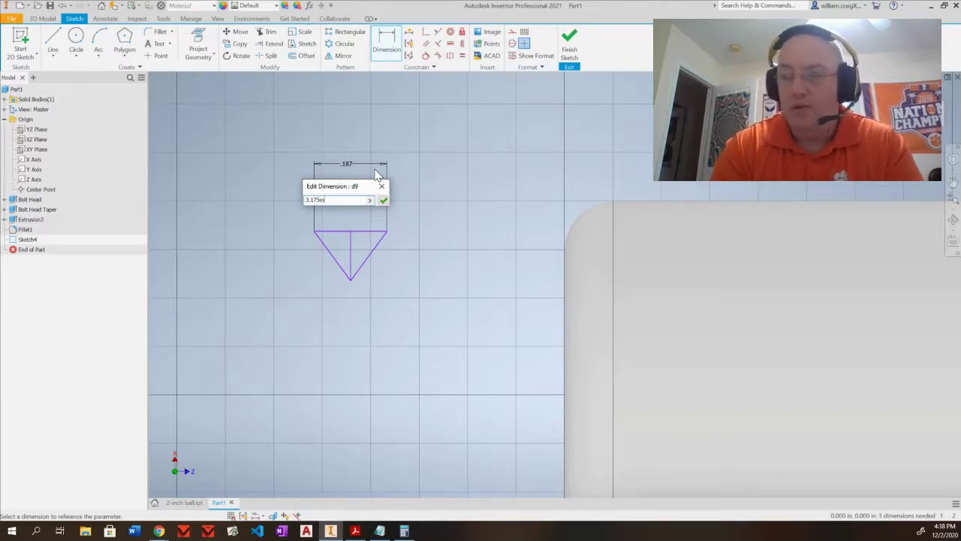
{"action": "type", "text": "m"}
{"action": "key", "text": "Return"}
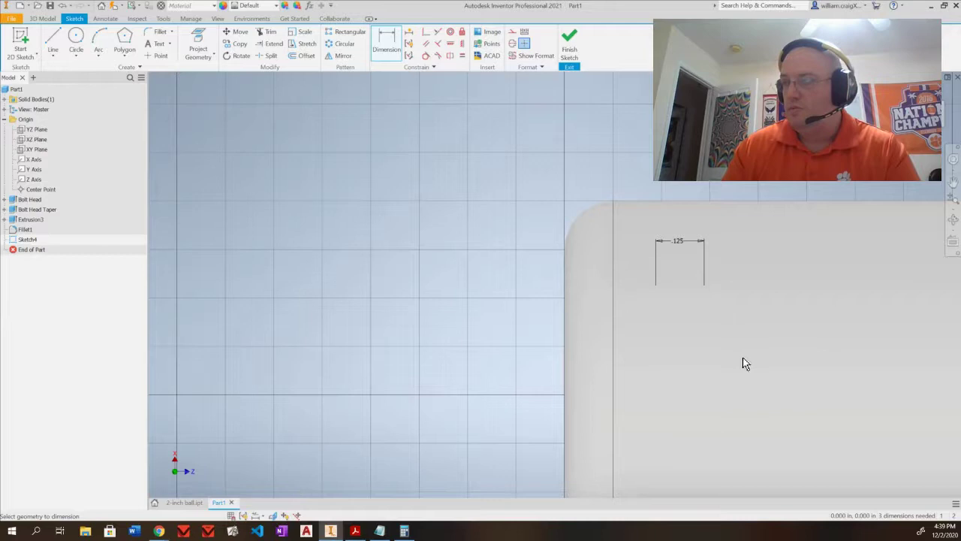
Move the whole triangle with its dimension off the post into the empty area beyond its free end.
{"action": "left_click", "coordinate": [680, 319]}
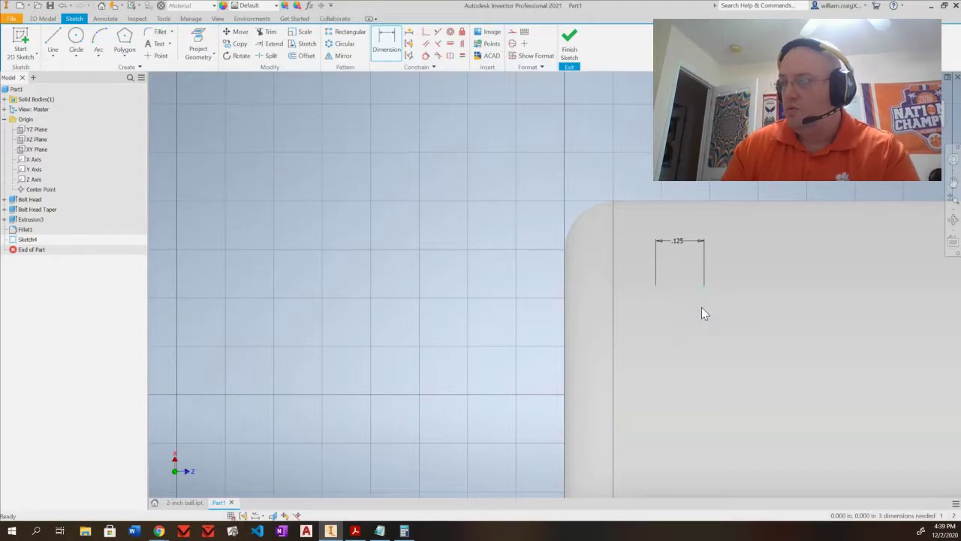
{"action": "key", "text": "Escape"}
{"action": "left_click_drag", "start_coordinate": [724, 336], "coordinate": [610, 207]}
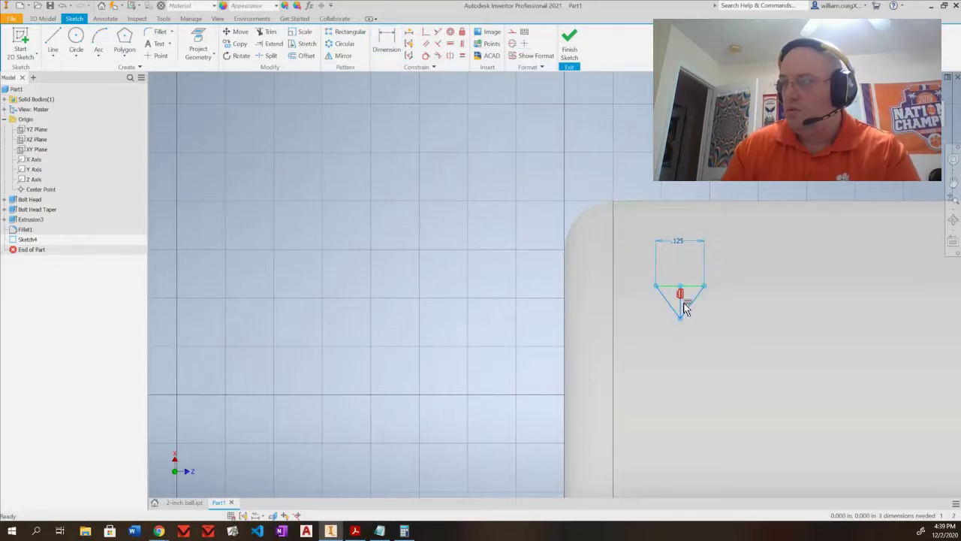
{"action": "left_click_drag", "start_coordinate": [643, 307], "coordinate": [333, 275]}
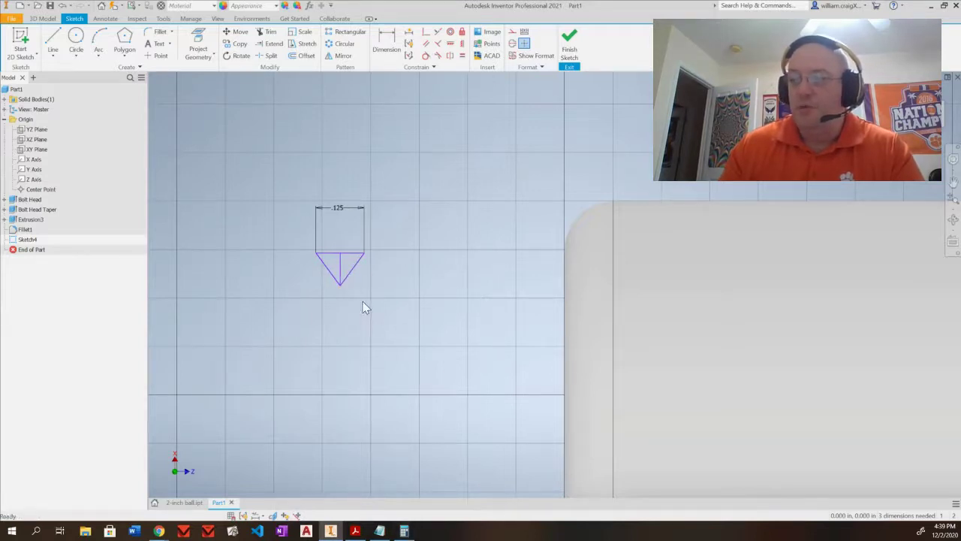
Check the thread profile angle in the Acrobat Reader PDF, and dimension the angle between the triangle's slanted sides to 60 degrees in Inventor.
{"action": "left_click", "coordinate": [356, 531]}
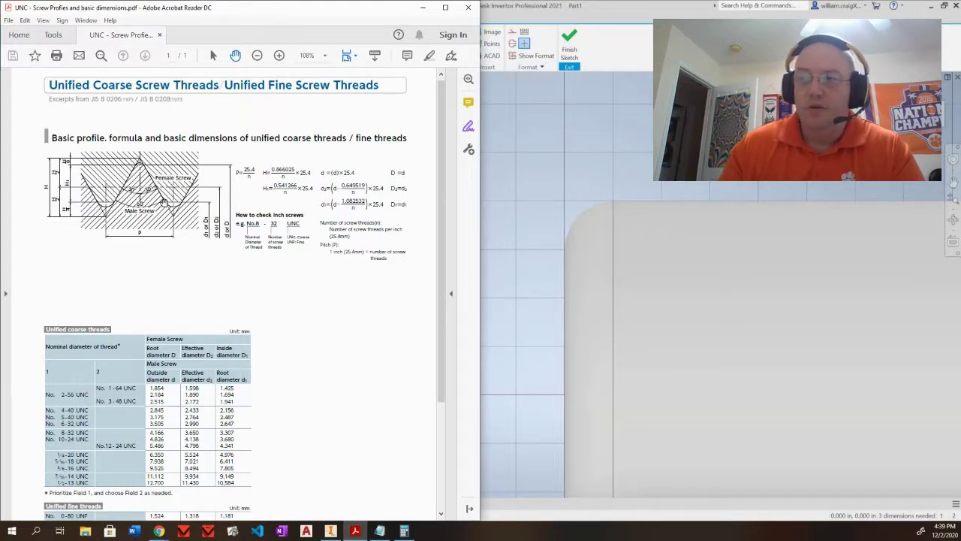
{"action": "left_click", "coordinate": [607, 11]}
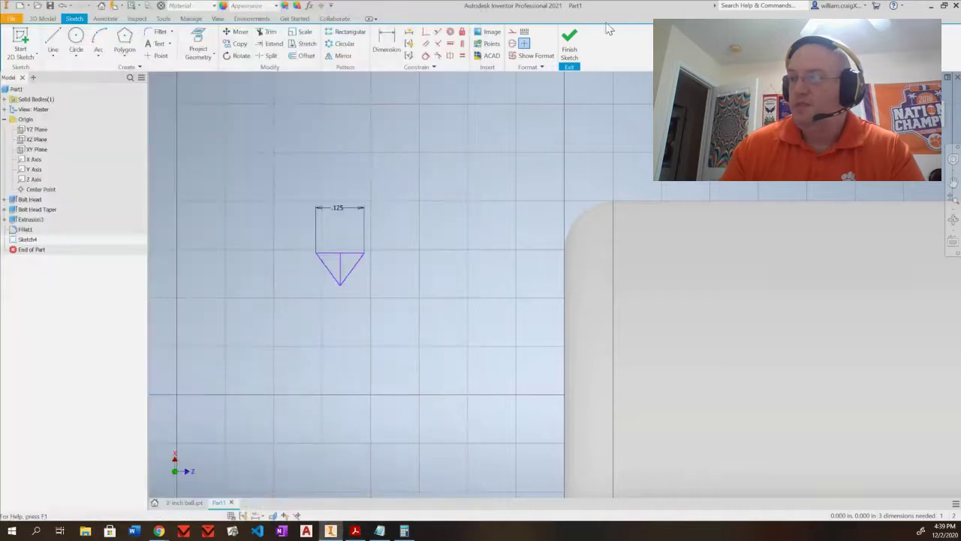
{"action": "left_click", "coordinate": [386, 42]}
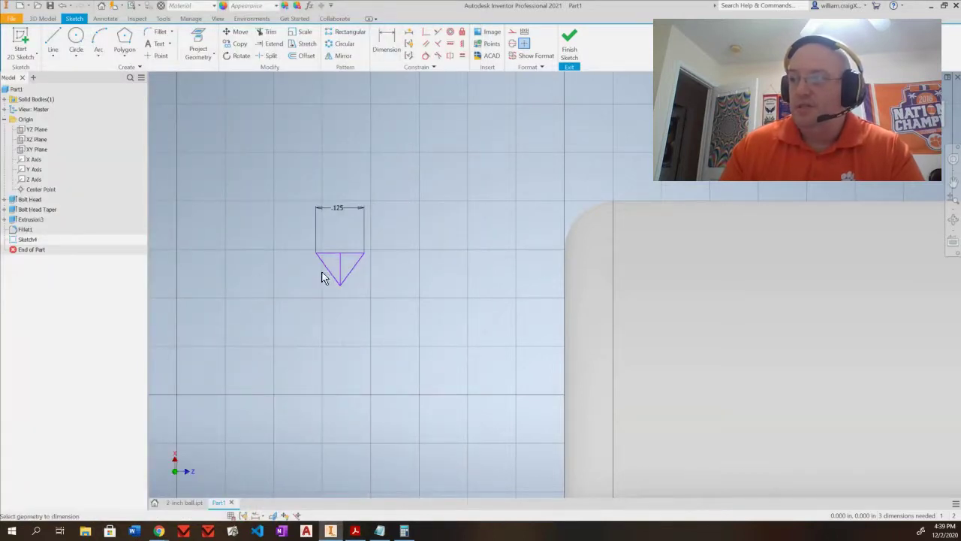
{"action": "left_click", "coordinate": [337, 177]}
{"action": "left_click", "coordinate": [337, 150]}
{"action": "type", "text": "60"}
{"action": "key", "text": "Return"}
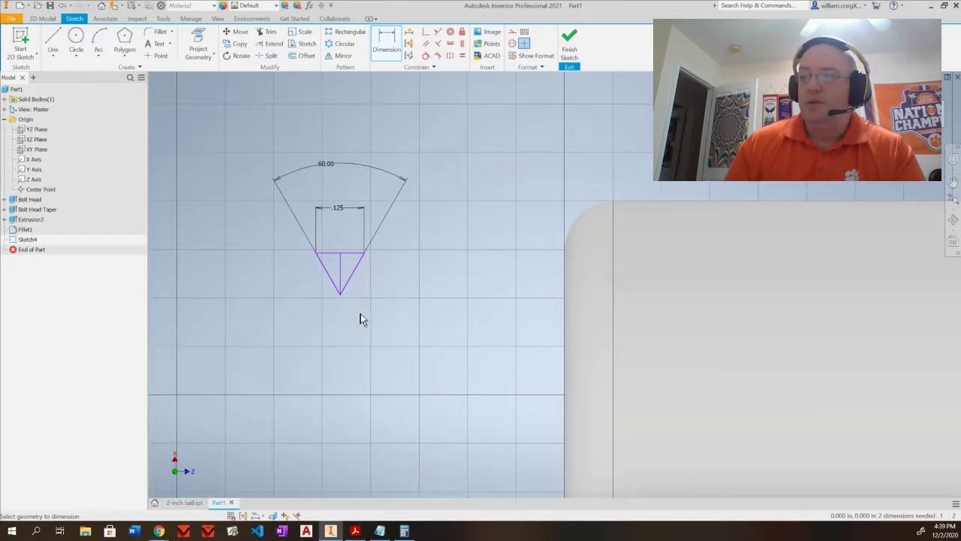
{"action": "key", "text": "Escape"}
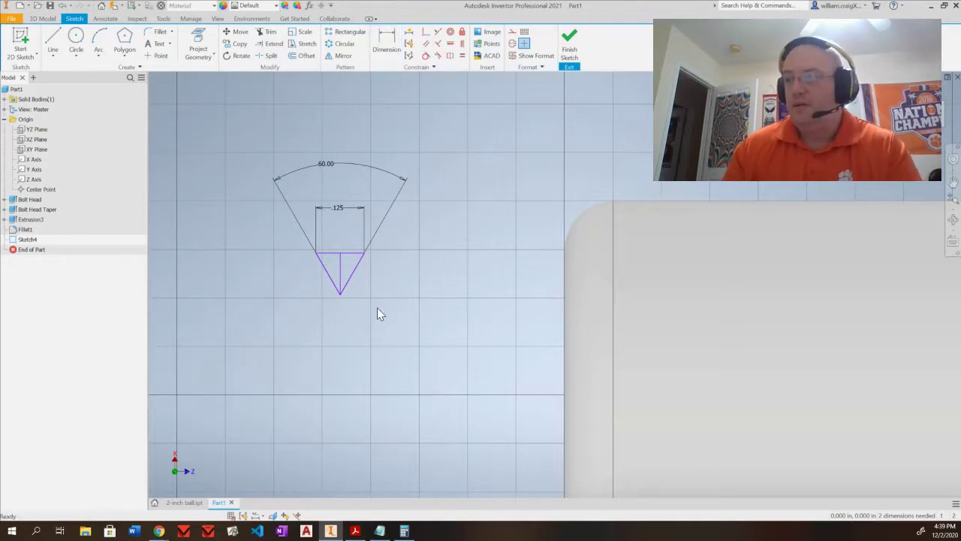
Draw a line from the triangle's top corner nearest the post to the upper end of the post's fillet edge, and constrain it Vertical.
{"action": "left_click", "coordinate": [52, 41]}
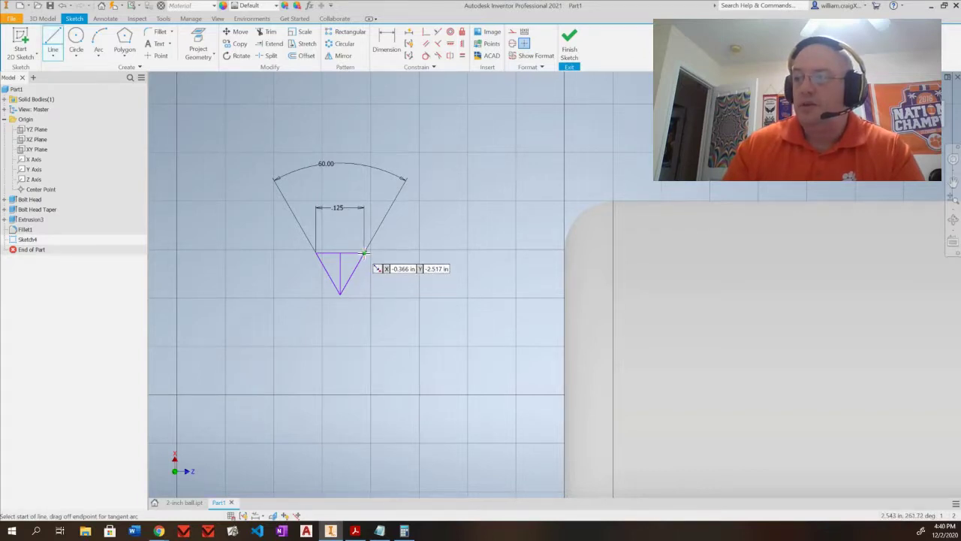
{"action": "left_click", "coordinate": [364, 252]}
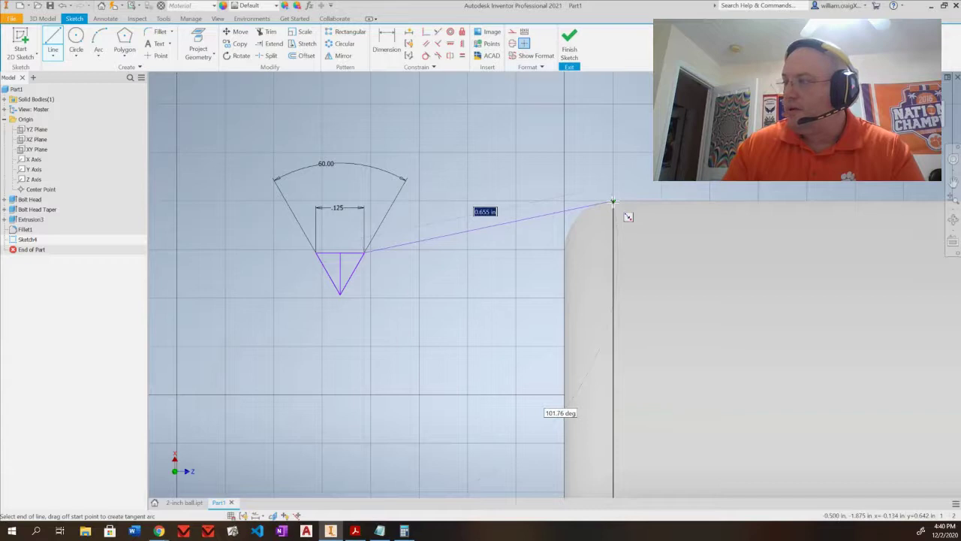
{"action": "left_click", "coordinate": [613, 202]}
{"action": "key", "text": "Escape"}
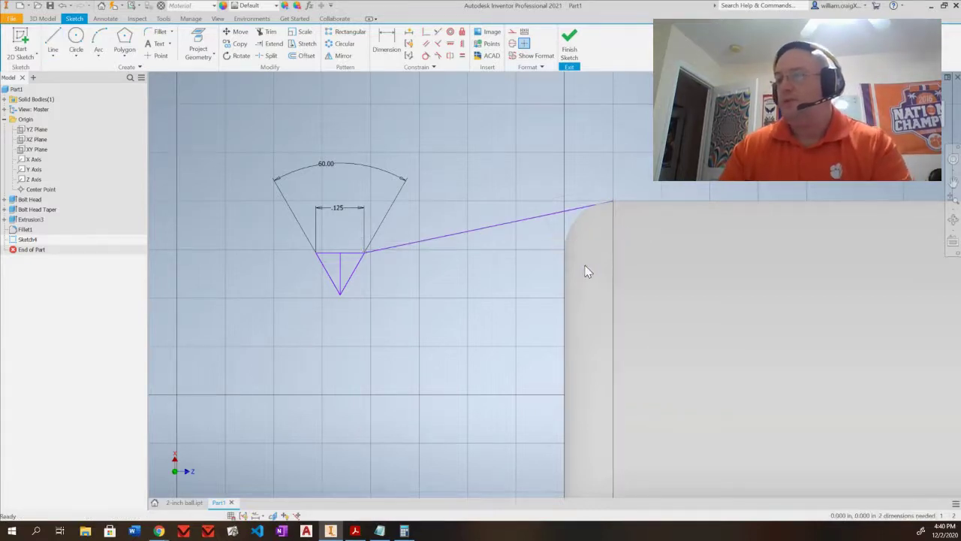
{"action": "left_click", "coordinate": [463, 45]}
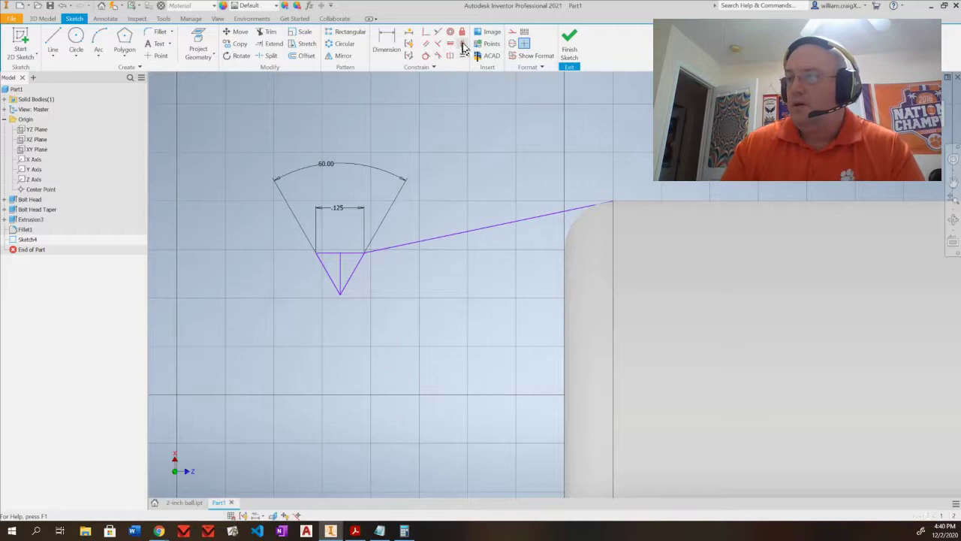
{"action": "left_click", "coordinate": [473, 230]}
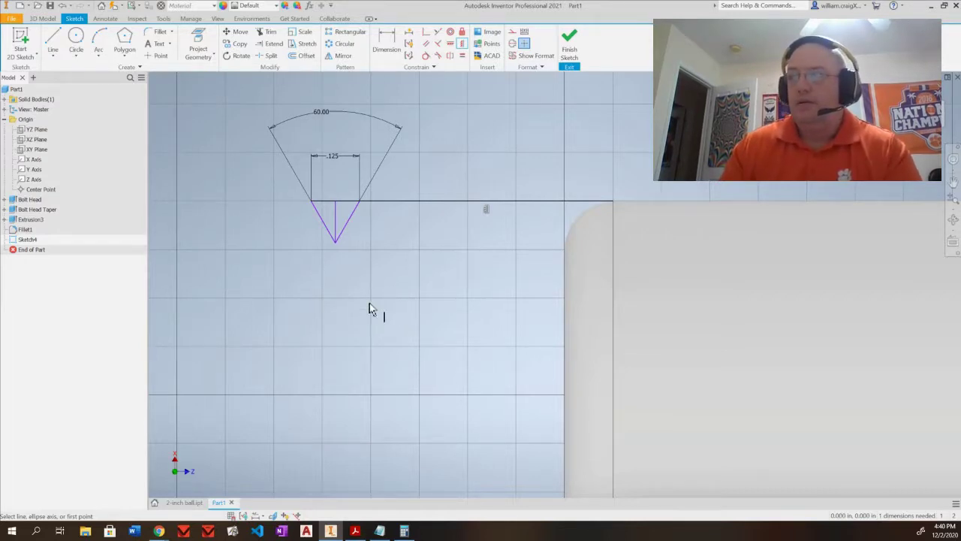
{"action": "key", "text": "Escape"}
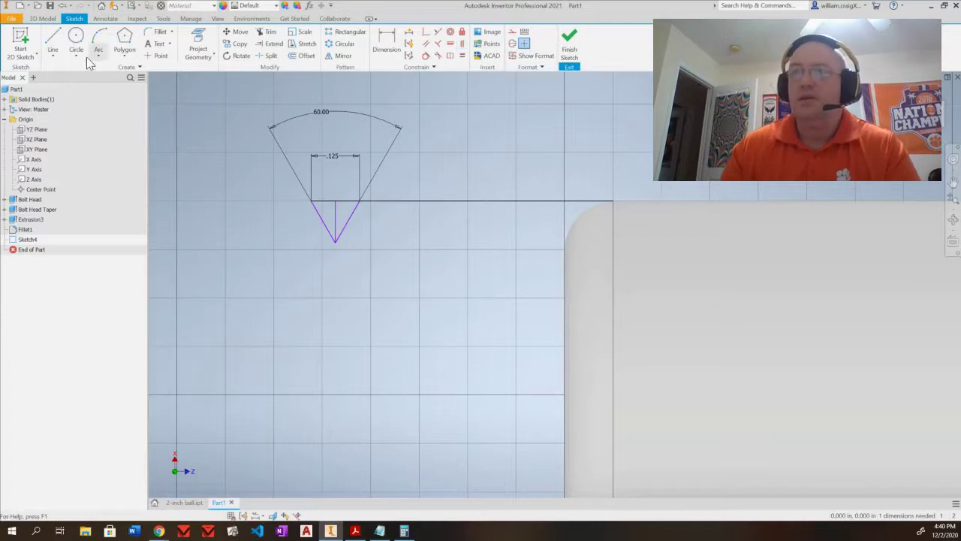
Convert the connecting line and the triangle's centre line to construction geometry.
{"action": "right_click", "coordinate": [432, 206]}
{"action": "left_click", "coordinate": [467, 203]}
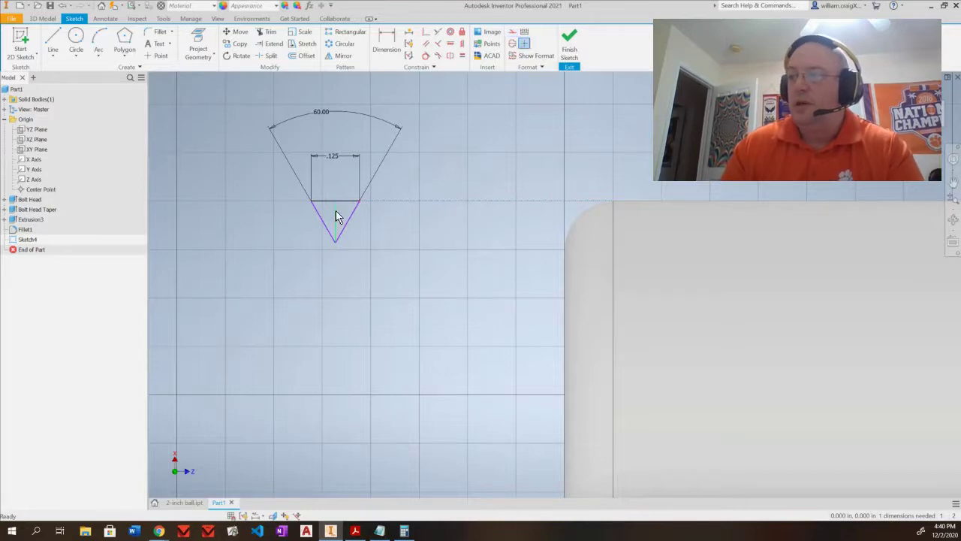
{"action": "right_click", "coordinate": [338, 219]}
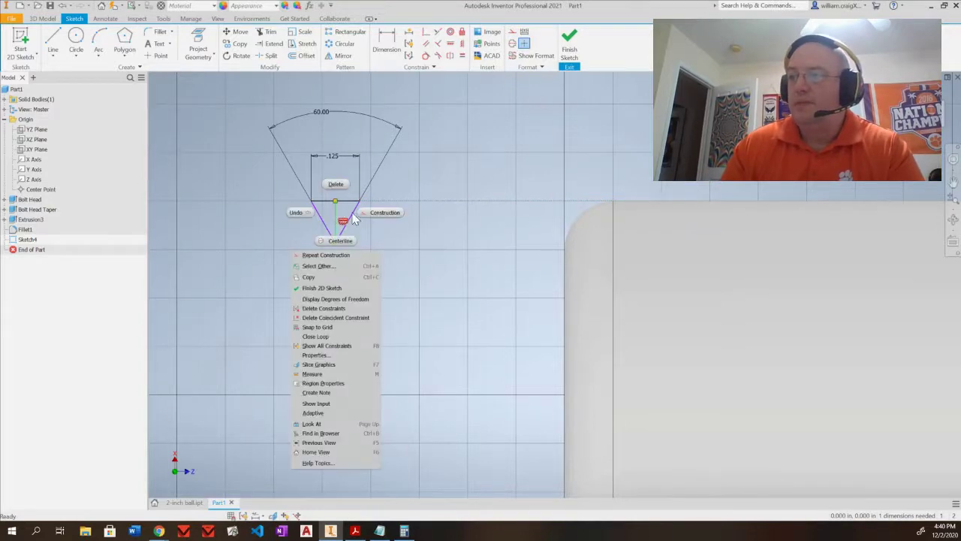
{"action": "left_click", "coordinate": [376, 208]}
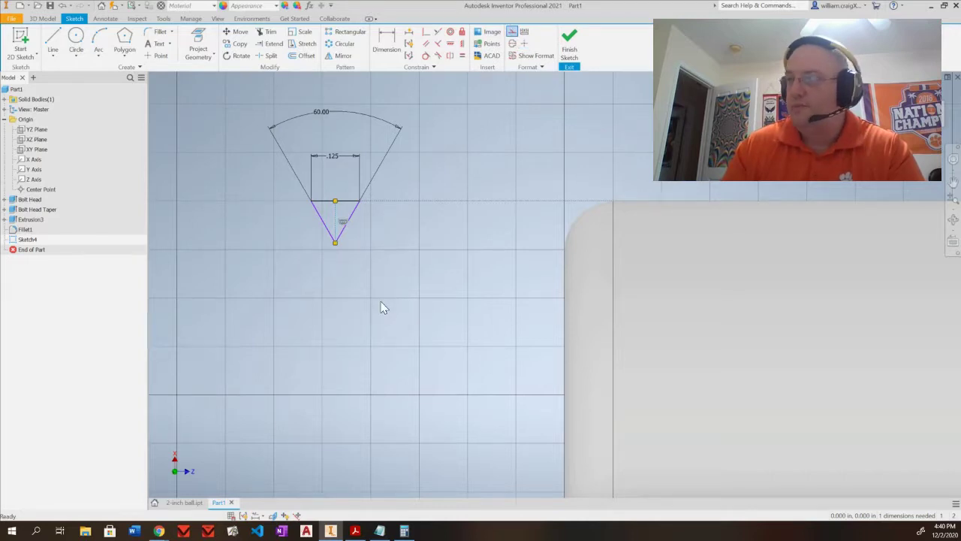
Dimension the construction line between the triangle and the post's fillet edge to 0.25 in.
{"action": "key", "text": "d"}
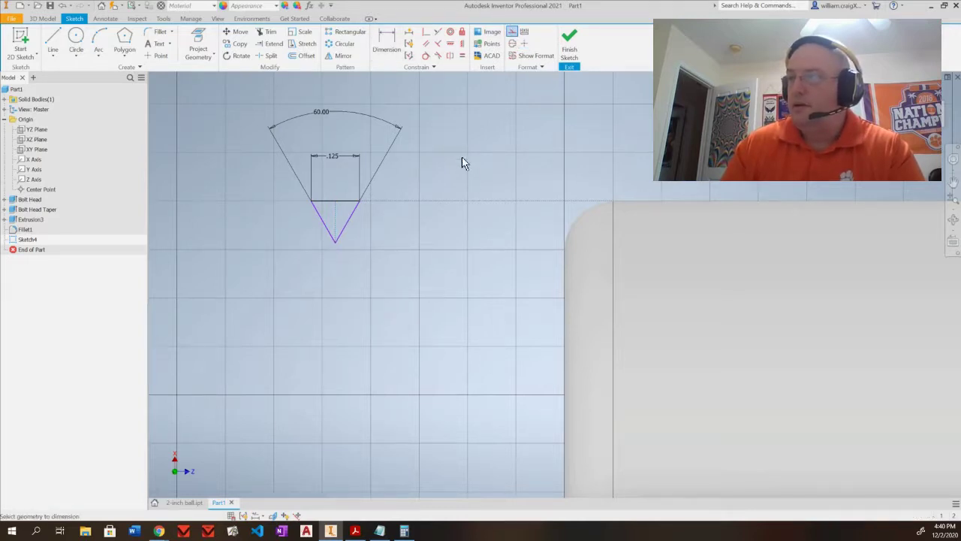
{"action": "left_click", "coordinate": [473, 199]}
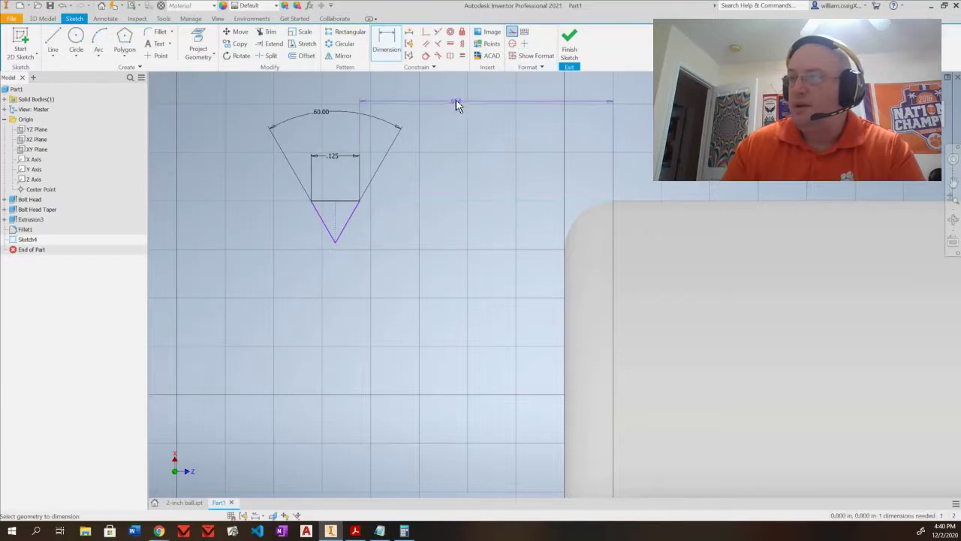
{"action": "left_click", "coordinate": [463, 99]}
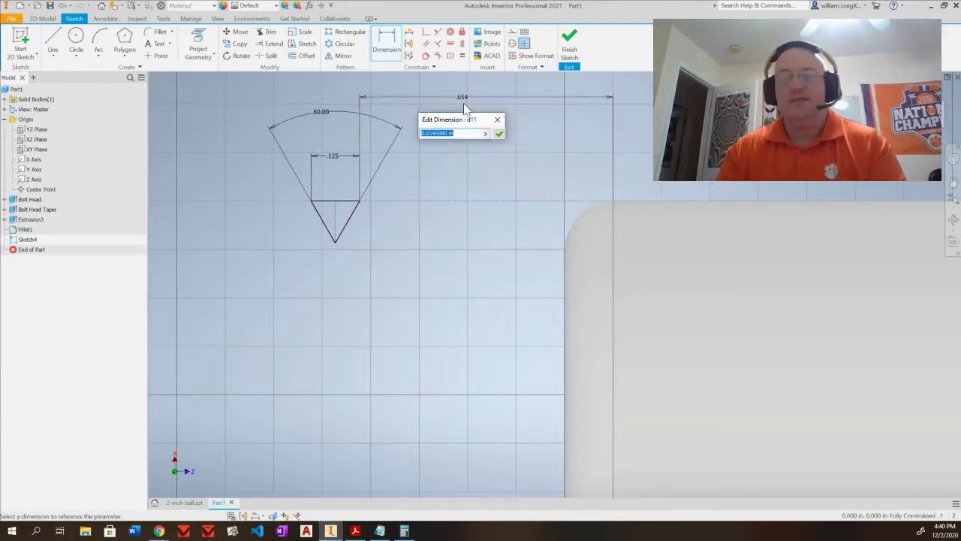
{"action": "type", "text": ".25"}
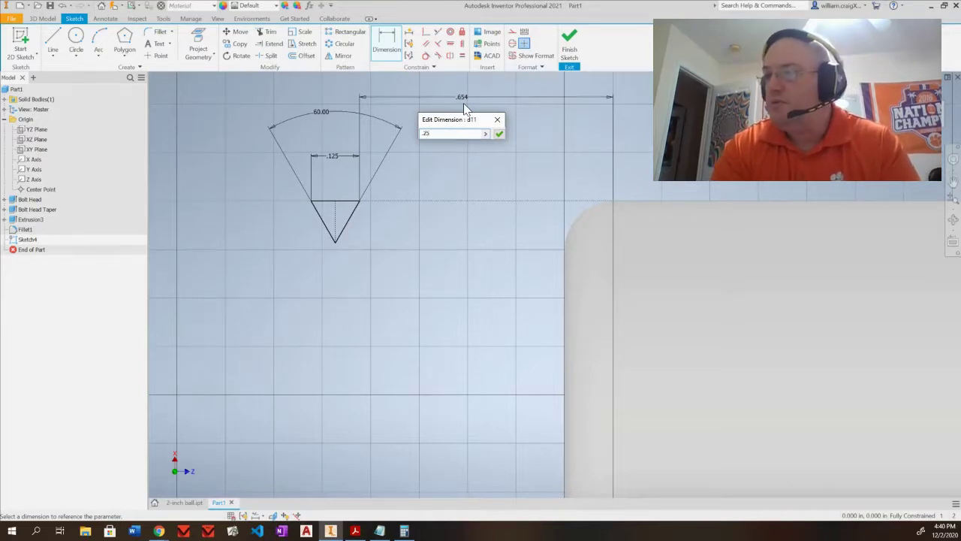
{"action": "key", "text": "Return"}
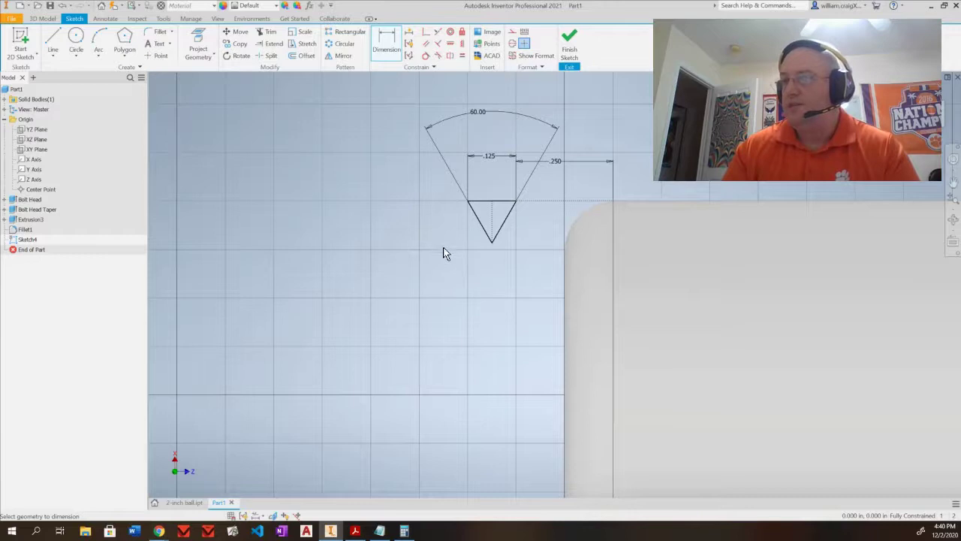
Finish the thread profile sketch and rename it Thread Design.
{"action": "left_click", "coordinate": [569, 46]}
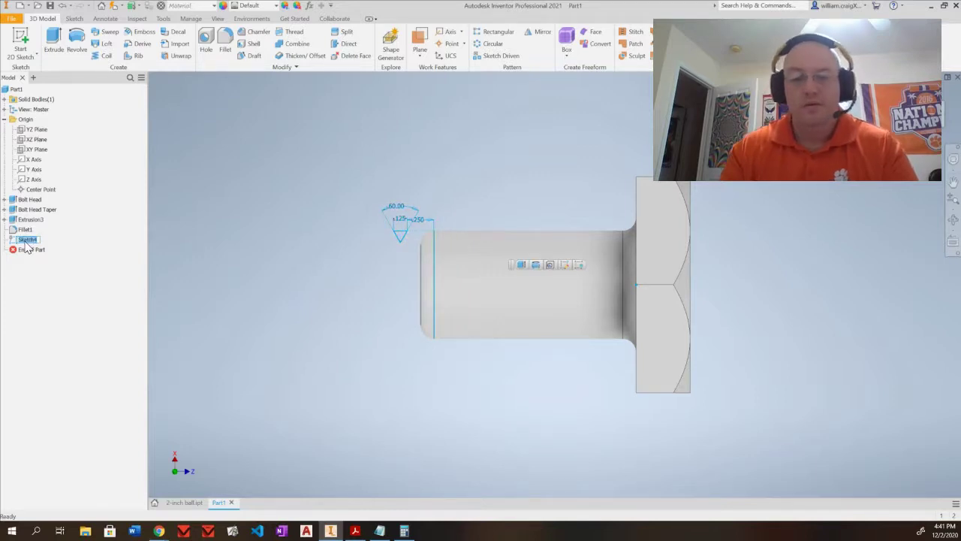
{"action": "type", "text": "Thread Design"}
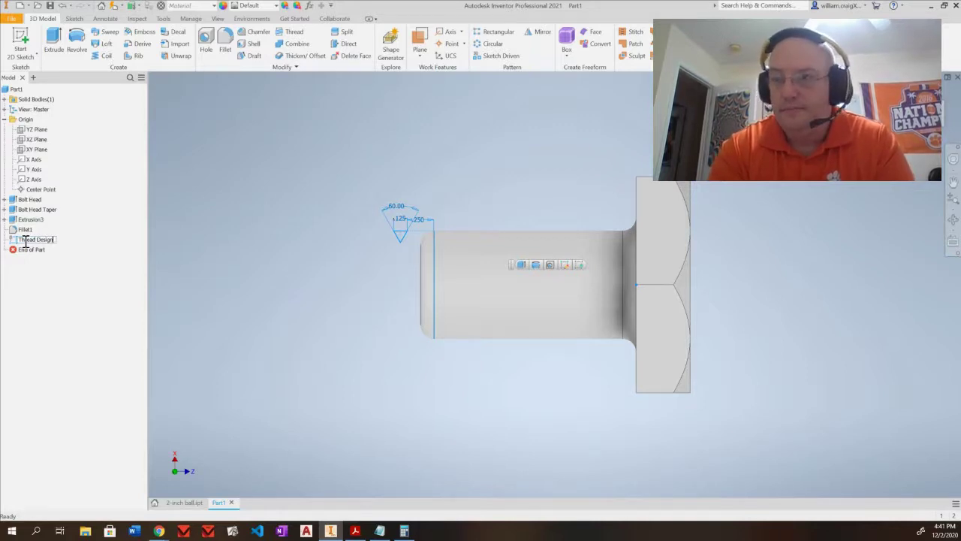
{"action": "key", "text": "Return"}
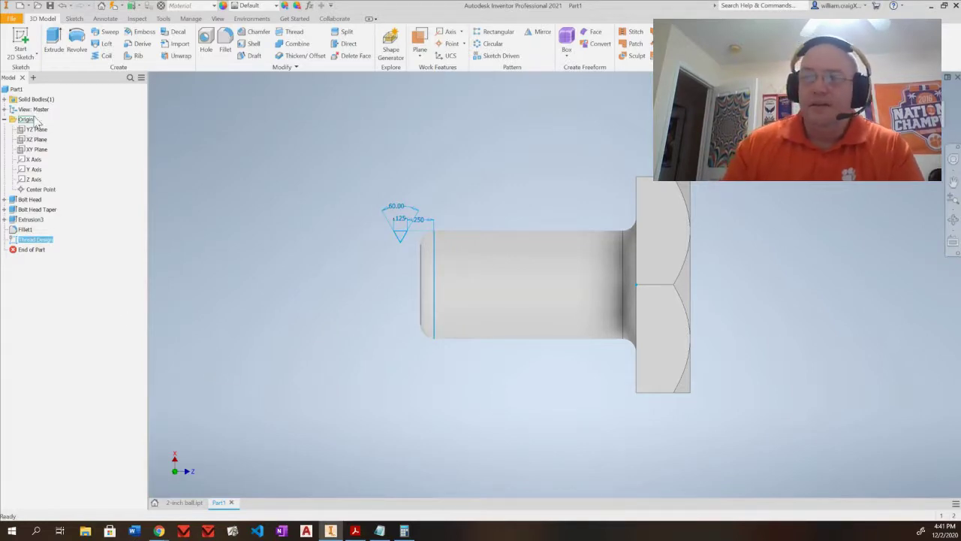
Rename the Extrusion3 feature as Post.
{"action": "left_click", "coordinate": [30, 220]}
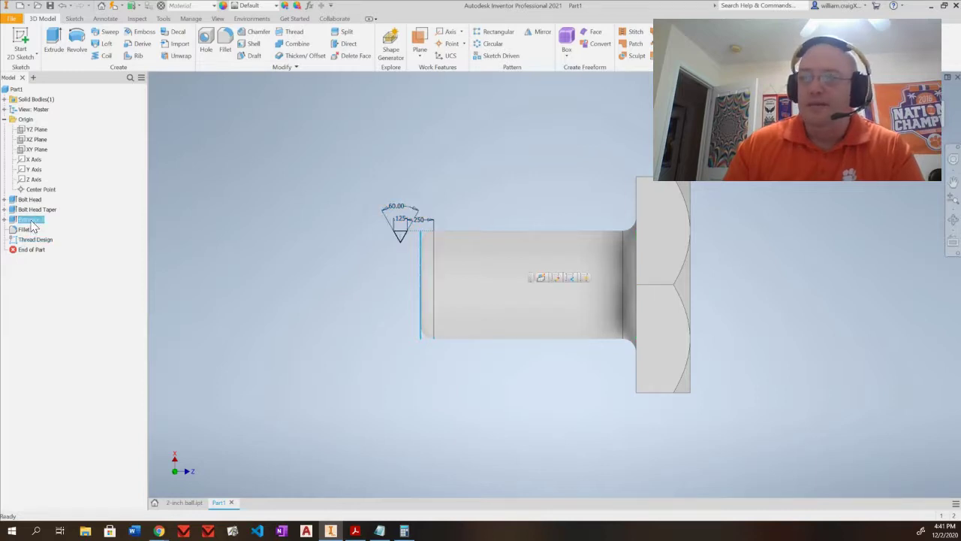
{"action": "left_click", "coordinate": [30, 219]}
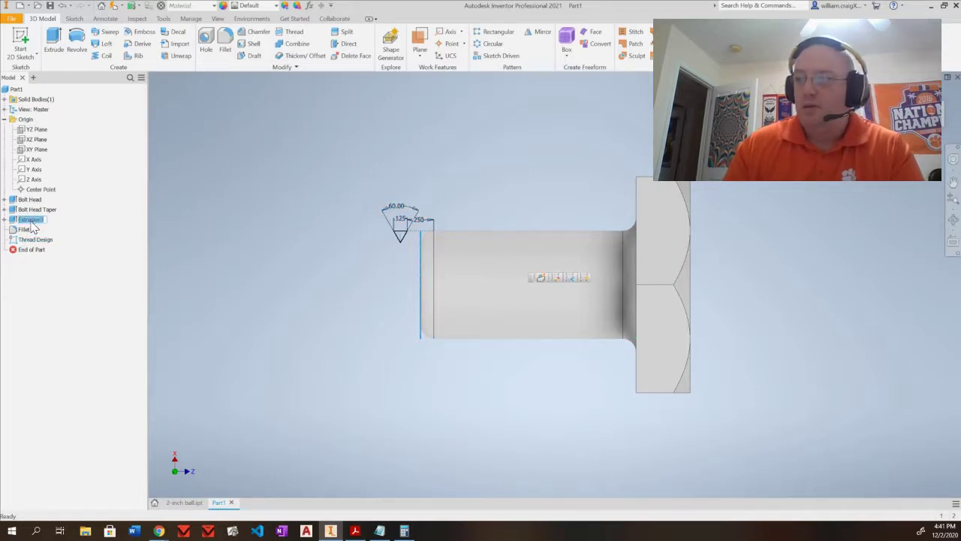
{"action": "type", "text": "Post"}
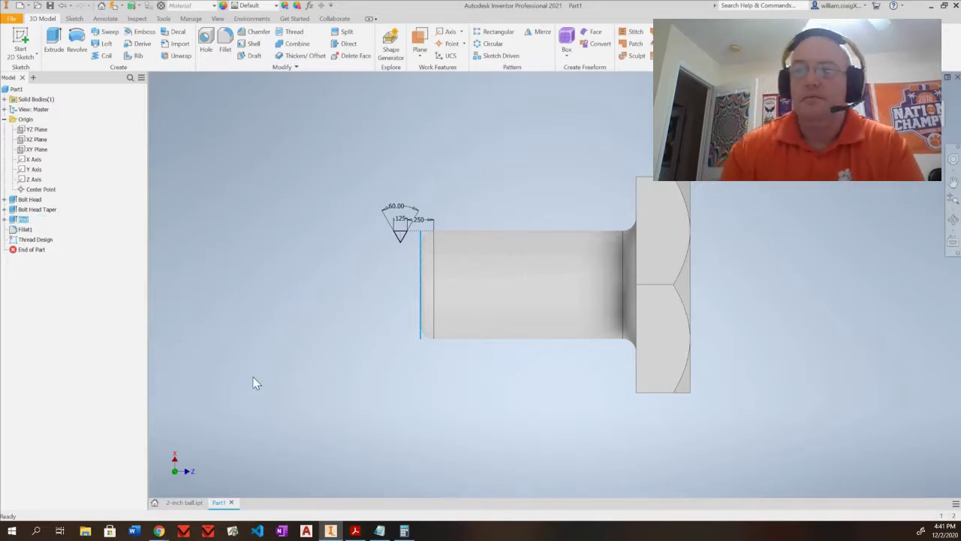
{"action": "key", "text": "Return"}
{"action": "left_click", "coordinate": [75, 317]}
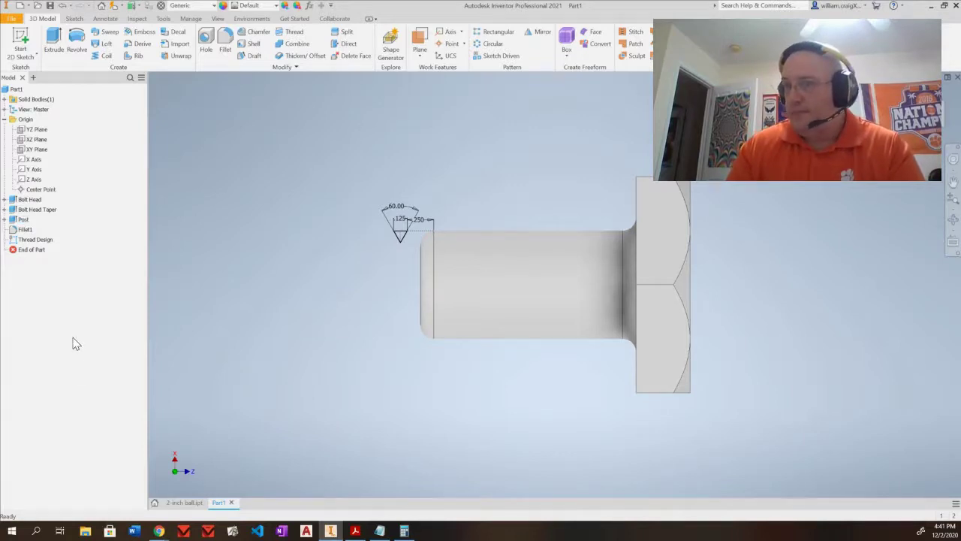
Rename the Fillet1 feature as Post Fillets.
{"action": "left_click", "coordinate": [25, 230]}
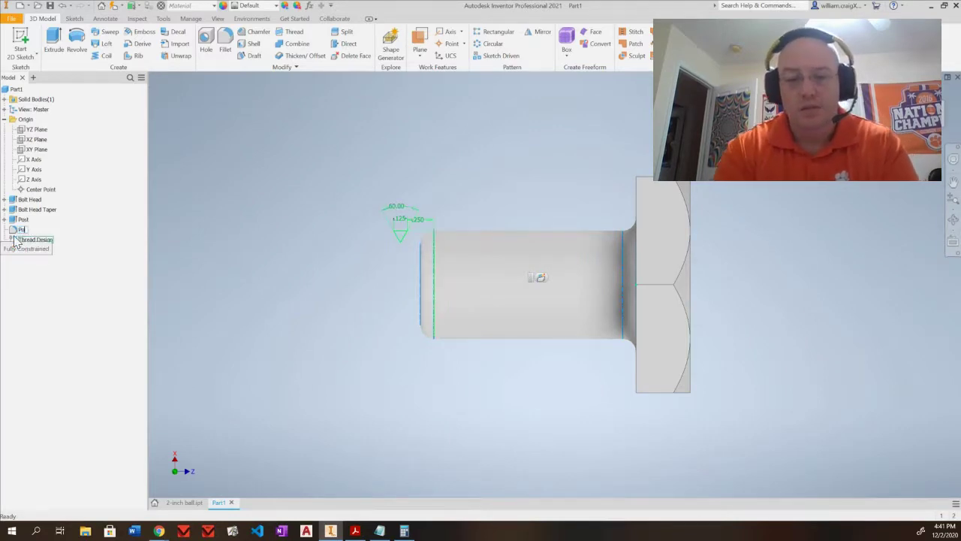
{"action": "type", "text": "Post Fillet"}
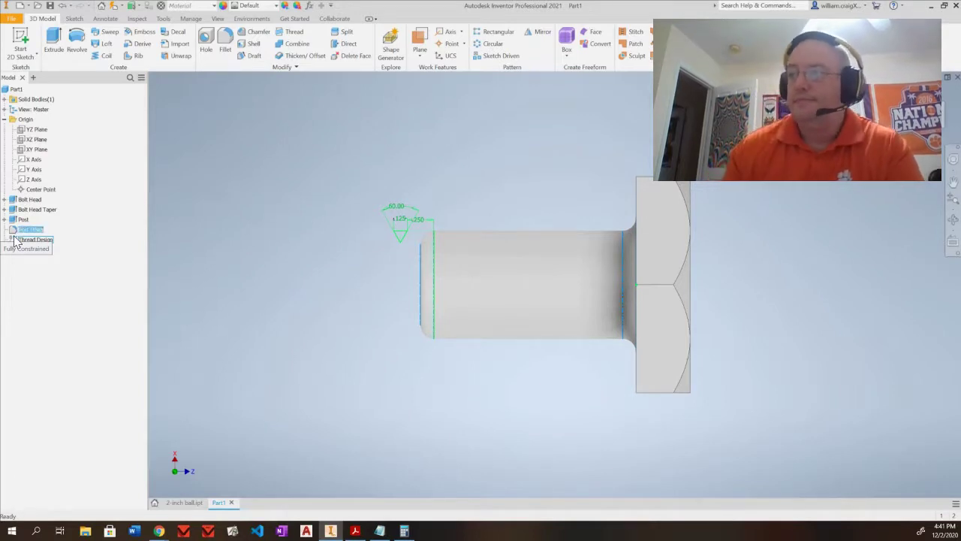
{"action": "key", "text": "Return"}
{"action": "left_click", "coordinate": [328, 299]}
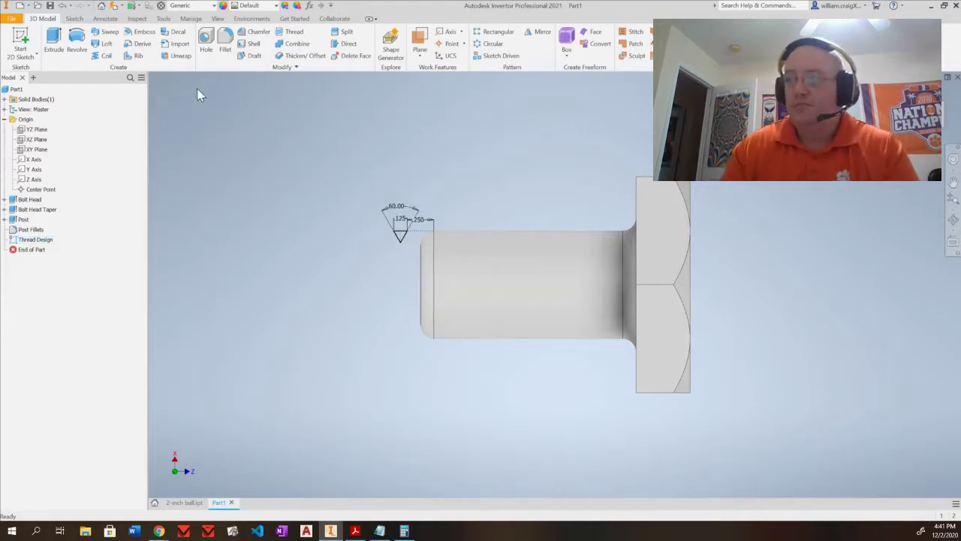
Reopen the Thread Design sketch for editing.
{"action": "left_click", "coordinate": [104, 56]}
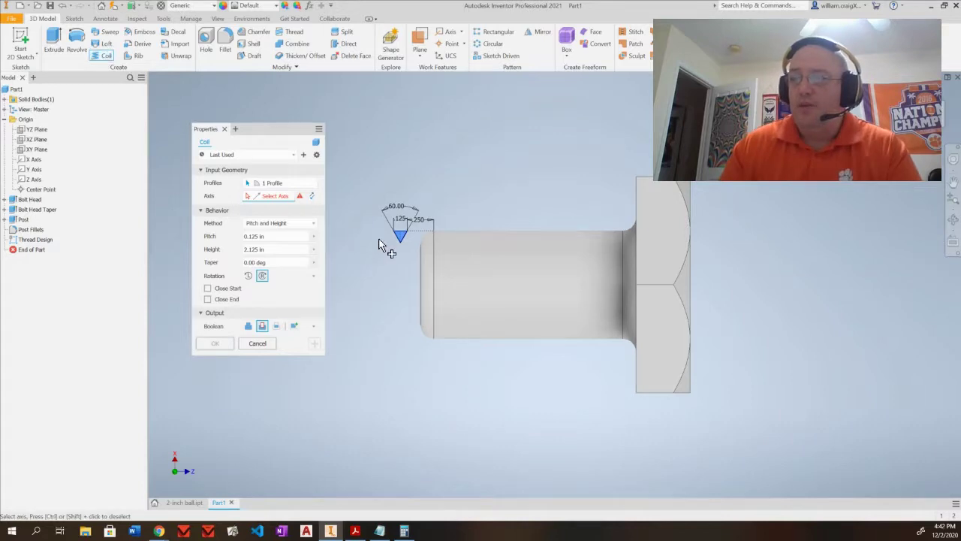
{"action": "left_click", "coordinate": [257, 344]}
{"action": "double_click", "coordinate": [21, 242]}
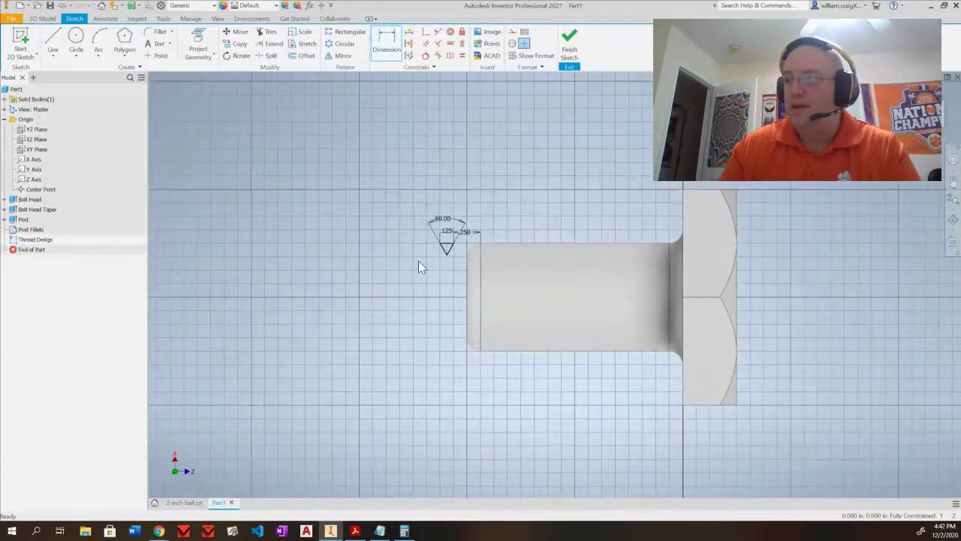
{"action": "scroll", "coordinate": [474, 253], "scroll_direction": "up", "scroll_amount": 5}
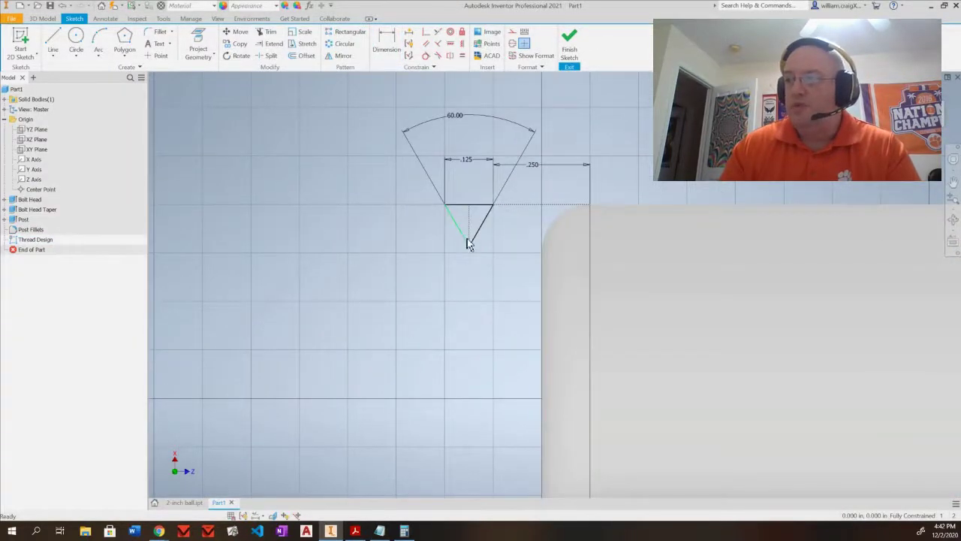
Select the male screw valley fillet value 0.6874 in the Notepad thread notes and return to the Inventor sketch.
{"action": "left_click", "coordinate": [380, 531]}
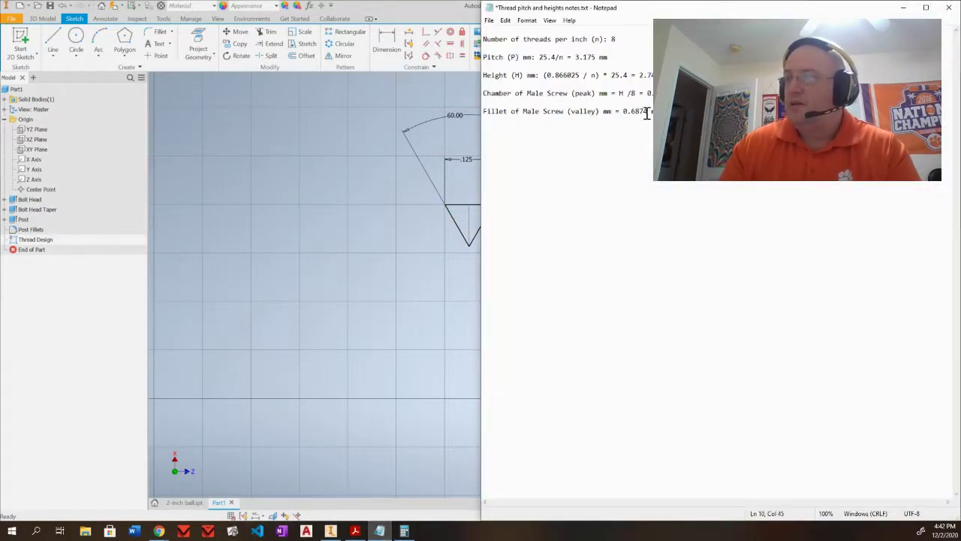
{"action": "left_click_drag", "start_coordinate": [648, 113], "coordinate": [620, 119]}
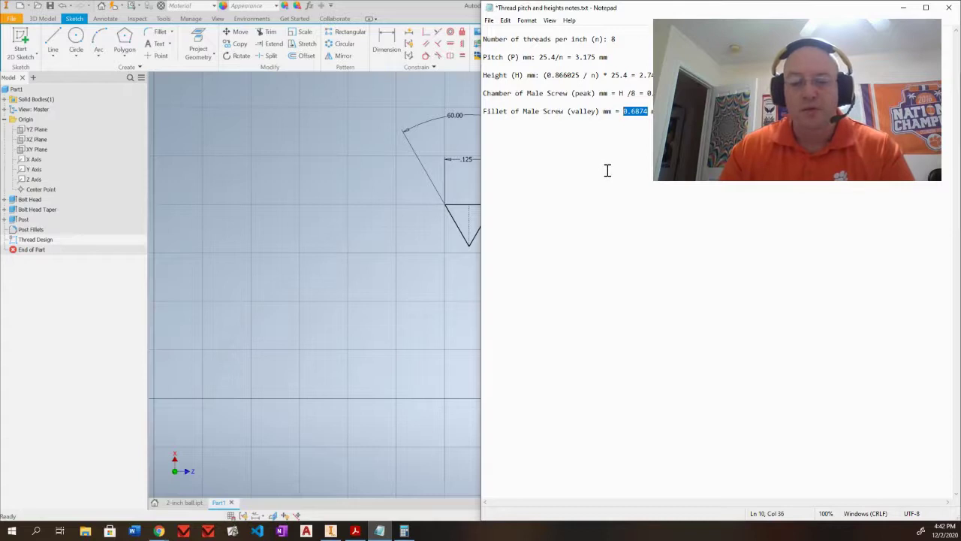
{"action": "left_click", "coordinate": [389, 13]}
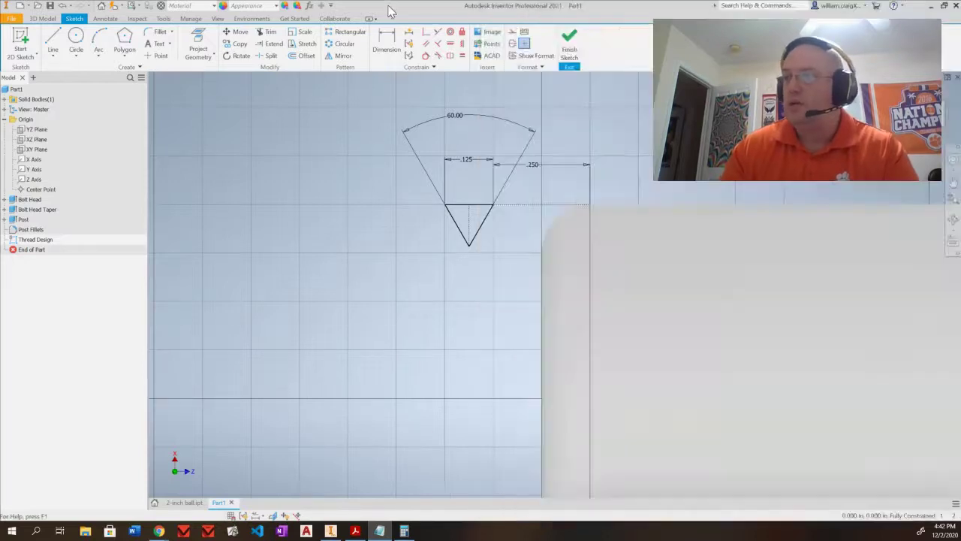
Fillet the pointed lower corner of the thread profile triangle with a 0.6874 mm radius and finish the sketch.
{"action": "left_click", "coordinate": [155, 32]}
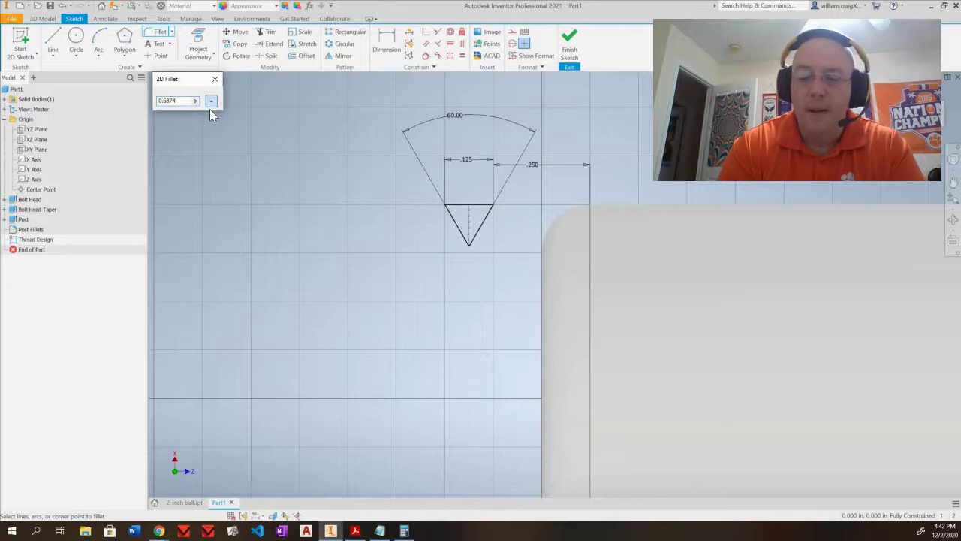
{"action": "key", "text": "Escape"}
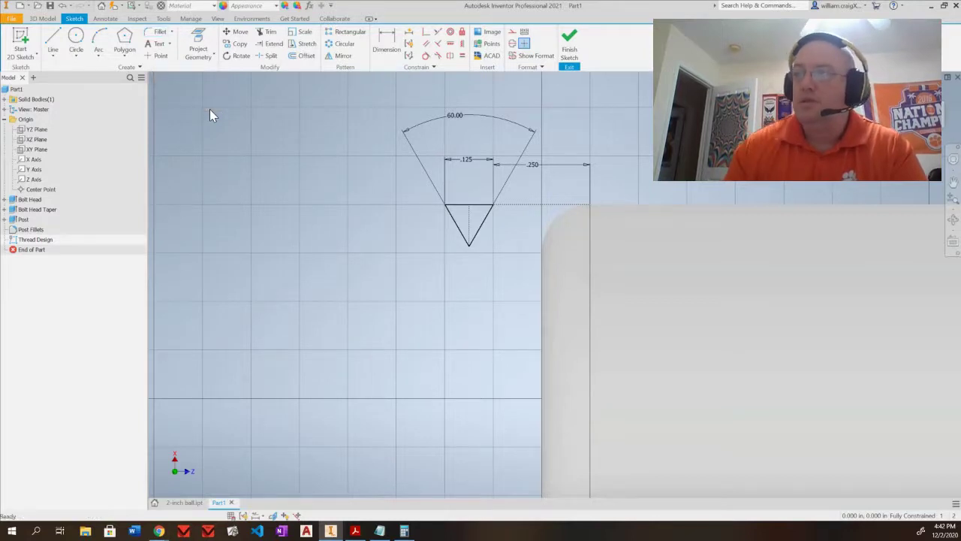
{"action": "left_click", "coordinate": [160, 32]}
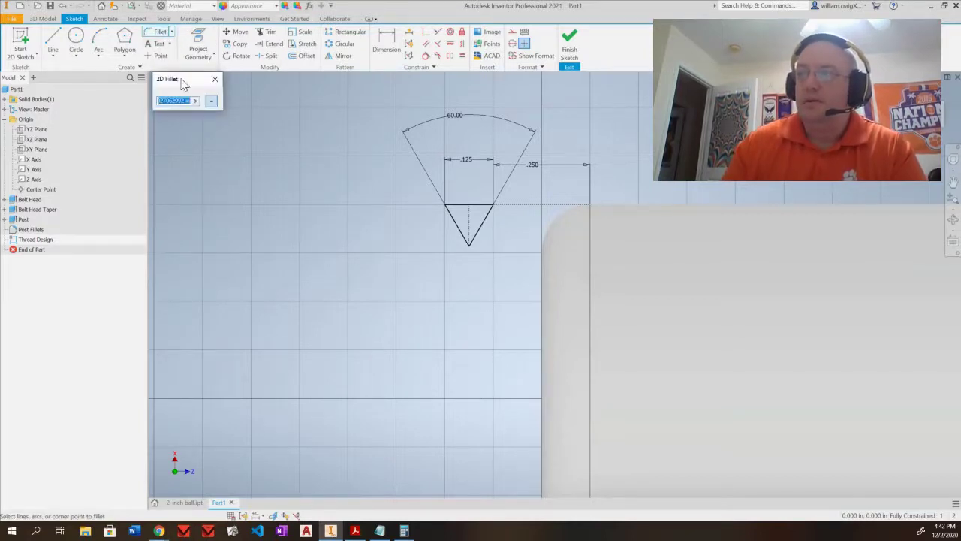
{"action": "left_click", "coordinate": [461, 232]}
{"action": "left_click", "coordinate": [481, 233]}
{"action": "key", "text": "Escape"}
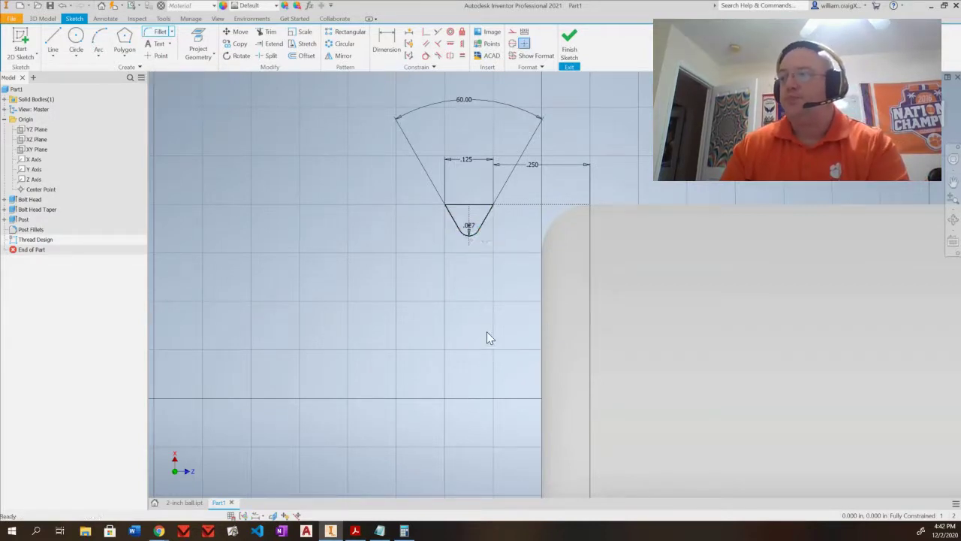
{"action": "left_click", "coordinate": [570, 42]}
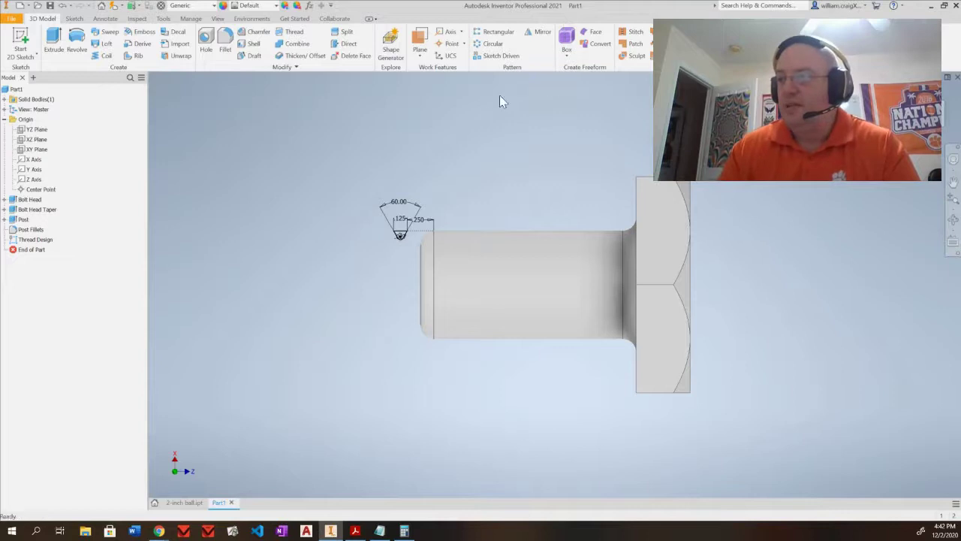
Cut the thread along the post by coiling the profile around the Z axis with 0.125 in pitch and 2.125 in height.
{"action": "left_click", "coordinate": [102, 55]}
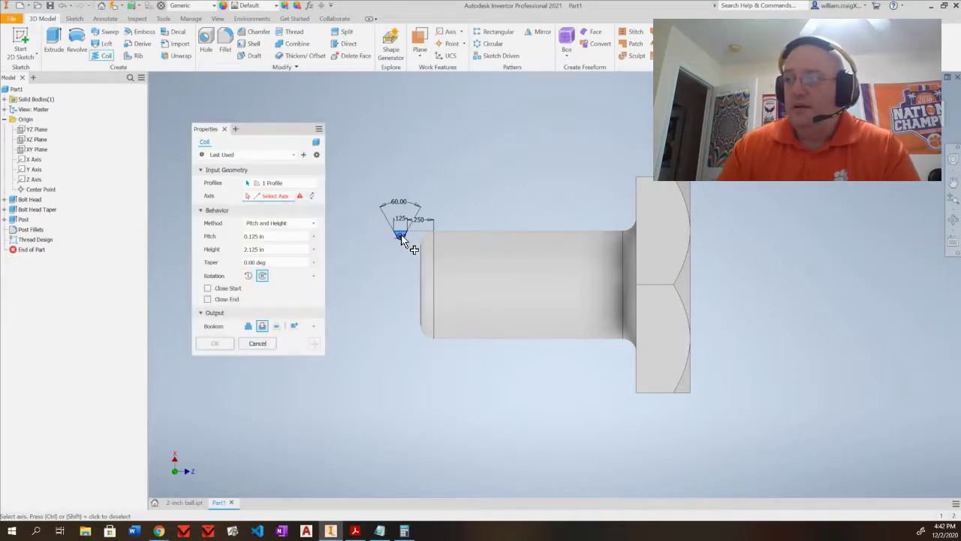
{"action": "scroll", "coordinate": [400, 238], "scroll_direction": "up", "scroll_amount": 2}
{"action": "scroll", "coordinate": [399, 239], "scroll_direction": "up", "scroll_amount": 3}
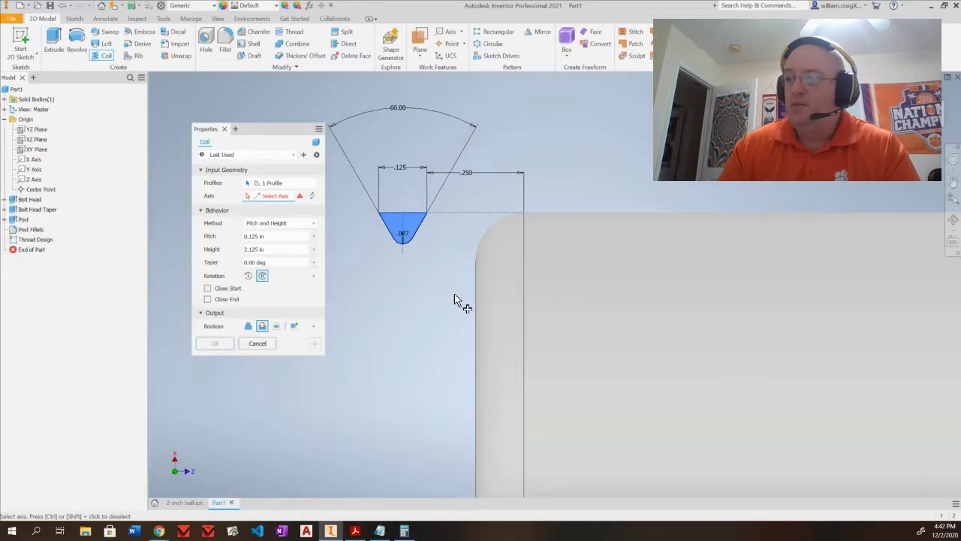
{"action": "scroll", "coordinate": [455, 293], "scroll_direction": "down", "scroll_amount": 2}
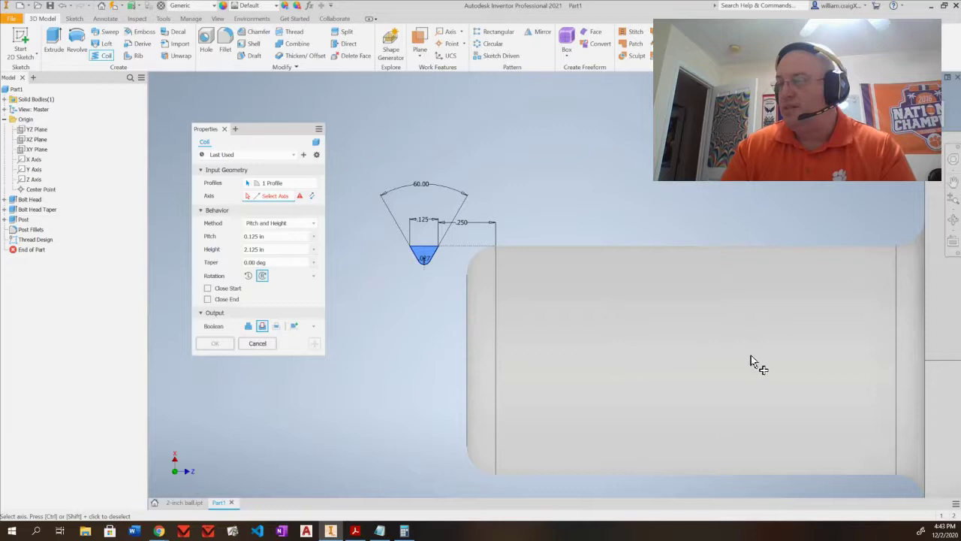
{"action": "left_click", "coordinate": [33, 180]}
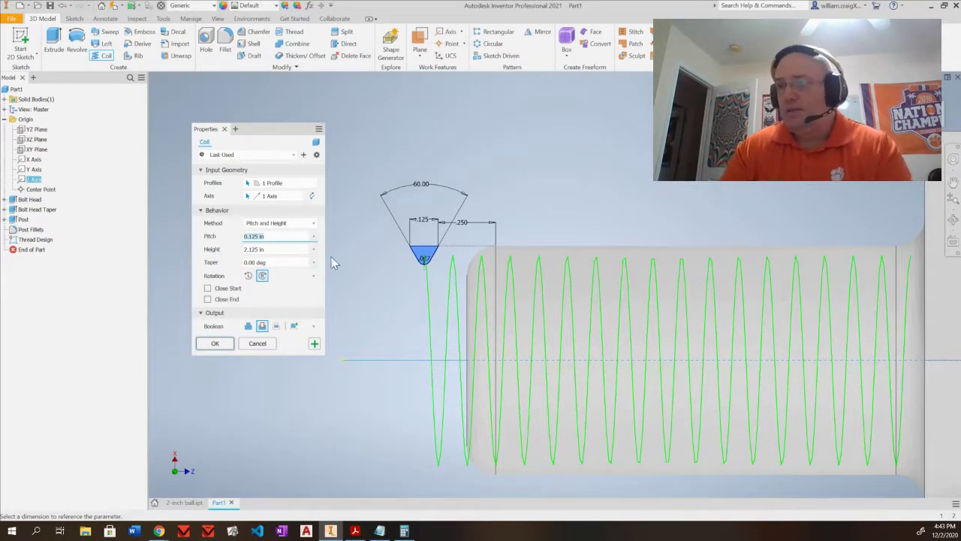
{"action": "left_click", "coordinate": [312, 195]}
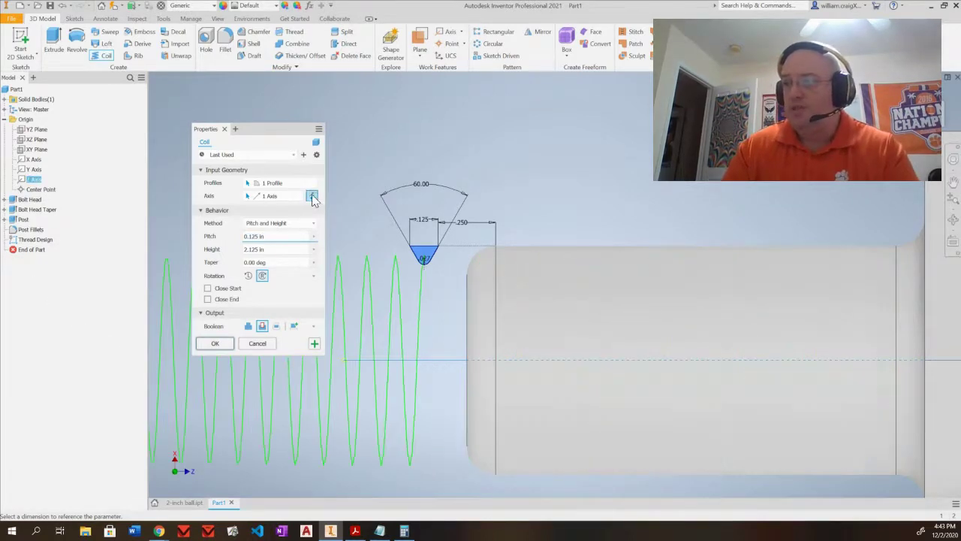
{"action": "left_click", "coordinate": [311, 196]}
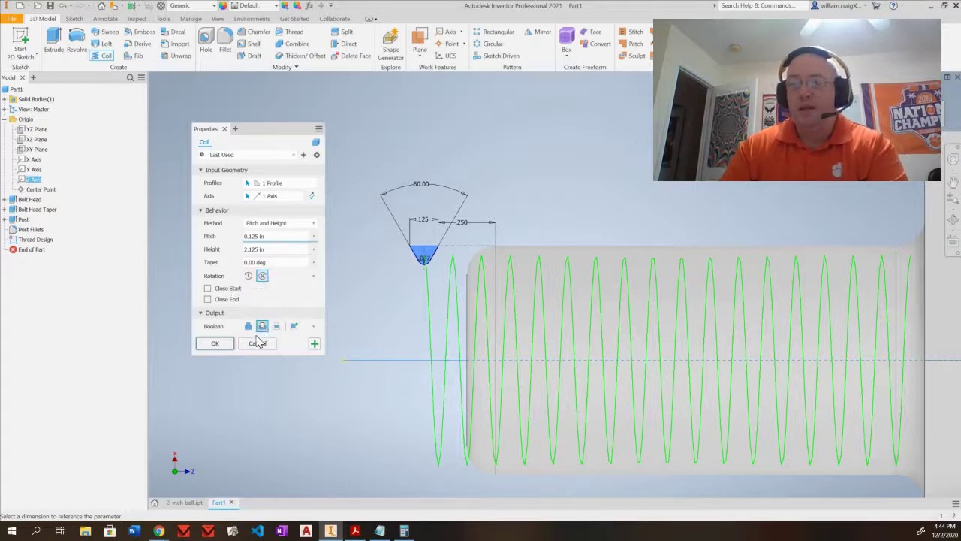
{"action": "left_click", "coordinate": [216, 344]}
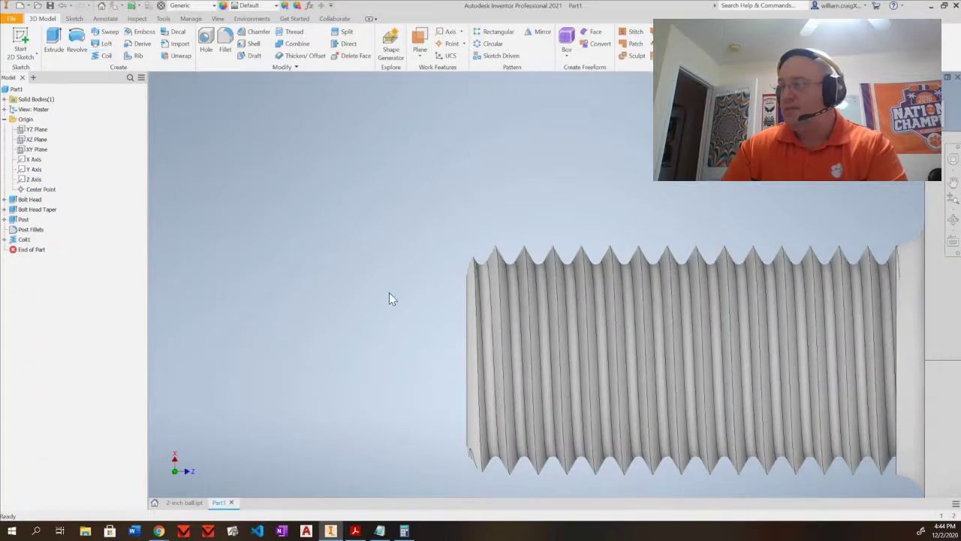
Chamfer the thread's helical peak edge by 0.3437 mm, taking the male screw peak value from the Notepad thread notes.
{"action": "middle_click_drag", "start_coordinate": [579, 197], "coordinate": [543, 214], "text": "shift"}
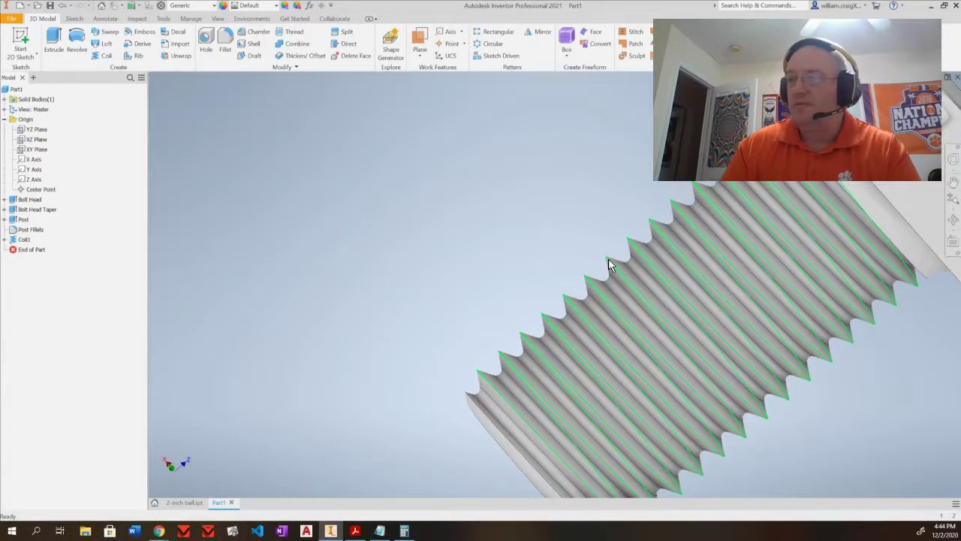
{"action": "left_click", "coordinate": [255, 36]}
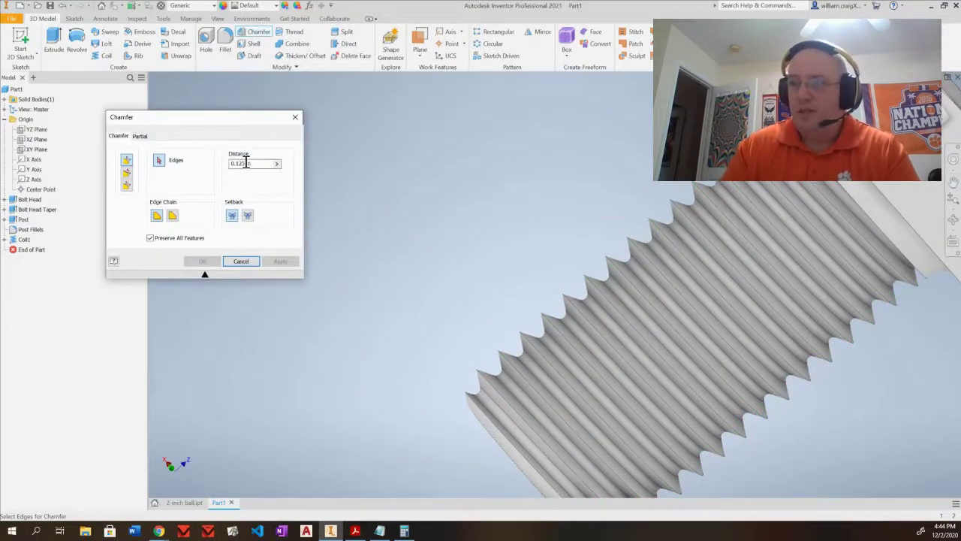
{"action": "left_click", "coordinate": [406, 531]}
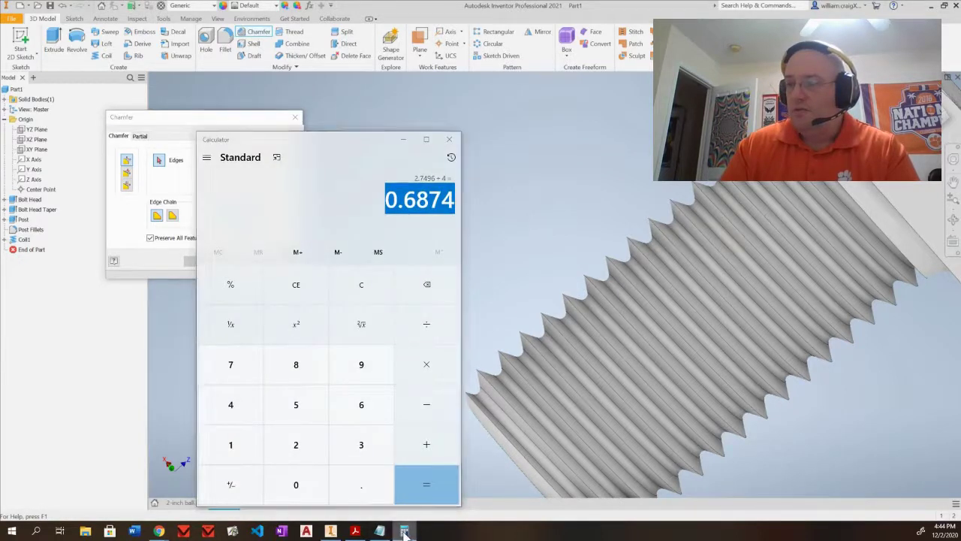
{"action": "left_click", "coordinate": [406, 531]}
{"action": "left_click", "coordinate": [379, 531]}
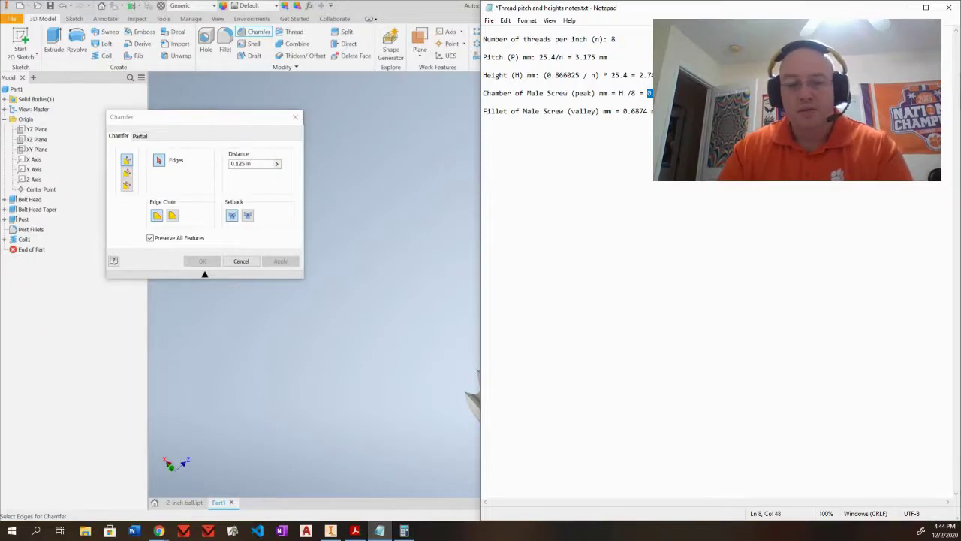
{"action": "left_click_drag", "start_coordinate": [257, 163], "coordinate": [231, 165]}
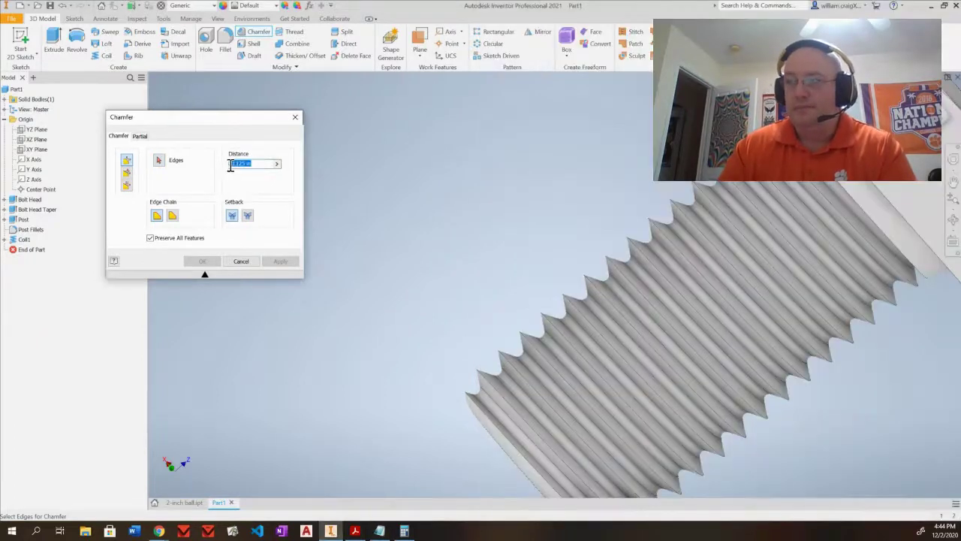
{"action": "type", "text": "0.3437"}
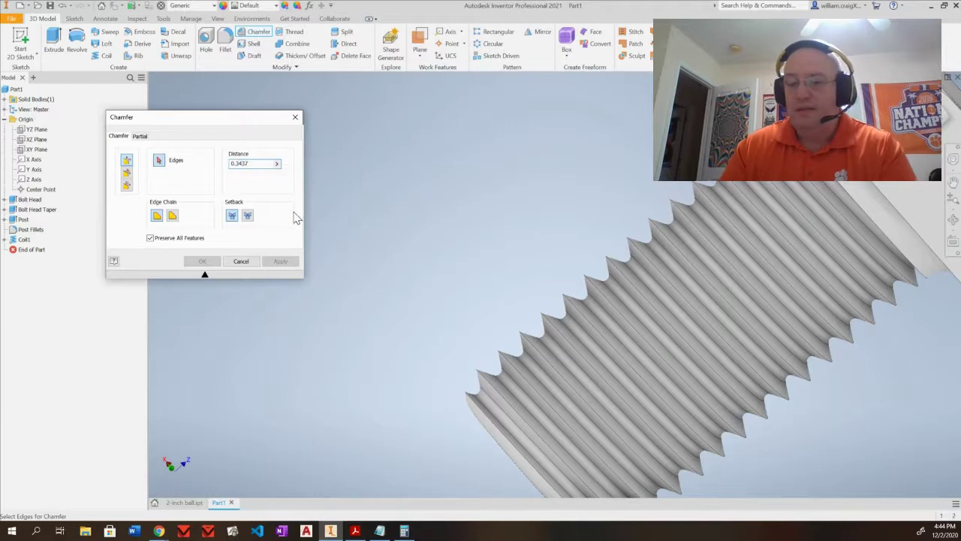
{"action": "type", "text": "mm"}
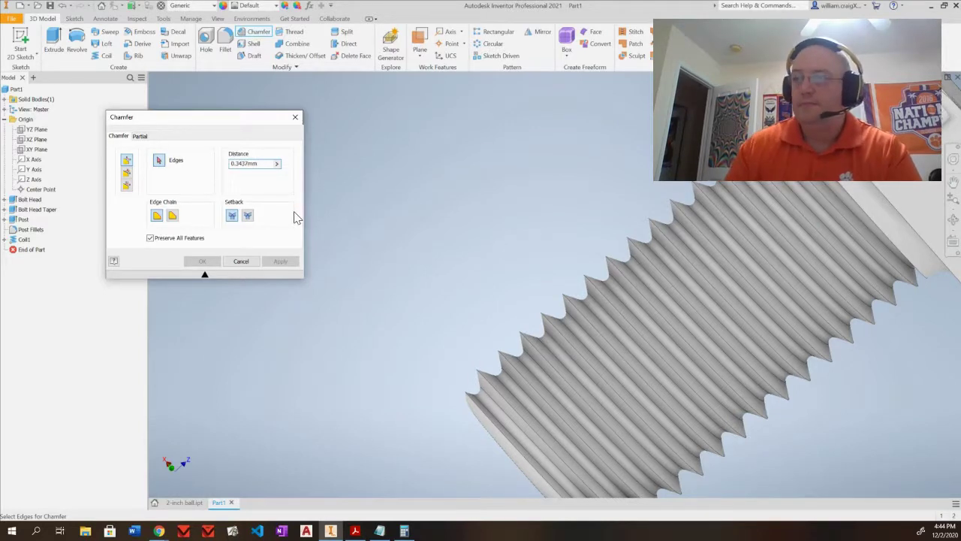
{"action": "left_click", "coordinate": [564, 302]}
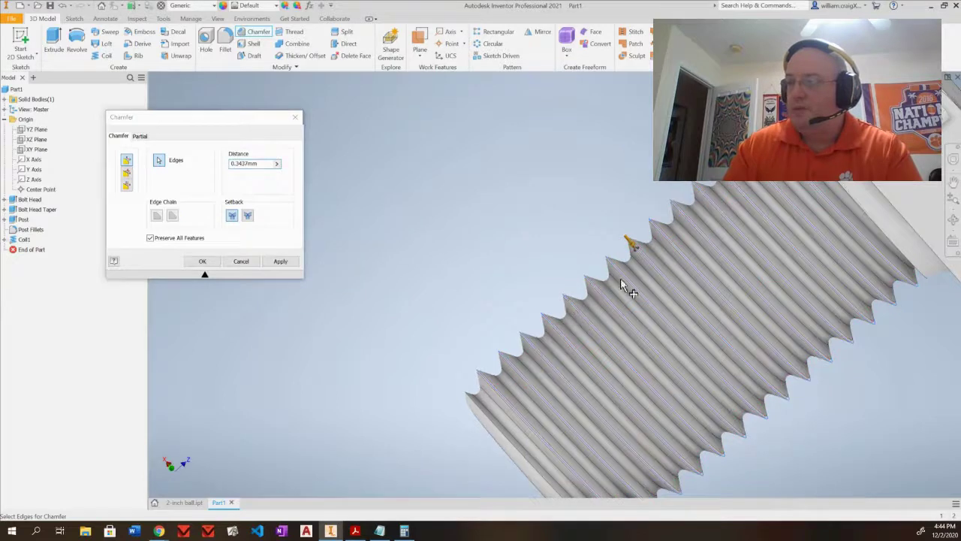
{"action": "left_click", "coordinate": [282, 261]}
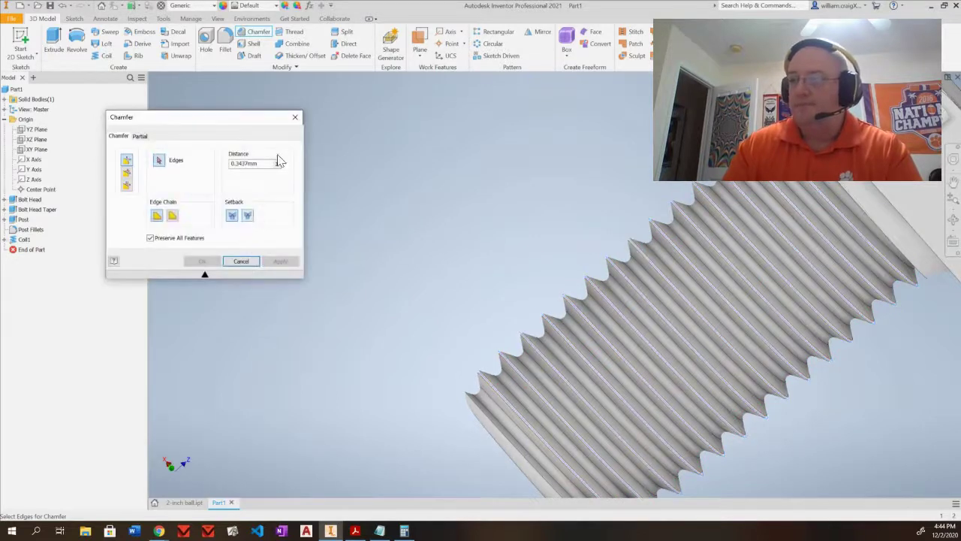
{"action": "left_click", "coordinate": [295, 120]}
Examine the chamfered thread peaks, filleted valleys and thread start at the post's end, and the whole bolt from several angles.
{"action": "middle_click_drag", "start_coordinate": [538, 273], "coordinate": [502, 246], "text": "shift"}
{"action": "scroll", "coordinate": [502, 249], "scroll_direction": "down", "scroll_amount": 3}
{"action": "scroll", "coordinate": [502, 249], "scroll_direction": "up", "scroll_amount": 4}
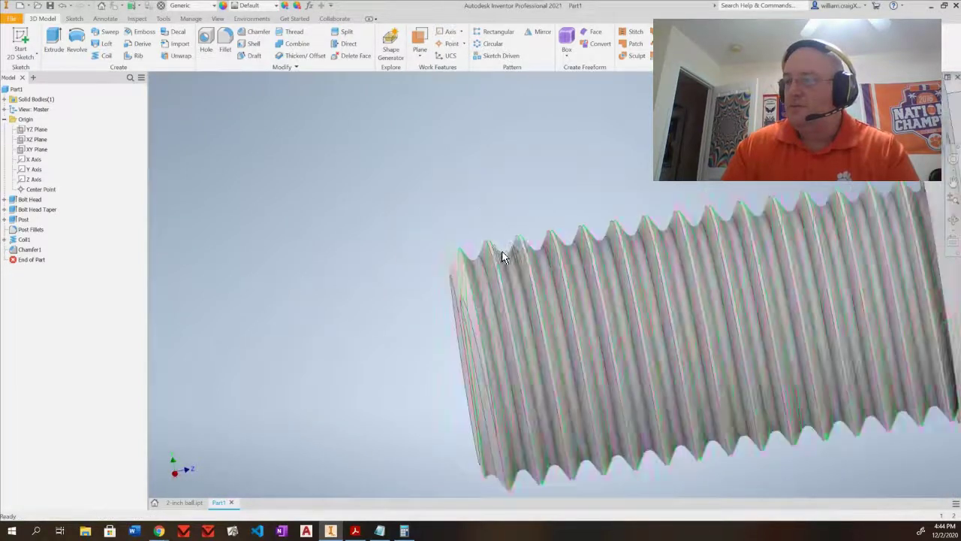
{"action": "scroll", "coordinate": [492, 248], "scroll_direction": "up", "scroll_amount": 3}
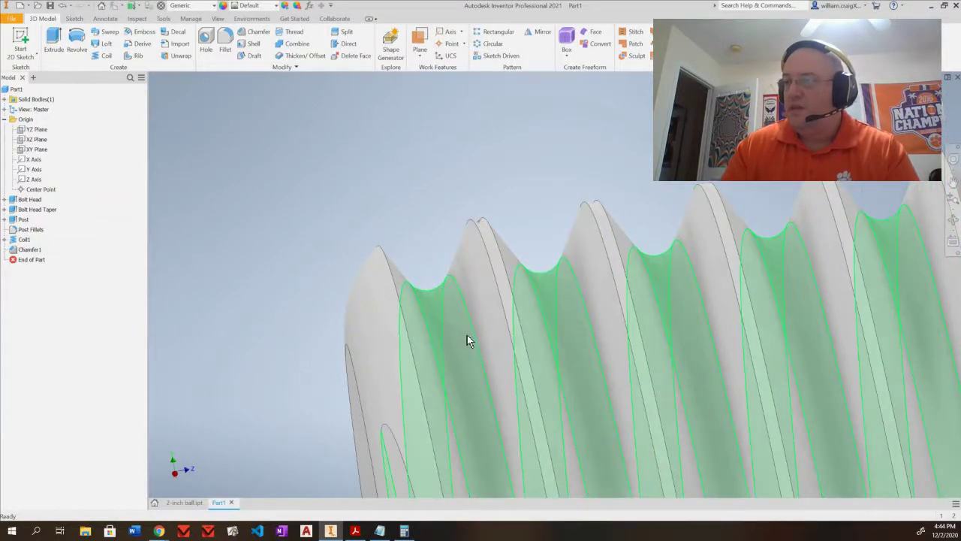
{"action": "scroll", "coordinate": [466, 339], "scroll_direction": "down", "scroll_amount": 4}
{"action": "mouse_move", "coordinate": [468, 333]}
{"action": "middle_mouse_down", "text": "shift"}
{"action": "mouse_move", "coordinate": [515, 303]}
{"action": "mouse_move", "coordinate": [480, 303]}
{"action": "mouse_move", "coordinate": [468, 317]}
{"action": "middle_mouse_up", "text": "shift"}
{"action": "scroll", "coordinate": [468, 319], "scroll_direction": "up", "scroll_amount": 2}
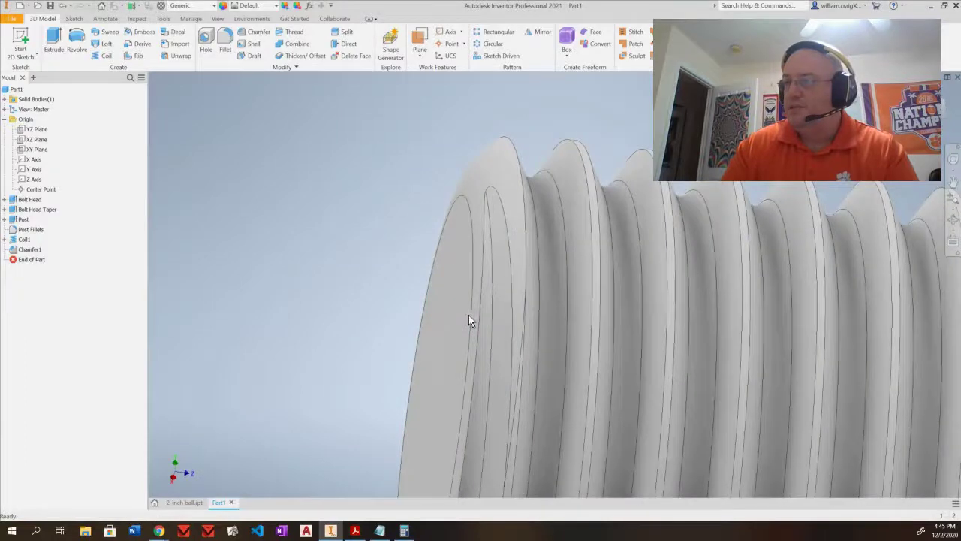
{"action": "scroll", "coordinate": [469, 316], "scroll_direction": "down", "scroll_amount": 5}
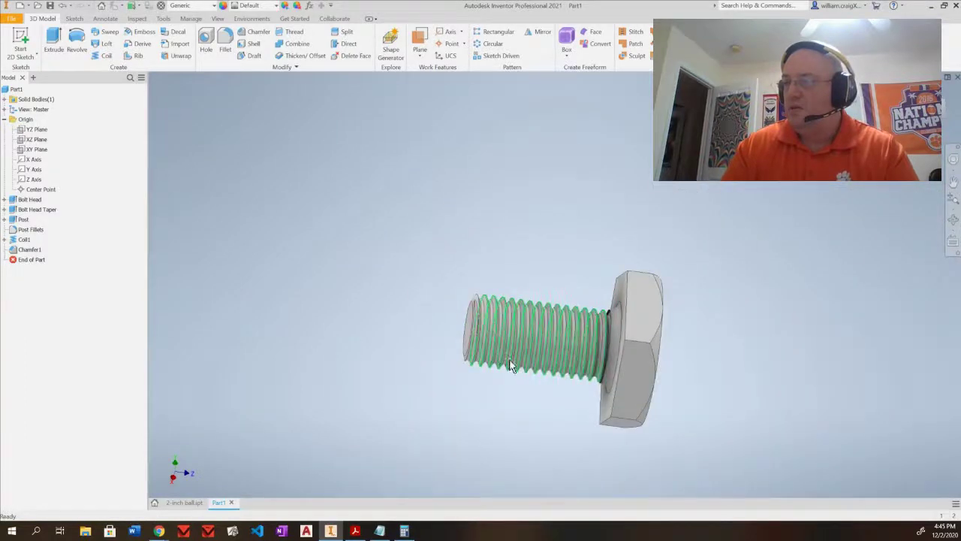
{"action": "middle_click_drag", "start_coordinate": [519, 399], "coordinate": [445, 453], "text": "shift"}
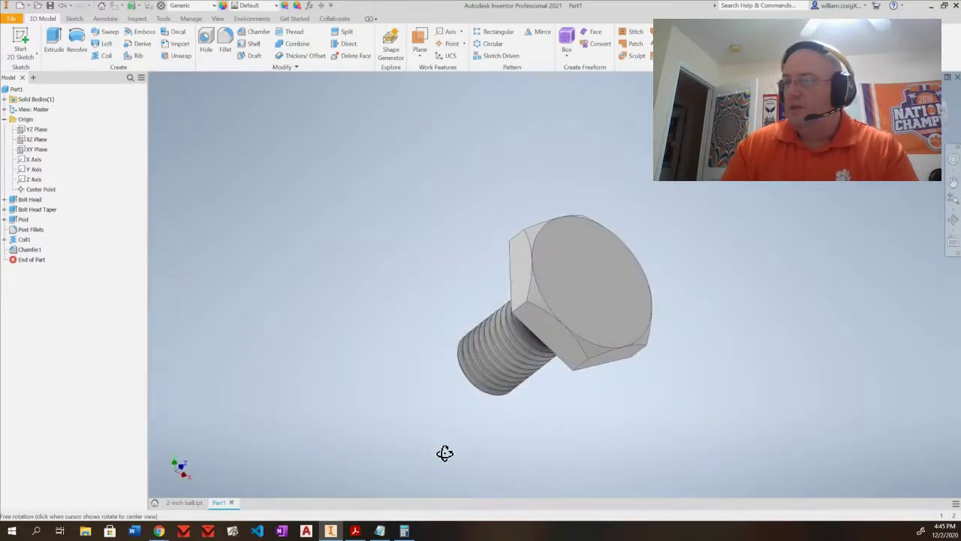
{"action": "middle_click_drag", "start_coordinate": [719, 390], "coordinate": [713, 354], "text": "shift"}
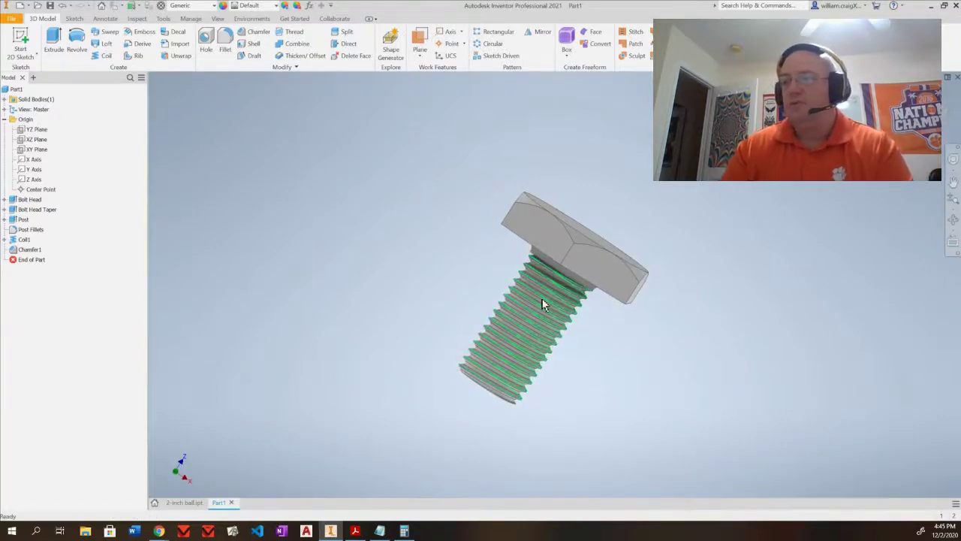